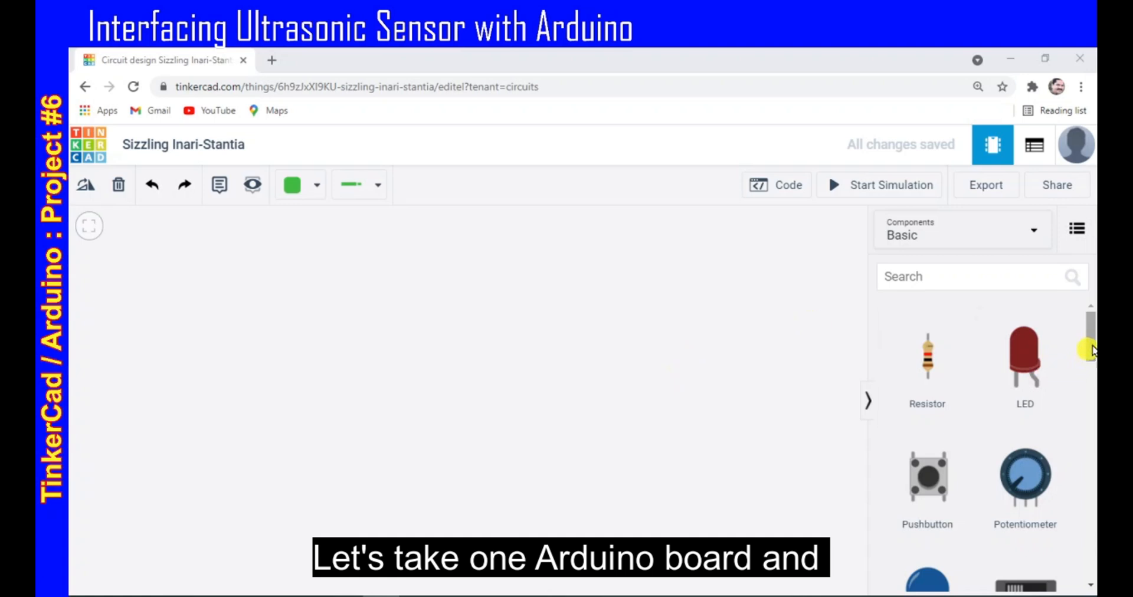
- Place an Arduino Uno R3, find "ultrasonic" in the component library, and add the four-pin Ultrasonic Distance Sensor above and right of the board
left_click_drag(1091, 339, 1092, 422)
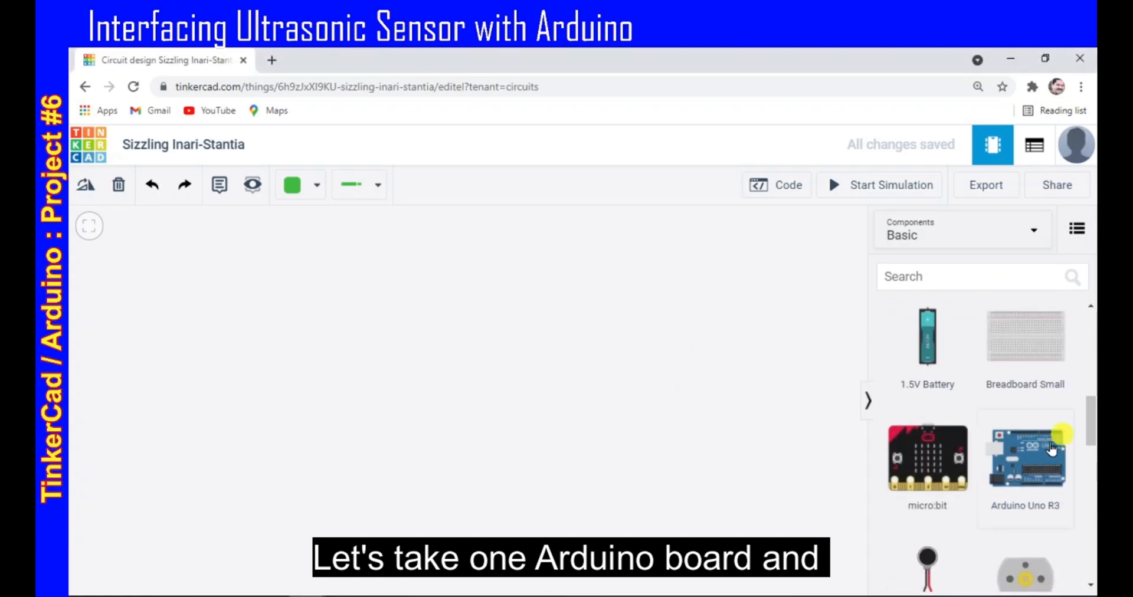
left_click_drag(621, 453, 278, 397)
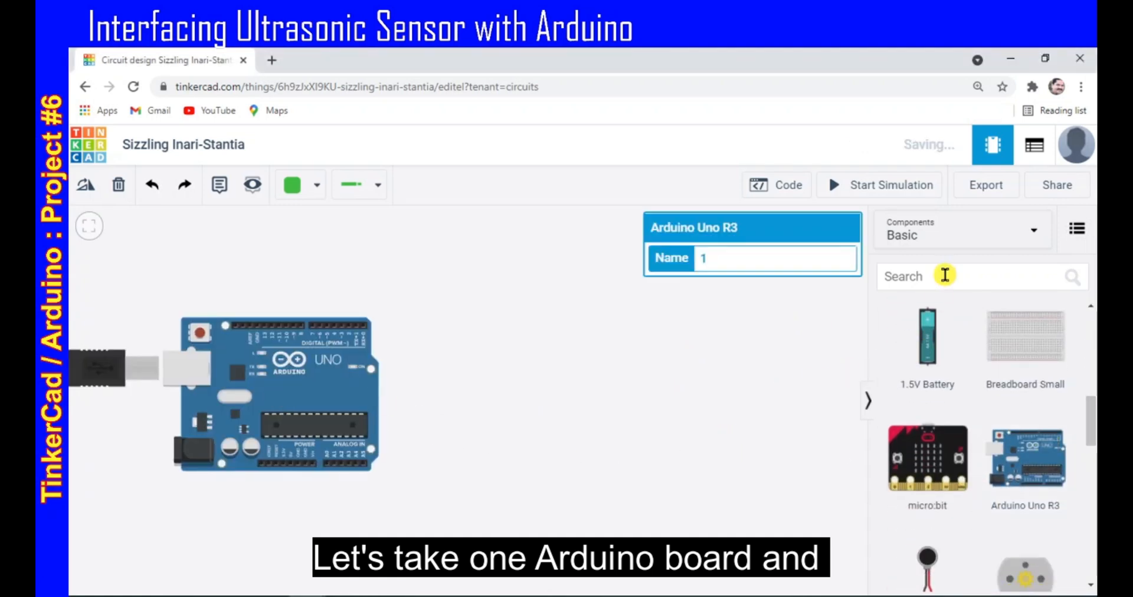
left_click(945, 275)
type("ultra")
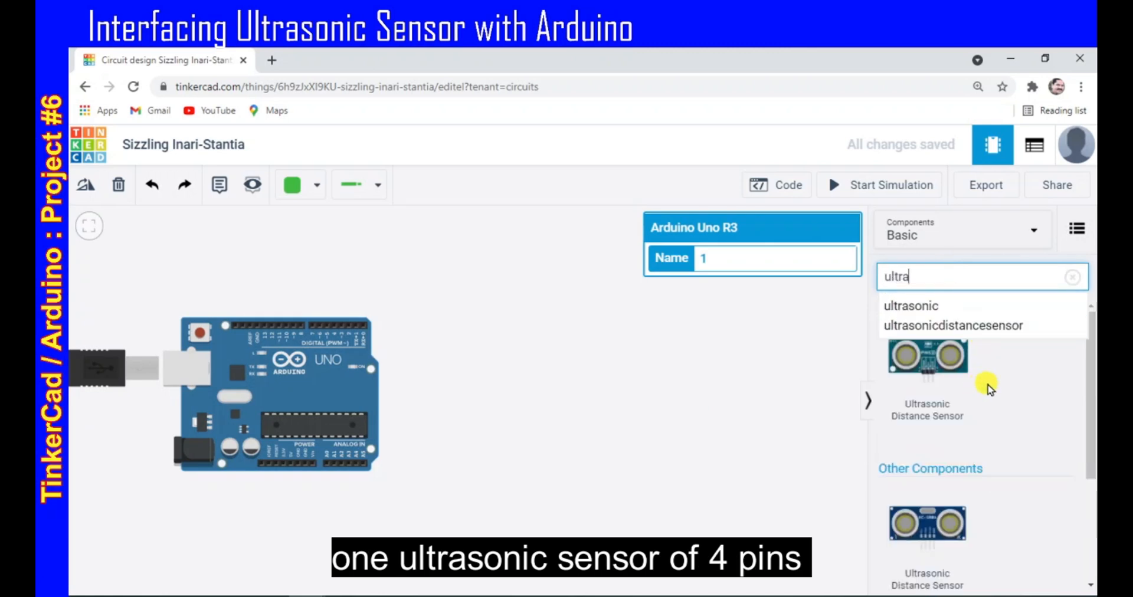
left_click(989, 307)
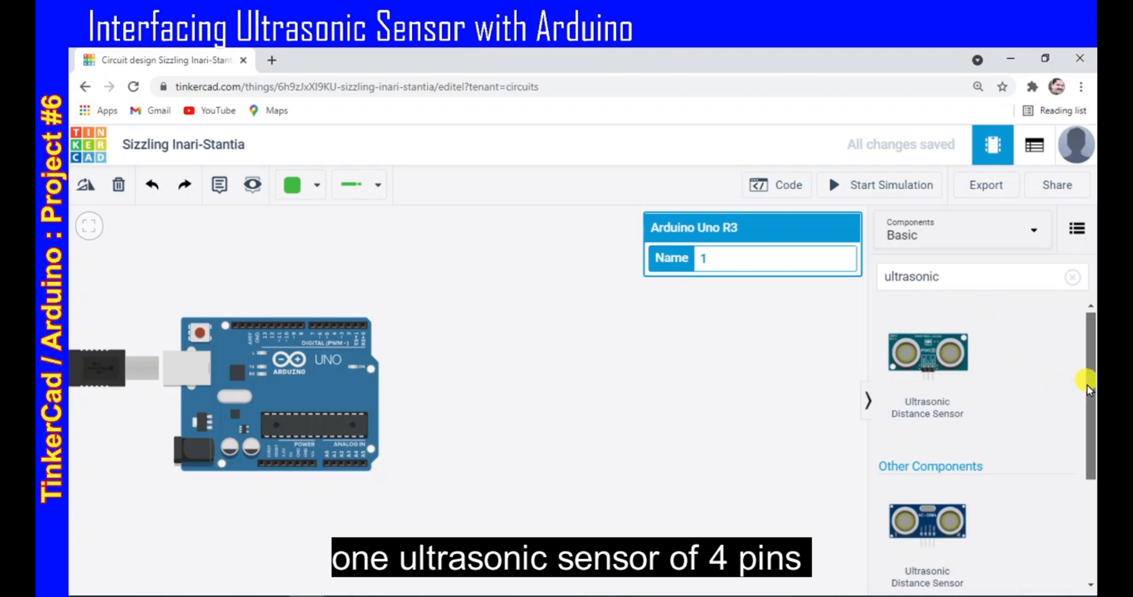
mouse_move(1087, 385)
left_mouse_down()
mouse_move(1088, 435)
mouse_move(1089, 392)
left_mouse_up()
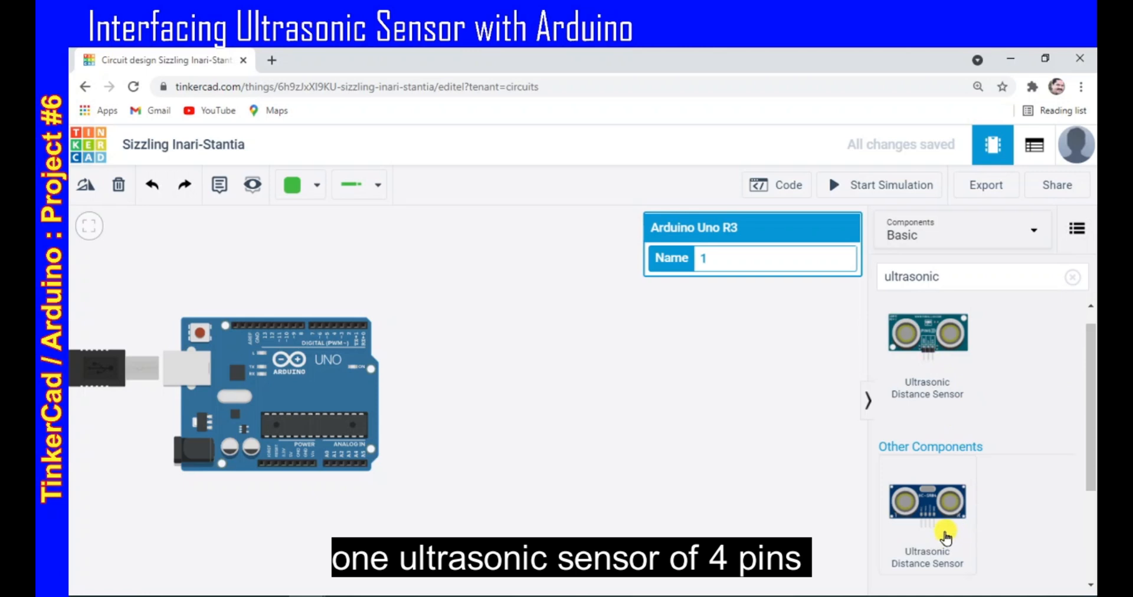
left_click_drag(932, 513, 484, 268)
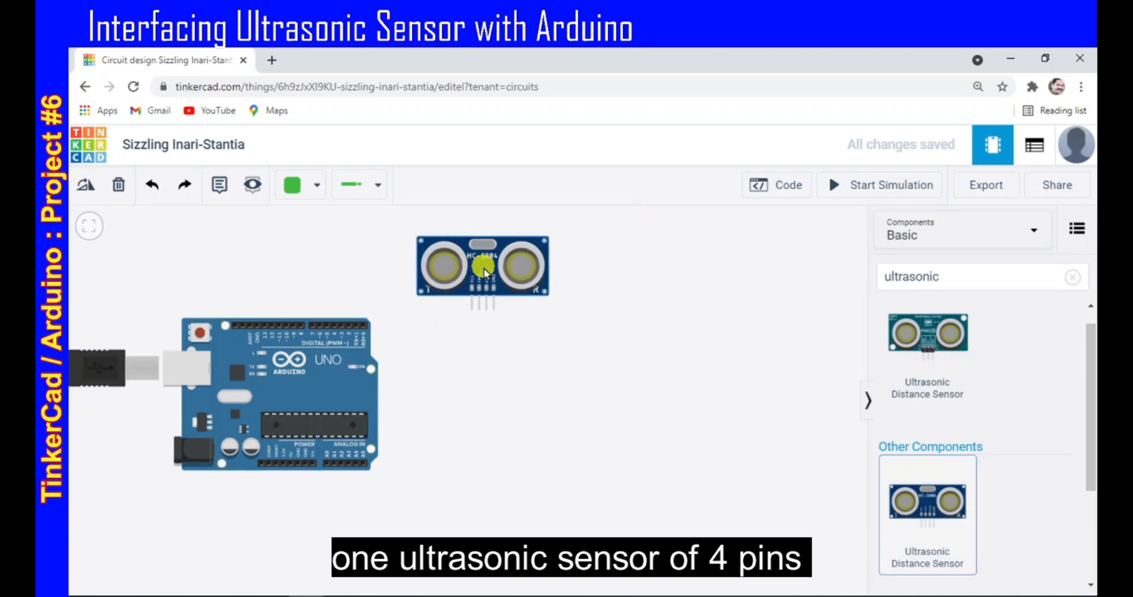
- Reposition the ultrasonic sensor and the Arduino board slightly upward, keeping the sensor to the board's upper right
left_click_drag(516, 377, 468, 445)
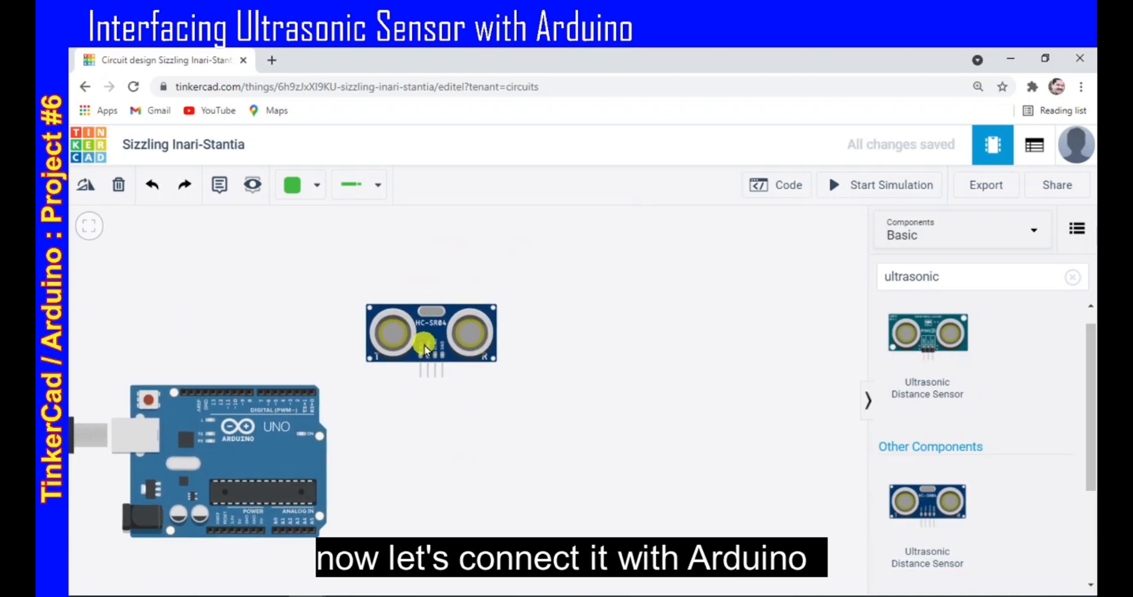
left_click_drag(426, 343, 405, 314)
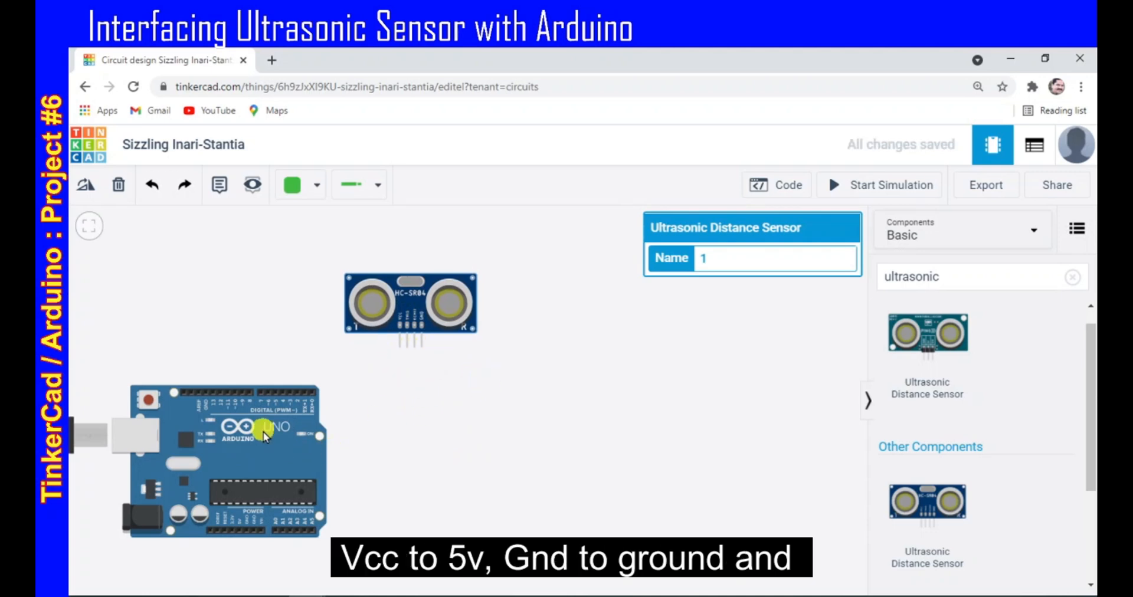
left_click_drag(263, 431, 250, 378)
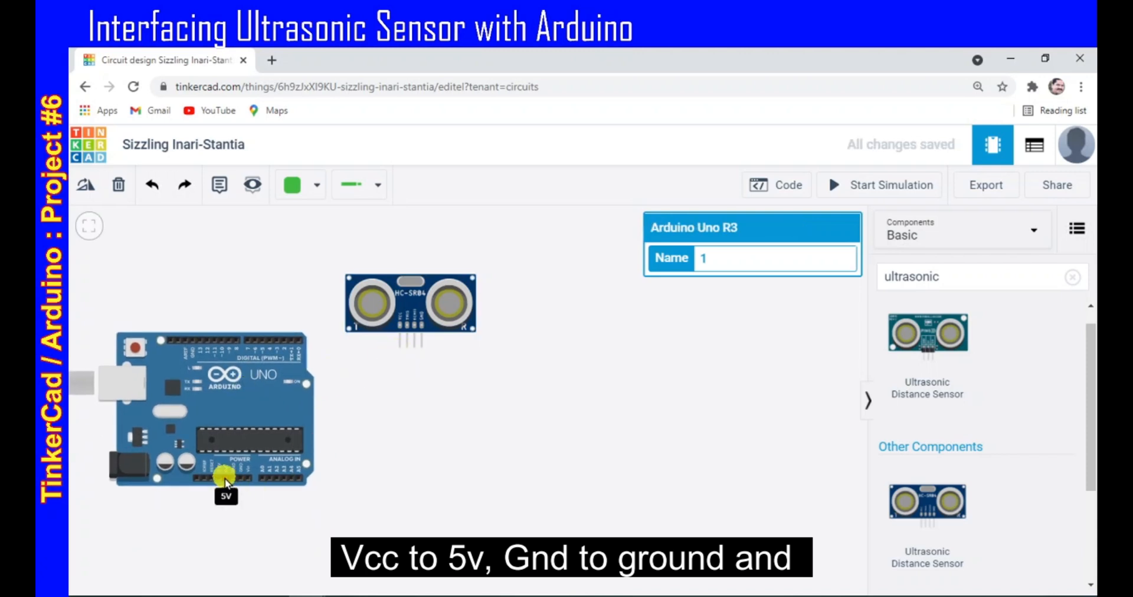
- Wire the Arduino's 5V pin to the sensor's VCC pin, routing below and right of the board, and colour the wire red
scroll(226, 481, "up", 3)
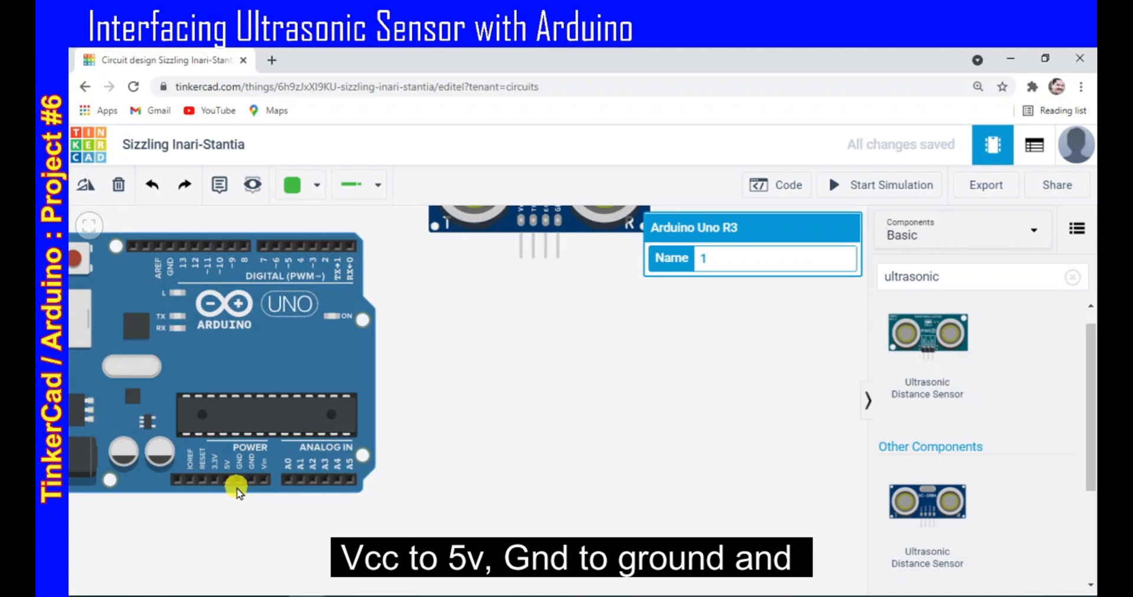
left_click(227, 481)
left_click(228, 519)
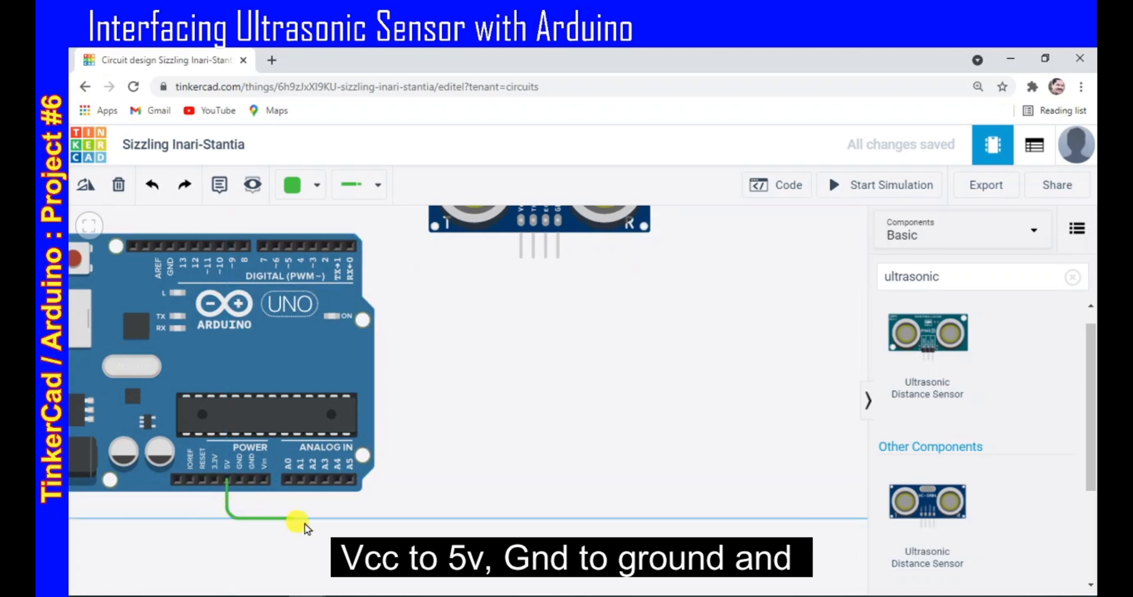
left_click(520, 524)
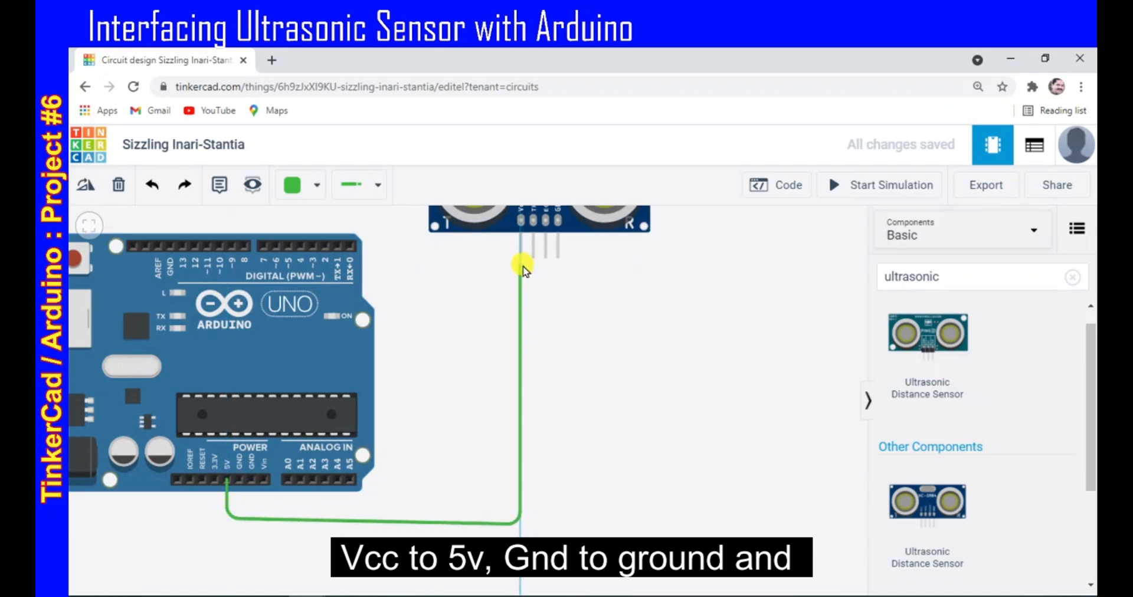
left_click(521, 257)
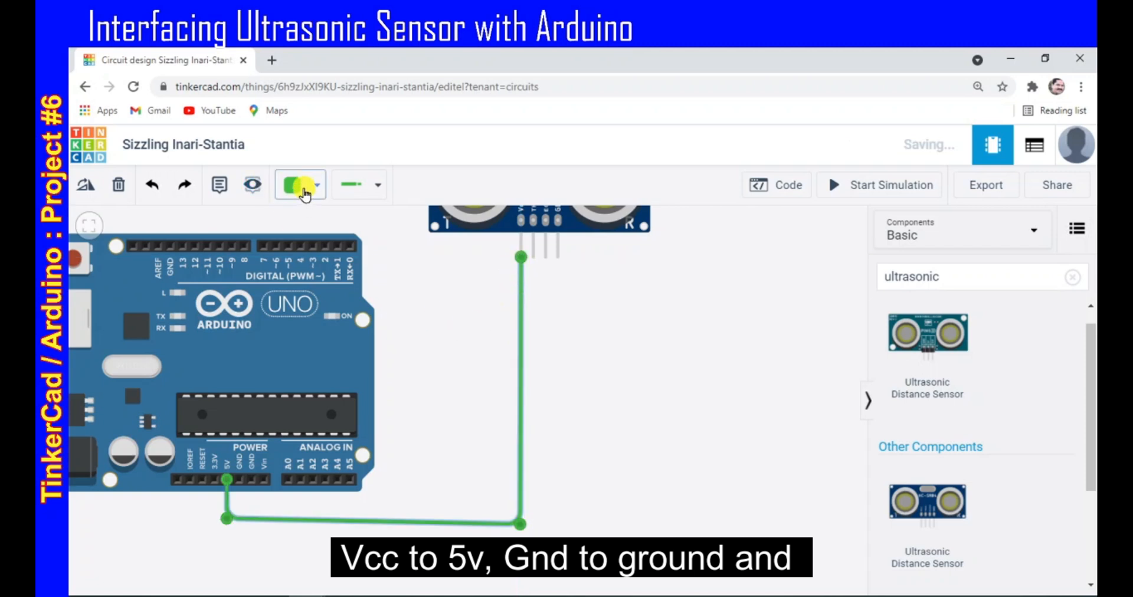
left_click(303, 189)
left_click(317, 264)
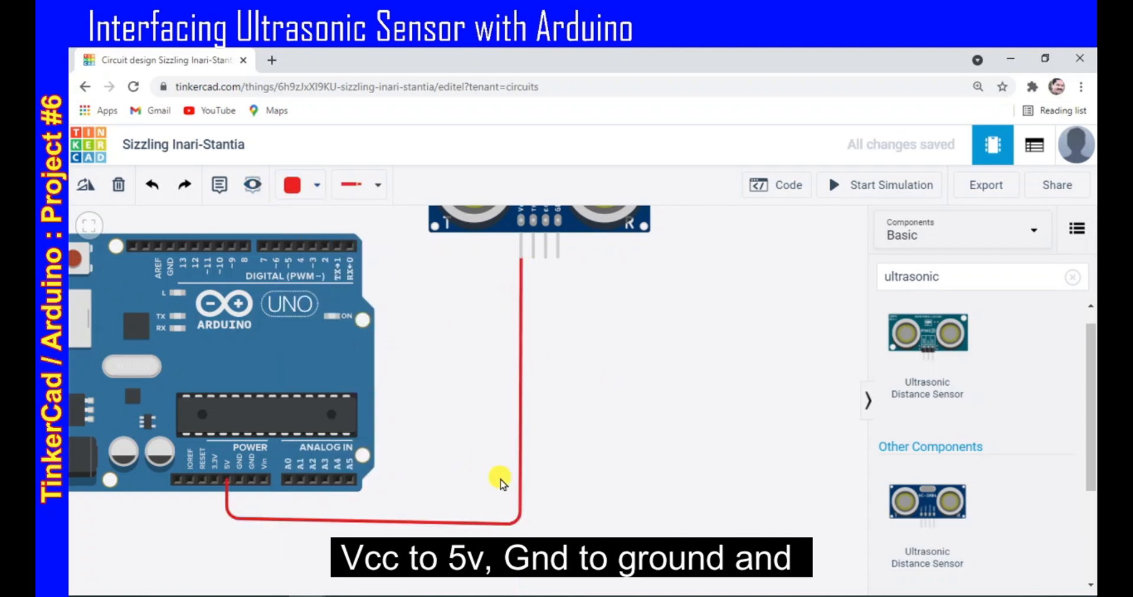
- Wire the Arduino's GND power pin to the sensor's GND pin, align its lower corner, and colour the wire black
left_click(252, 485)
left_click(252, 506)
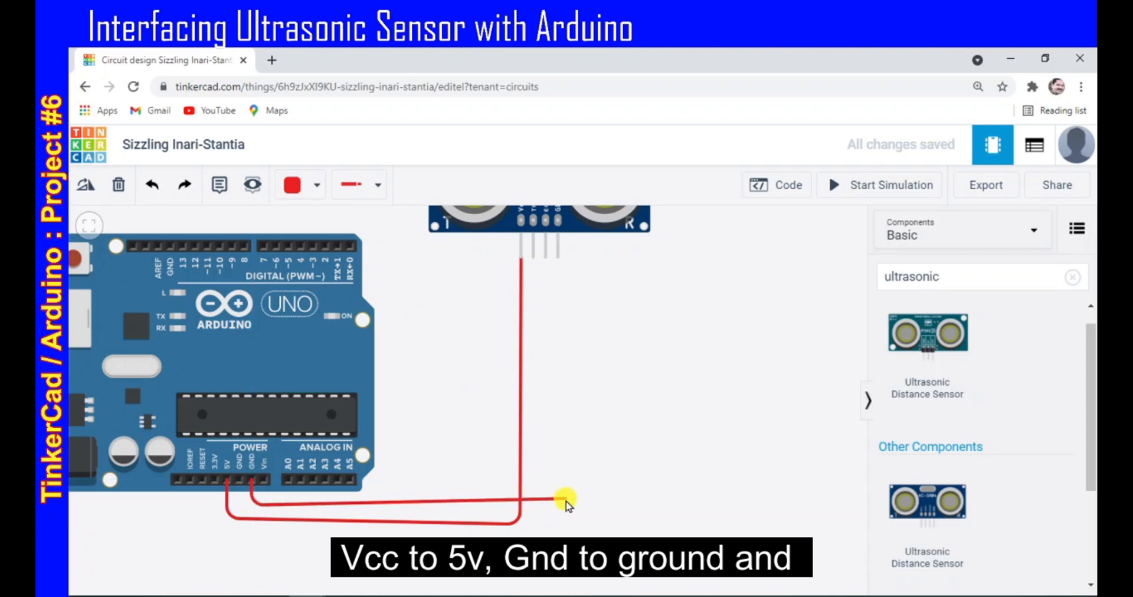
left_click(565, 505)
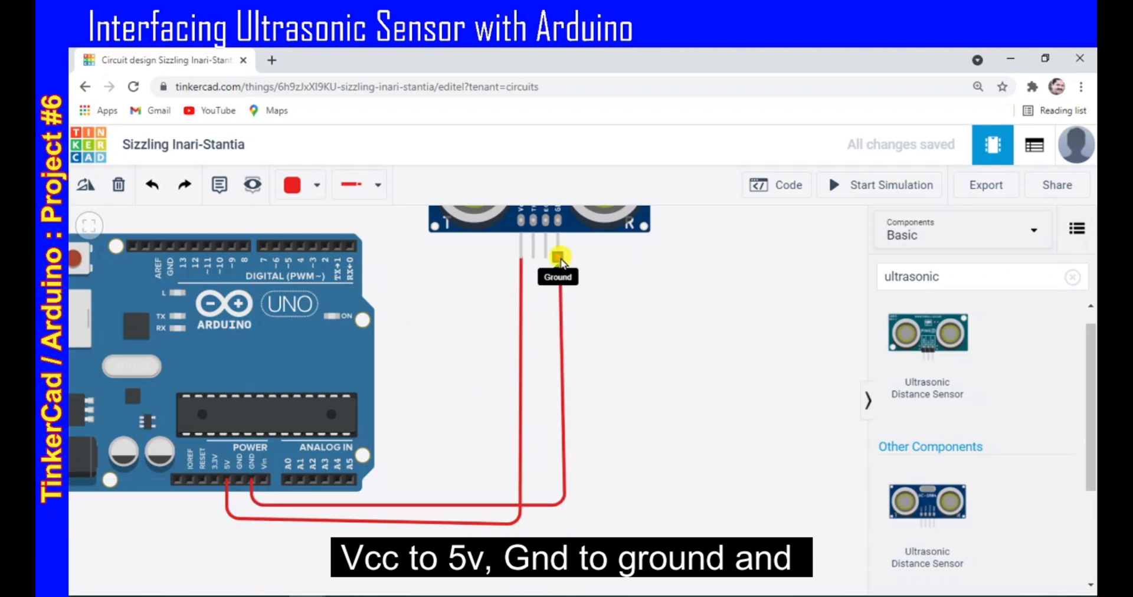
left_click(558, 257)
left_click_drag(565, 511, 554, 505)
left_click(313, 185)
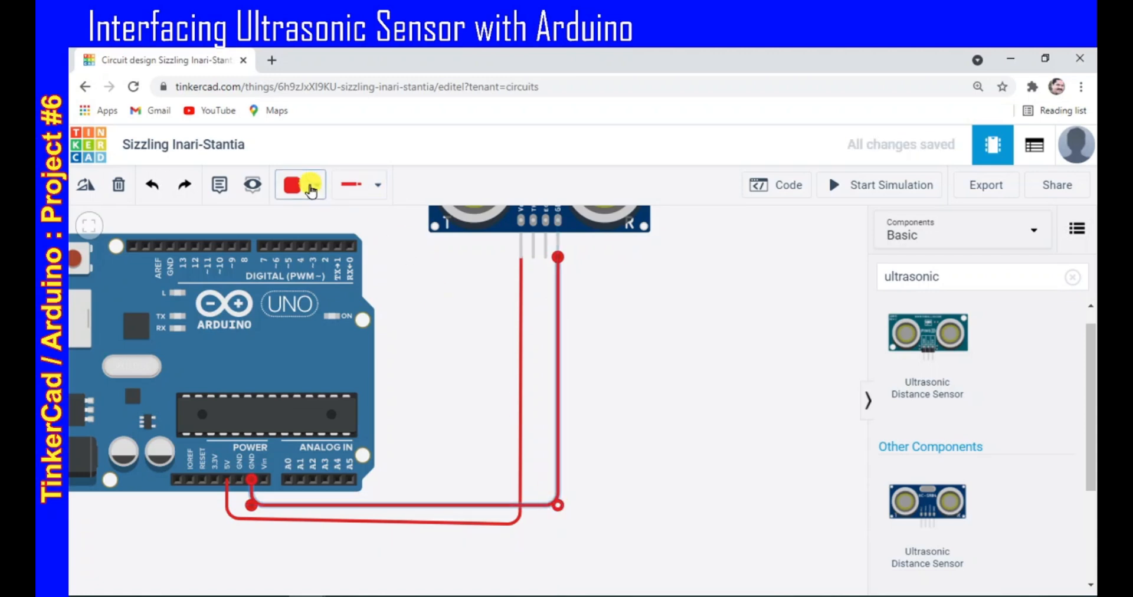
left_click(347, 252)
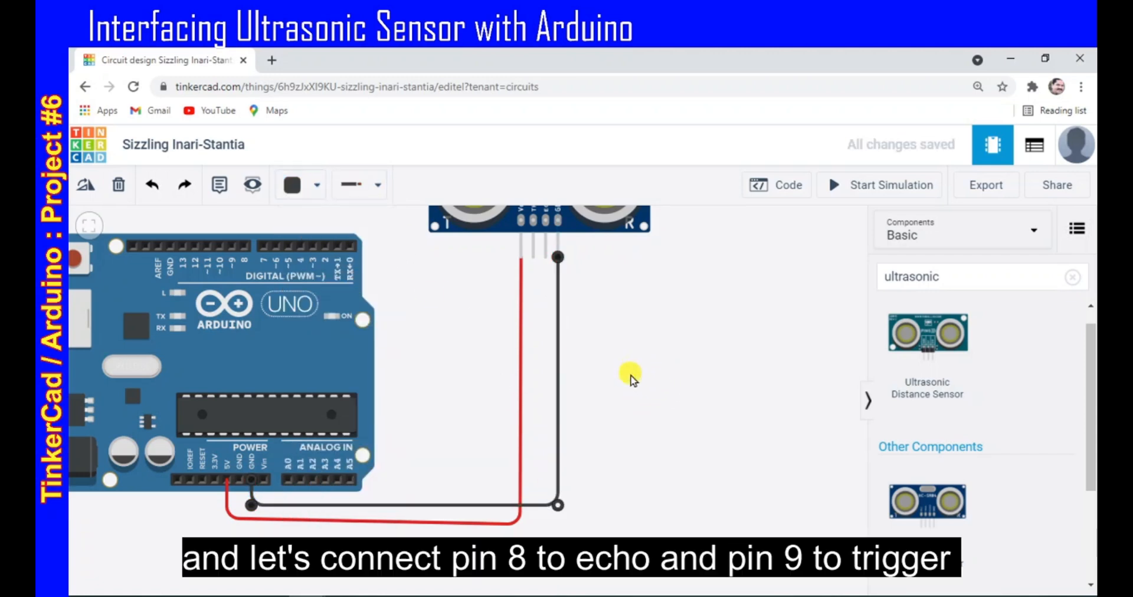
- Raise the ultrasonic sensor slightly and wire Arduino digital pin 8 to the sensor's ECHO pin
left_click_drag(398, 341, 464, 429)
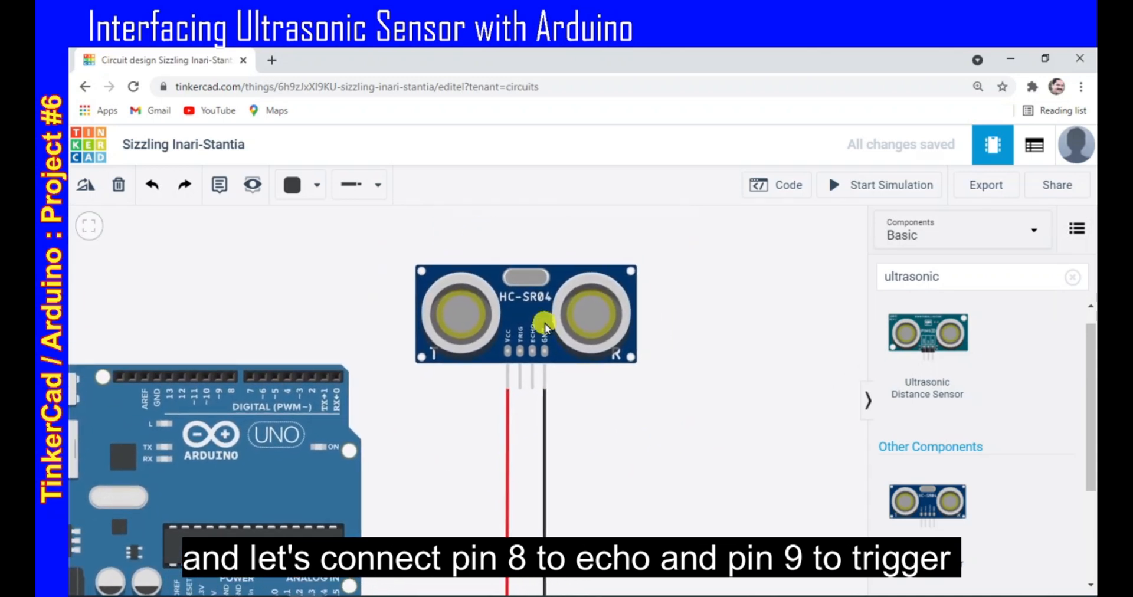
left_click_drag(534, 313, 526, 284)
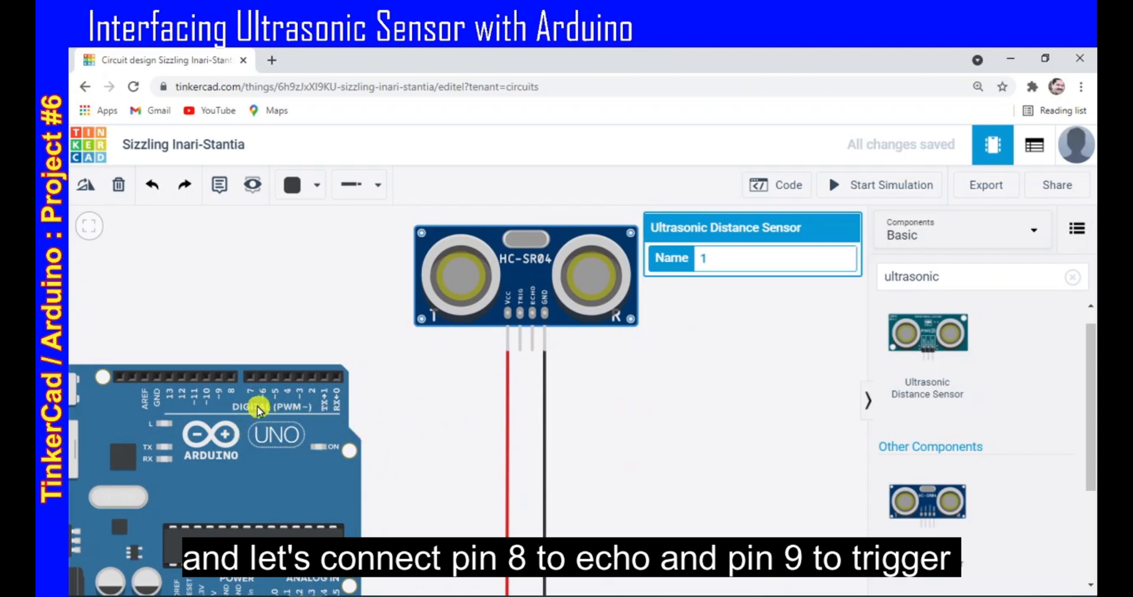
left_click(230, 356)
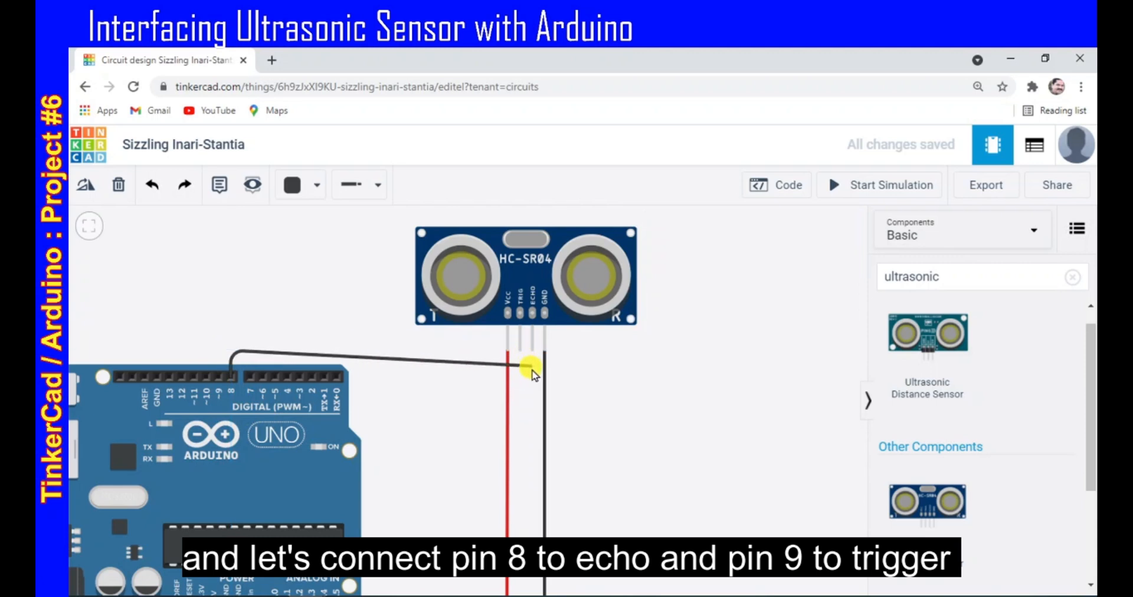
left_click(533, 353)
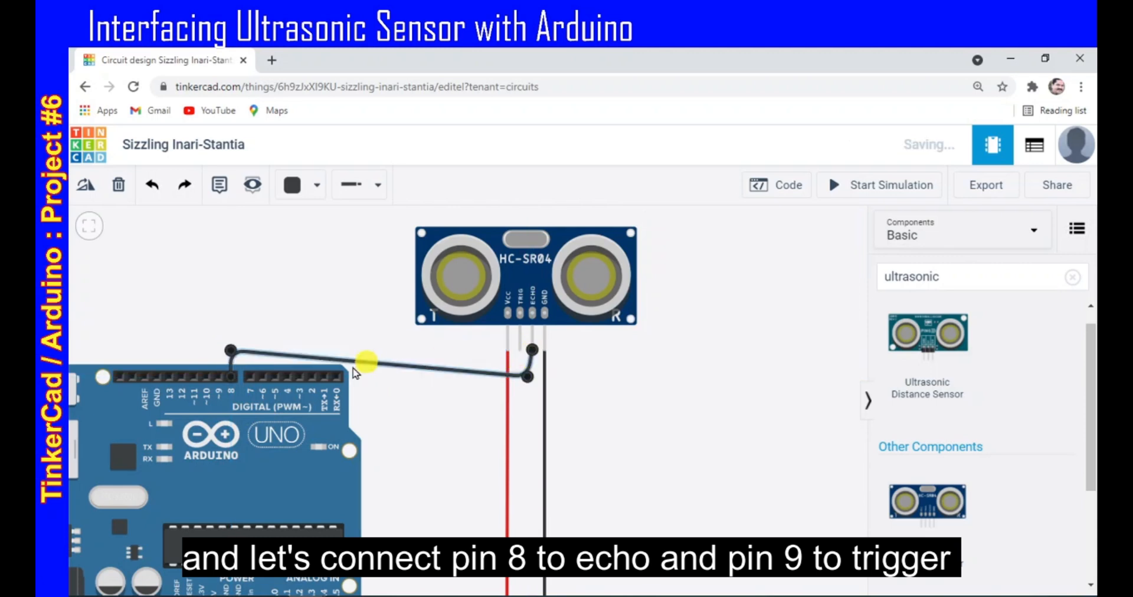
- Wire Arduino digital pin 9 to the sensor's TRIG pin, routing it above the ECHO wire
left_click(219, 376)
left_click(219, 338)
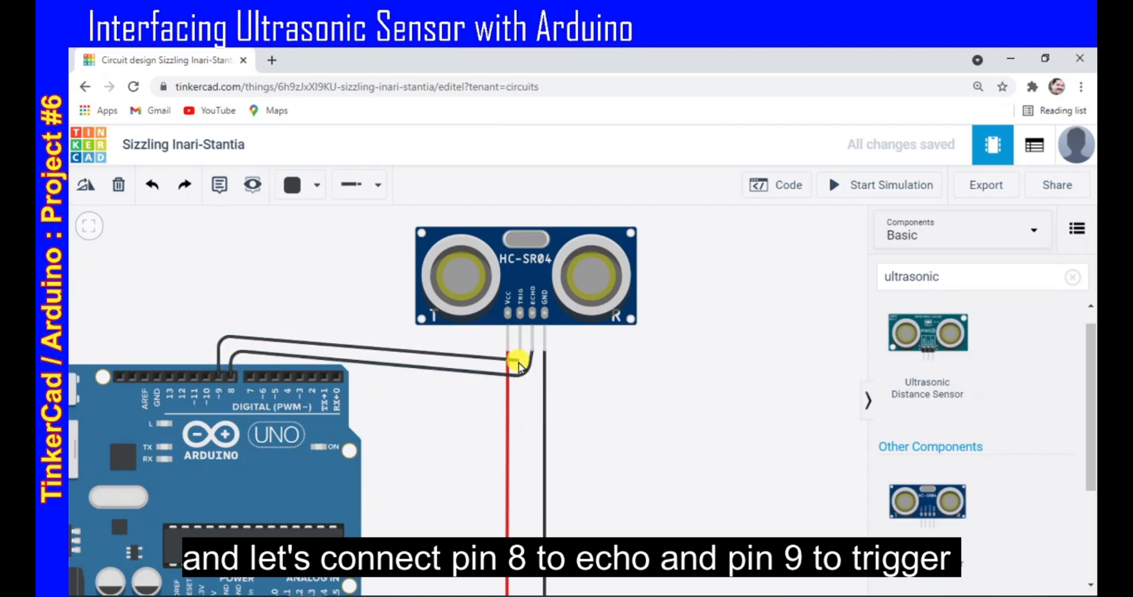
left_click(519, 361)
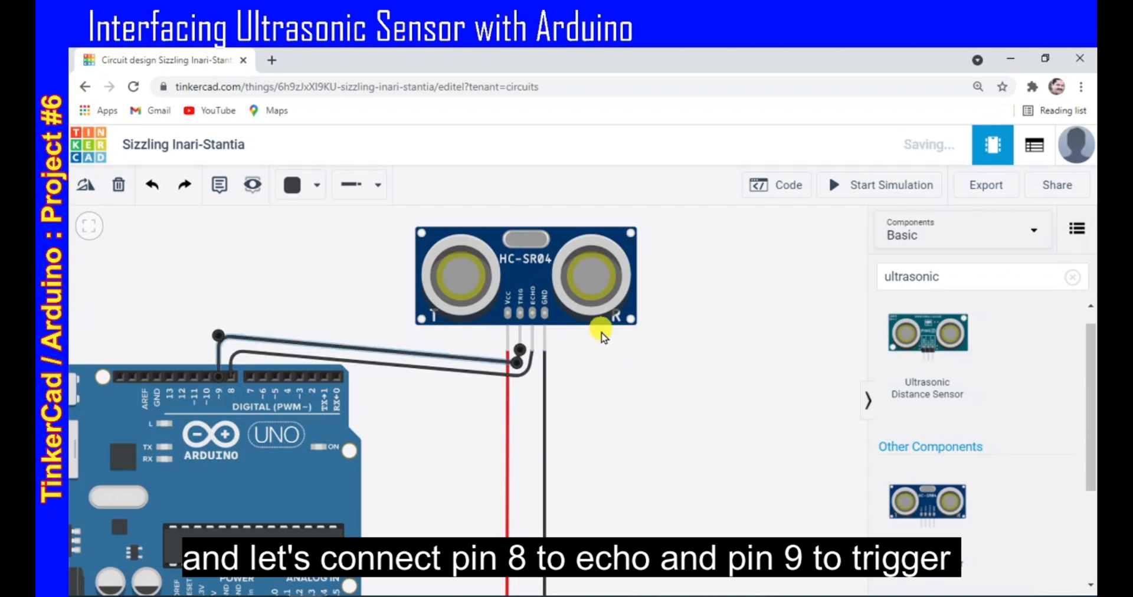
- Move the sensor further up and straighten the TRIG and ECHO wires into parallel horizontal runs by adjusting their bend points
left_click_drag(512, 295, 509, 260)
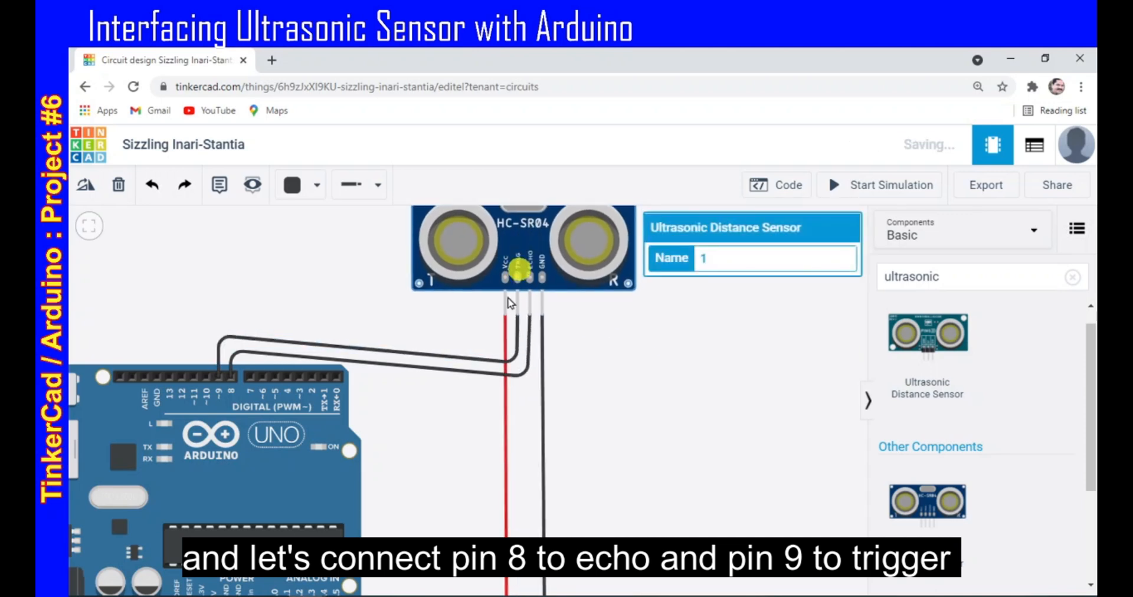
left_click(442, 361)
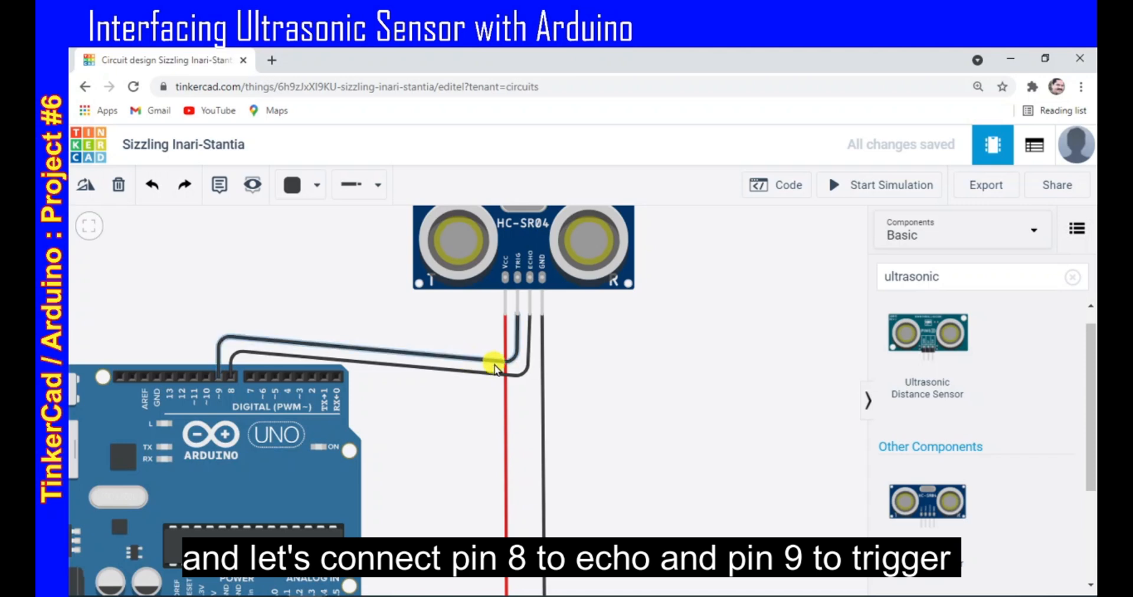
left_click_drag(514, 363, 516, 328)
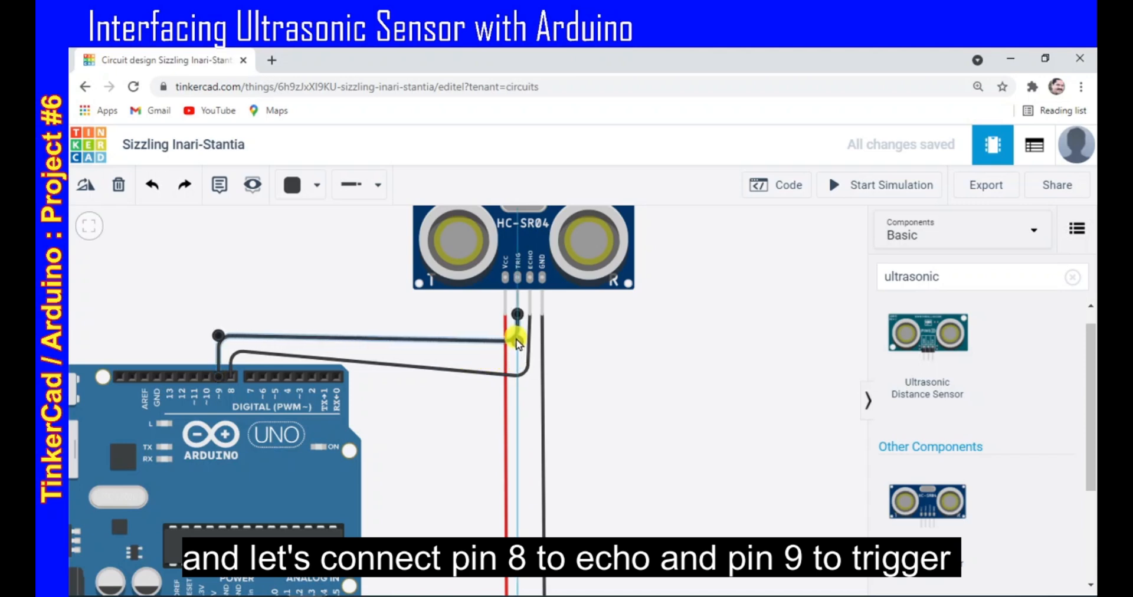
left_click(495, 378)
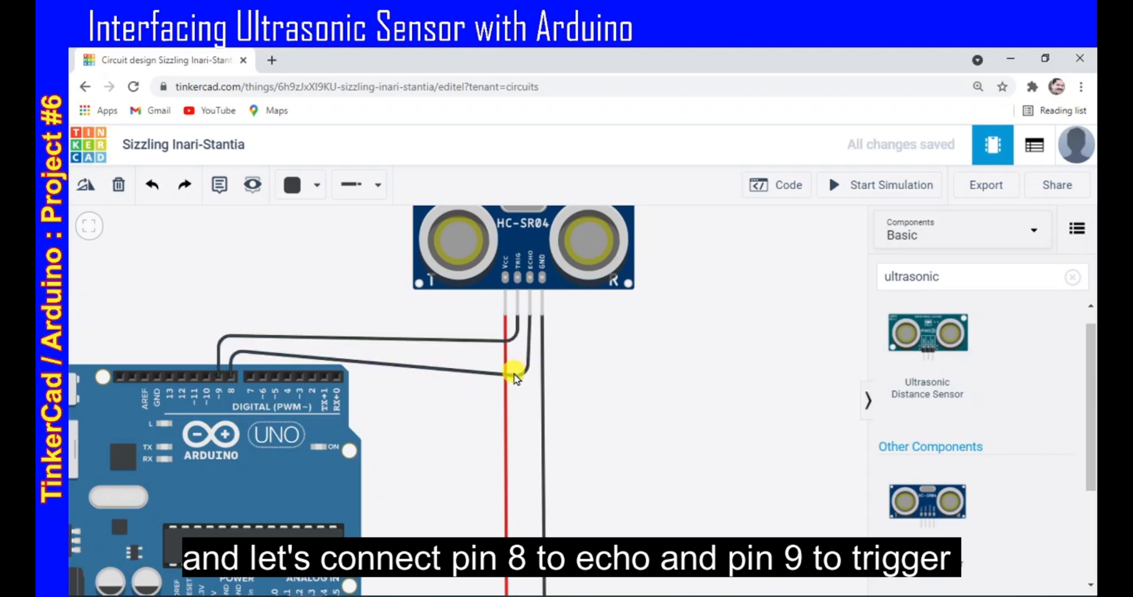
left_click(514, 376)
left_click_drag(522, 376, 514, 330)
left_click(484, 341)
left_click(476, 375)
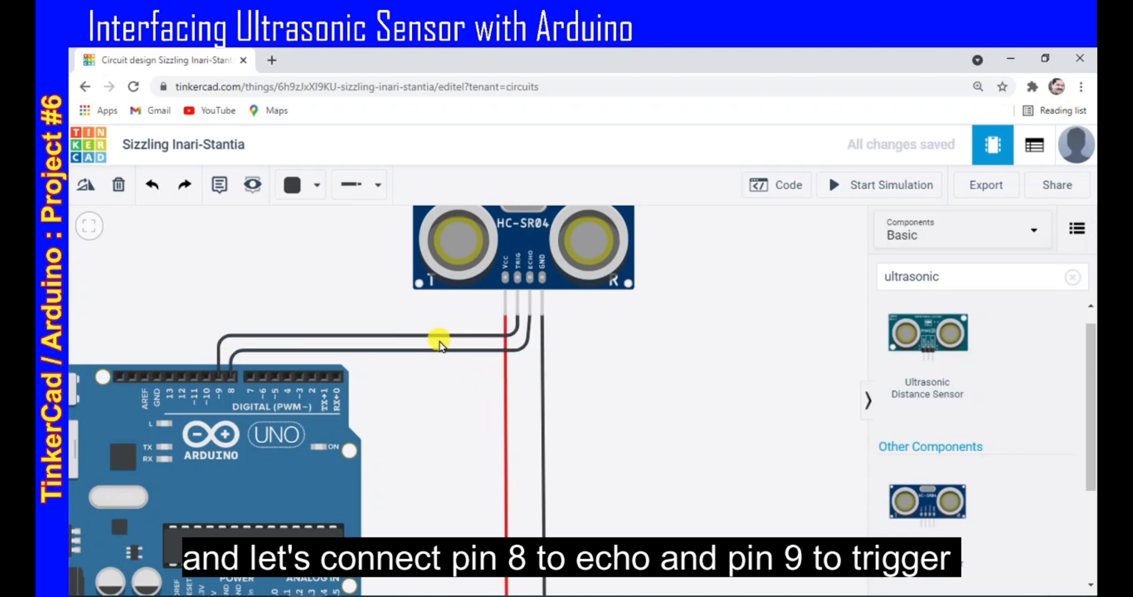
- Colour the pin 9 to TRIG wire turquoise and the pin 8 to ECHO wire yellow
left_click(440, 334)
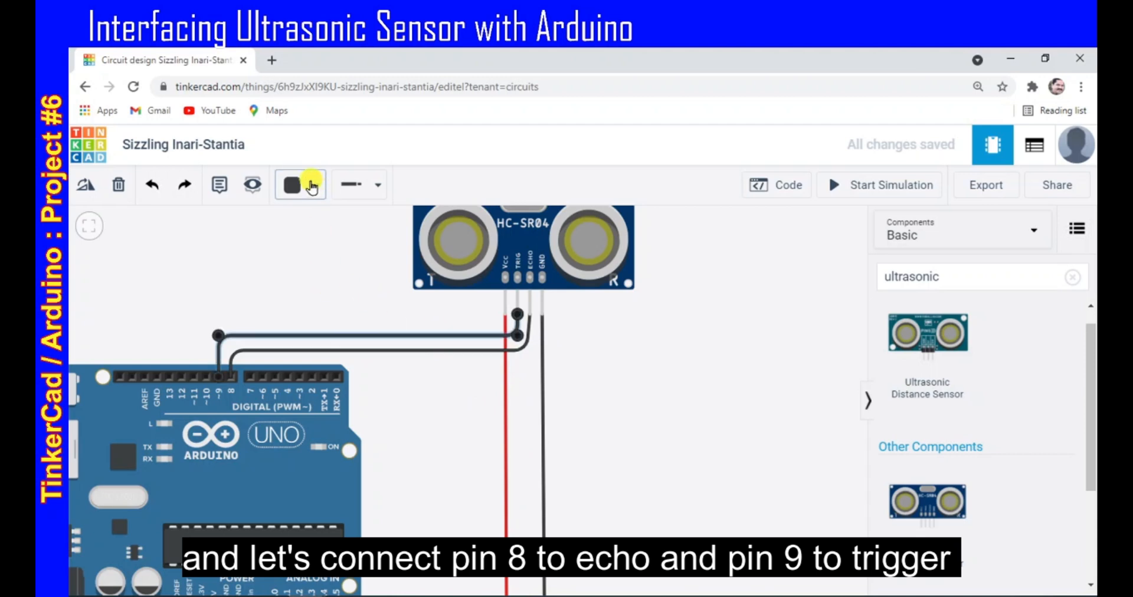
left_click(312, 187)
left_click(345, 379)
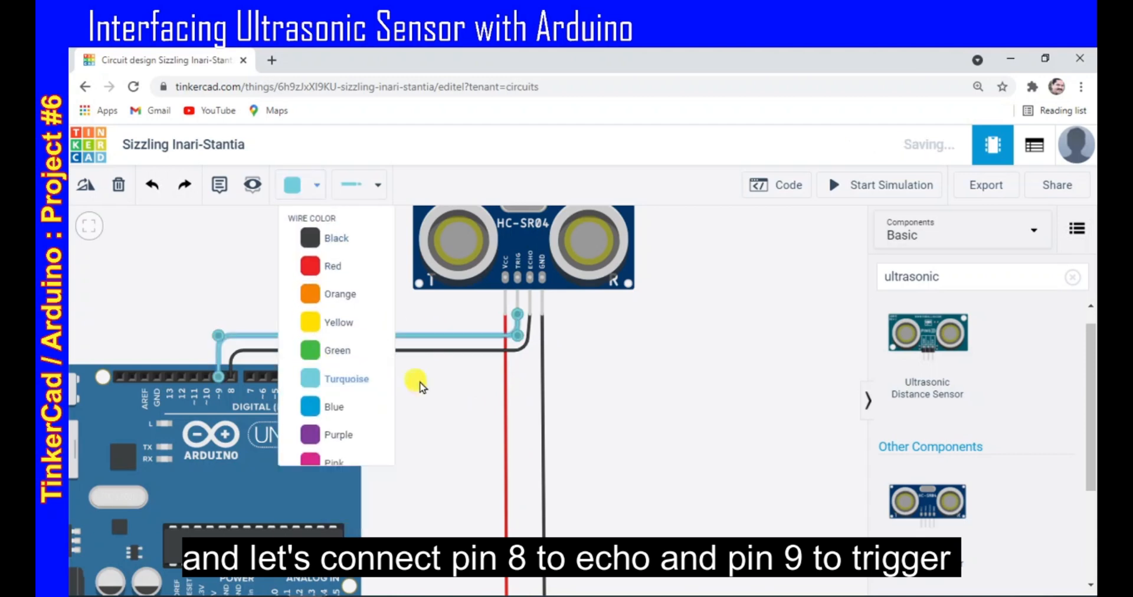
left_click(432, 353)
left_click(313, 185)
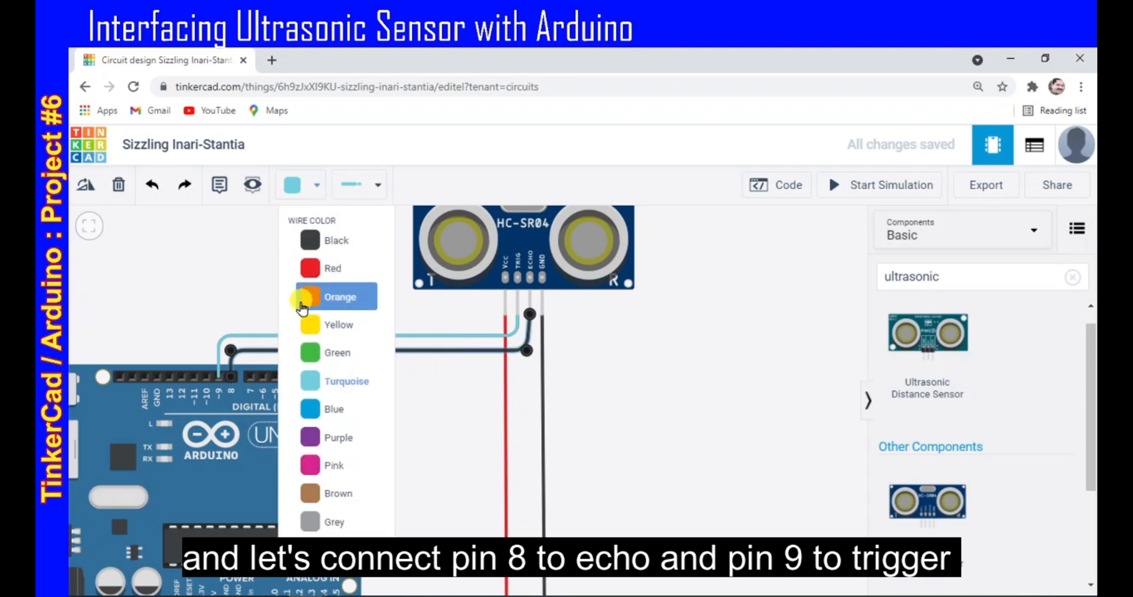
left_click(309, 324)
left_click(647, 409)
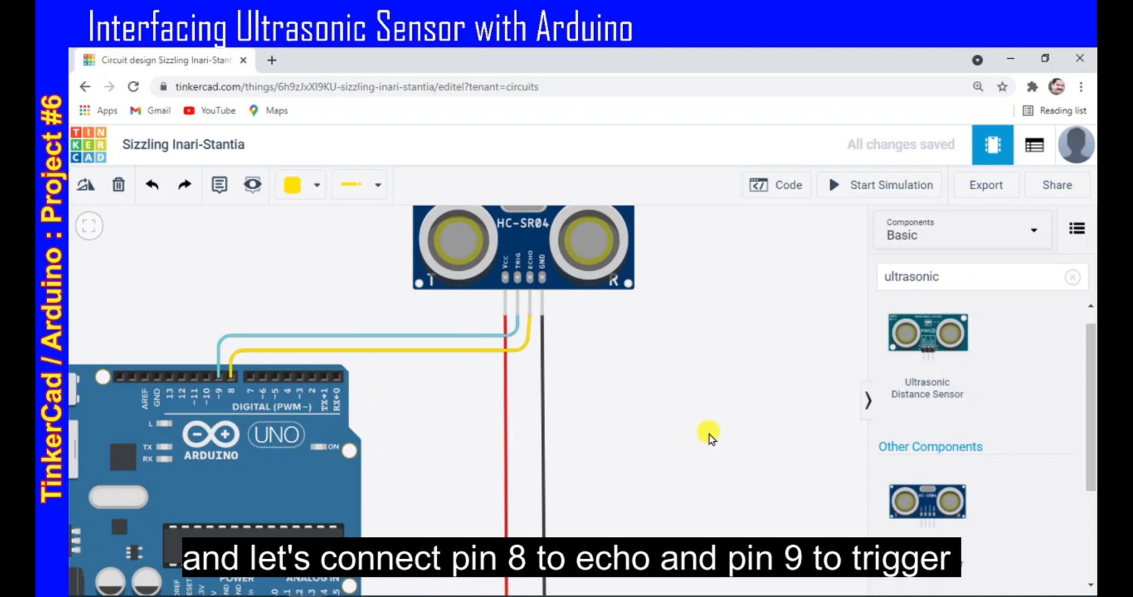
- Bring the whole circuit into view and open the block code editor for the Arduino
scroll(675, 434, "down", 3)
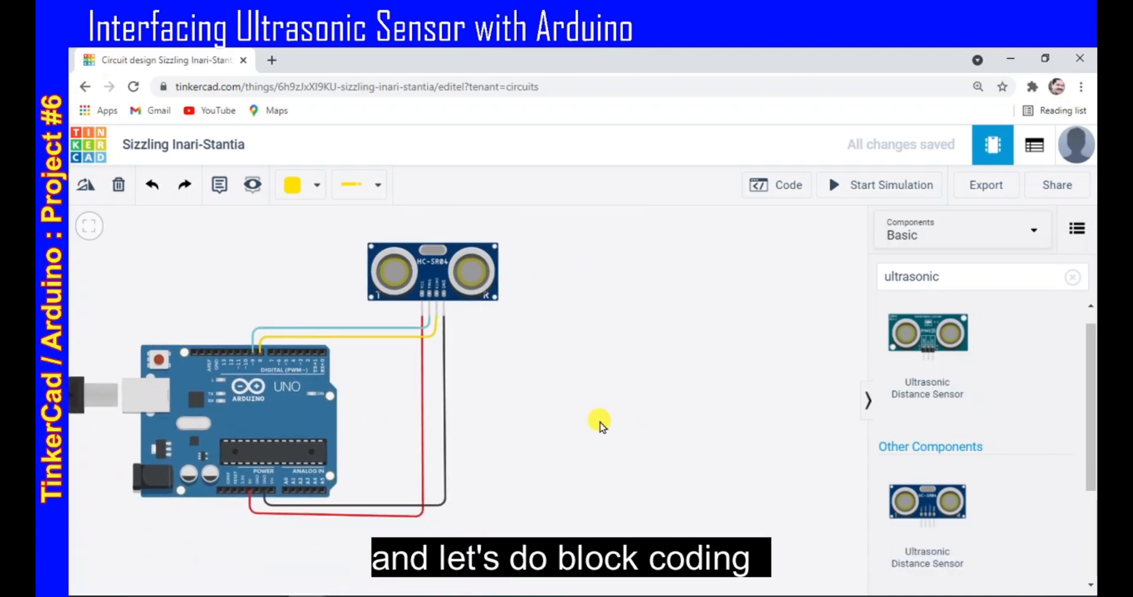
left_click(782, 184)
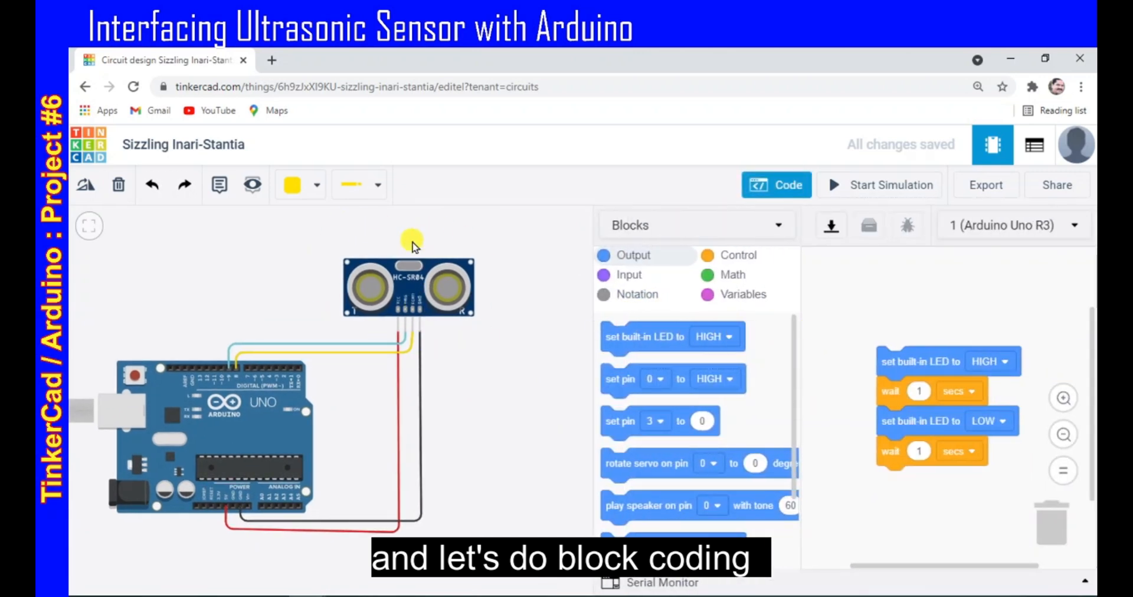
- Delete the default LED blink blocks and add a block that reads the ultrasonic distance sensor
left_click(630, 276)
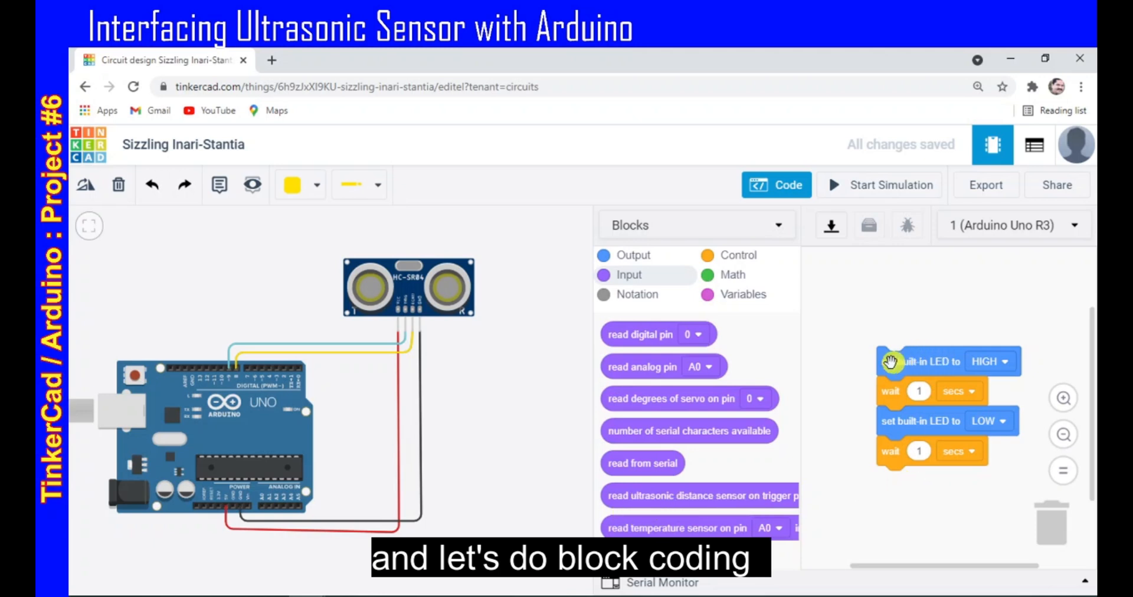
left_click_drag(891, 362, 1018, 508)
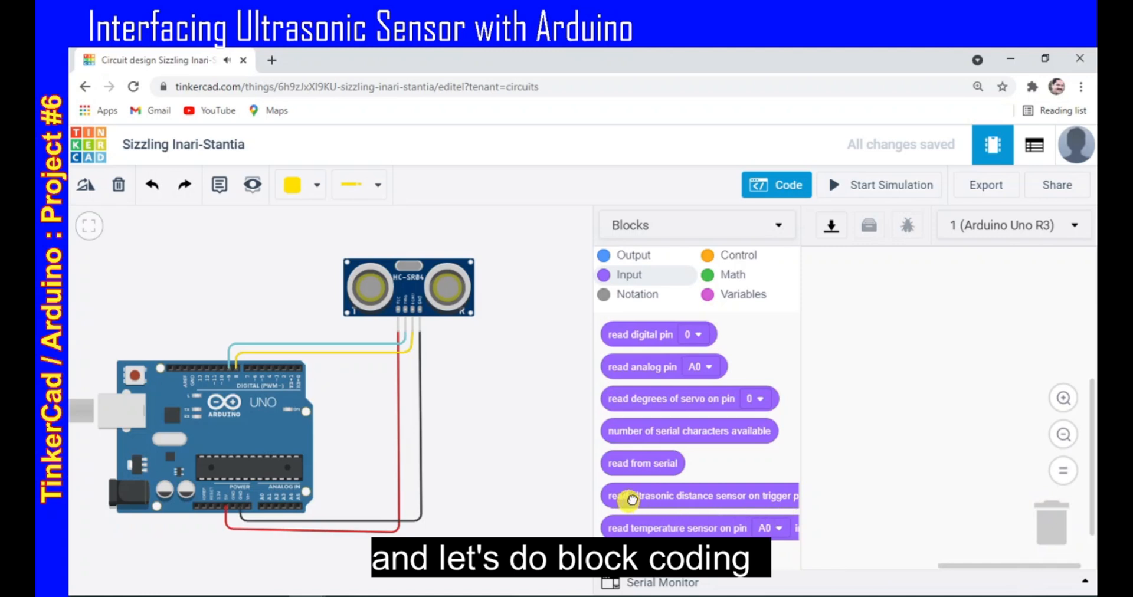
left_click_drag(632, 499, 844, 356)
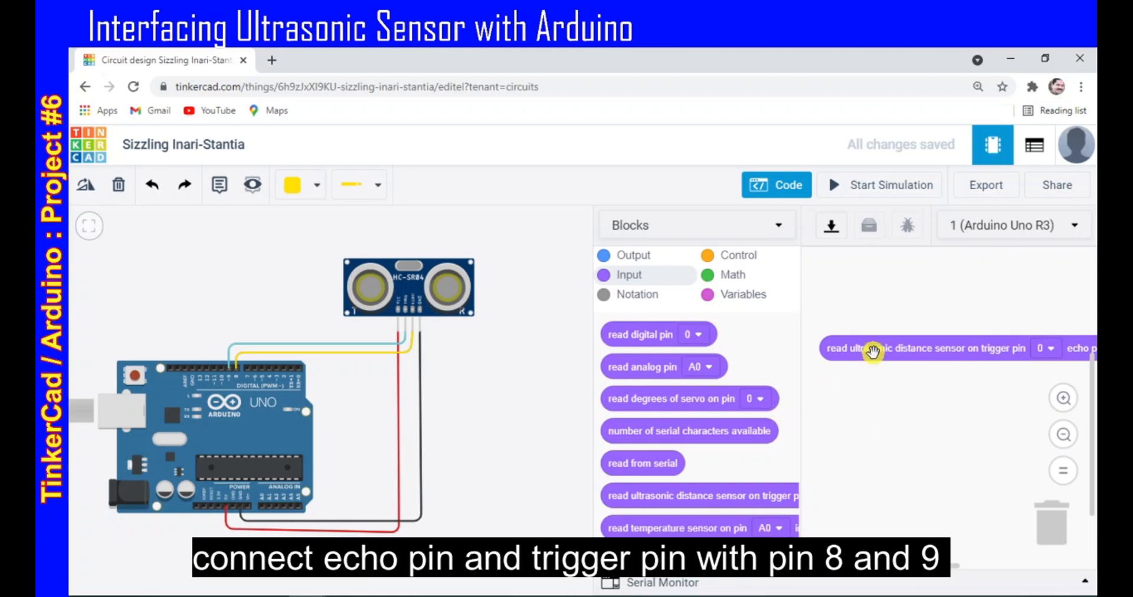
left_click_drag(921, 347, 894, 378)
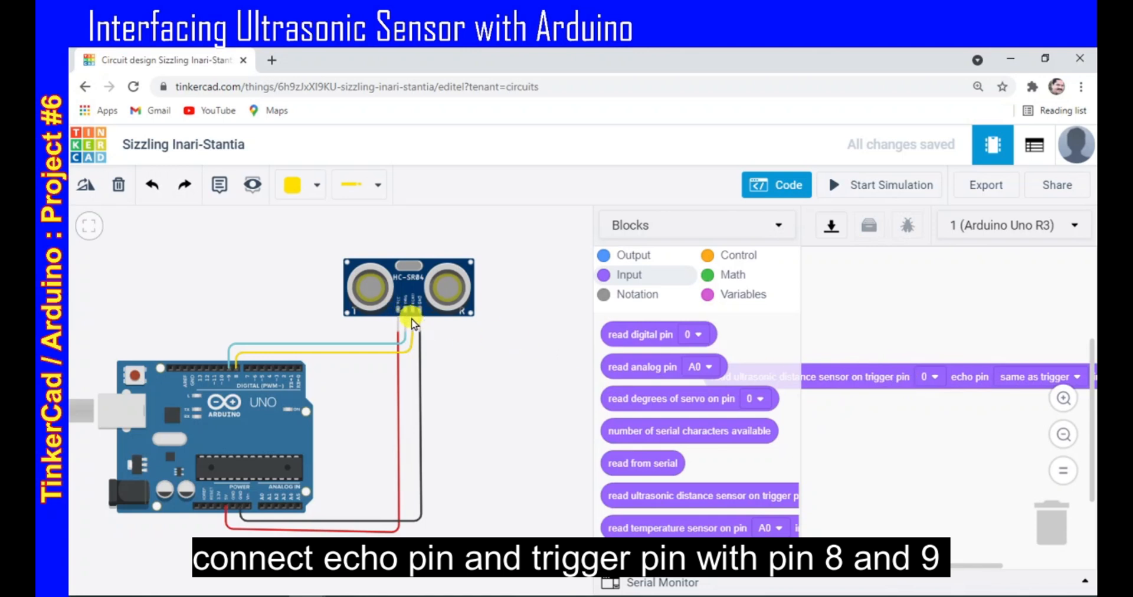
- Set the ultrasonic sensor block to trigger pin 9 and echo pin 8, with units in cm
left_click(933, 378)
scroll(918, 501, "down", 2)
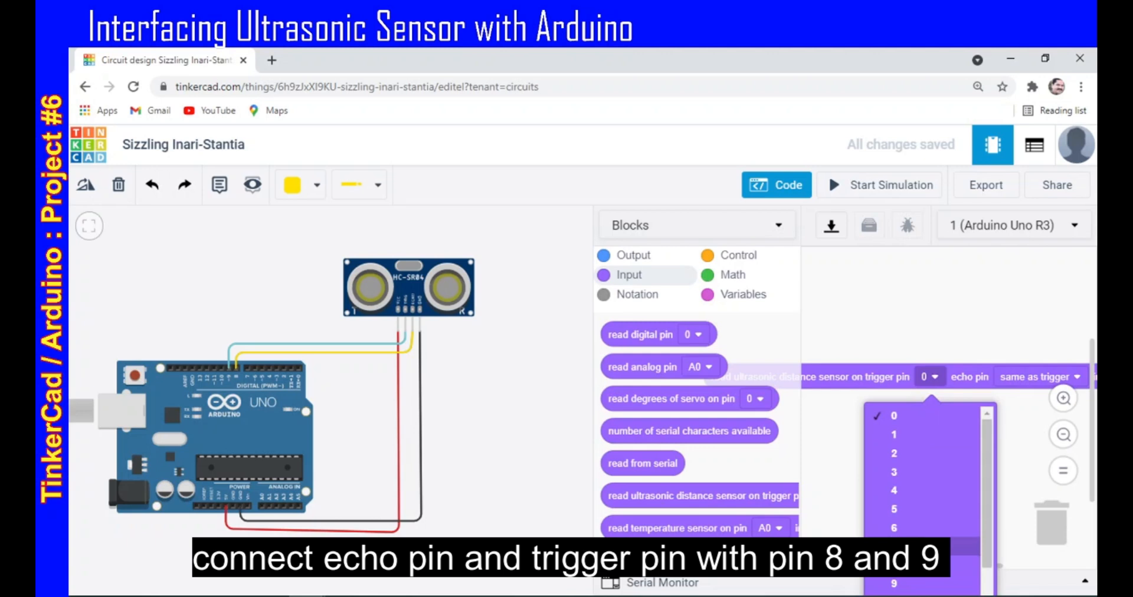
left_click(917, 584)
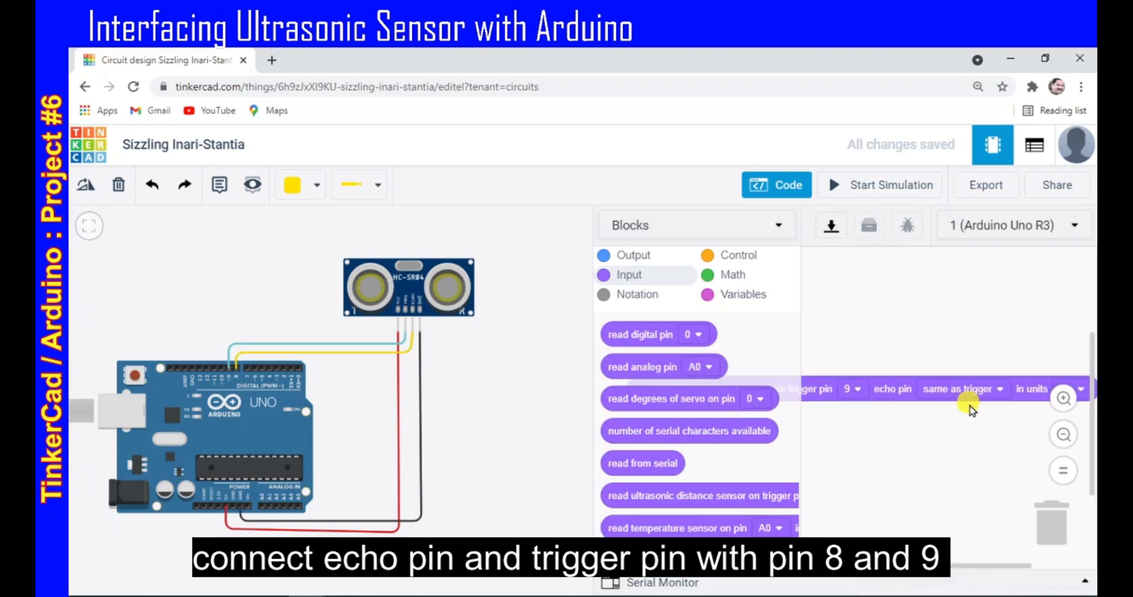
left_click(997, 390)
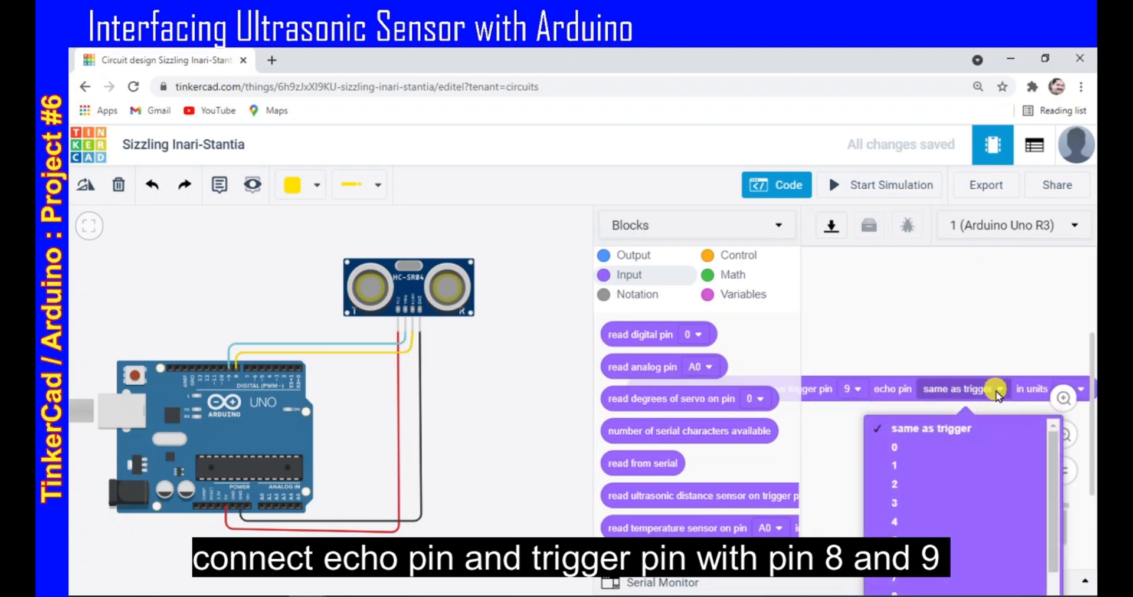
scroll(975, 554, "down", 2)
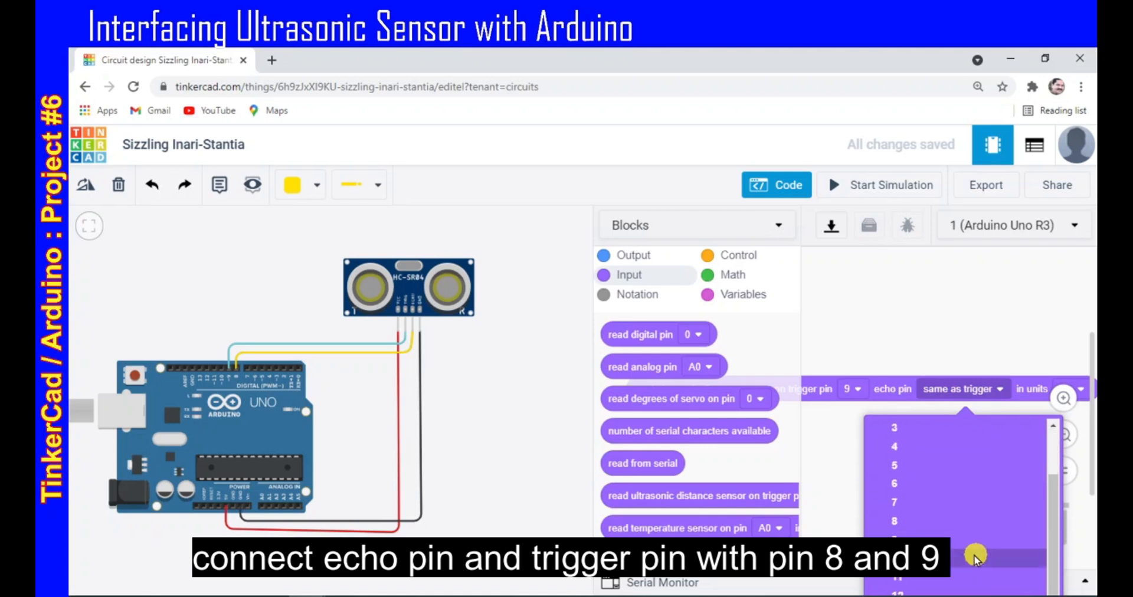
left_click(956, 524)
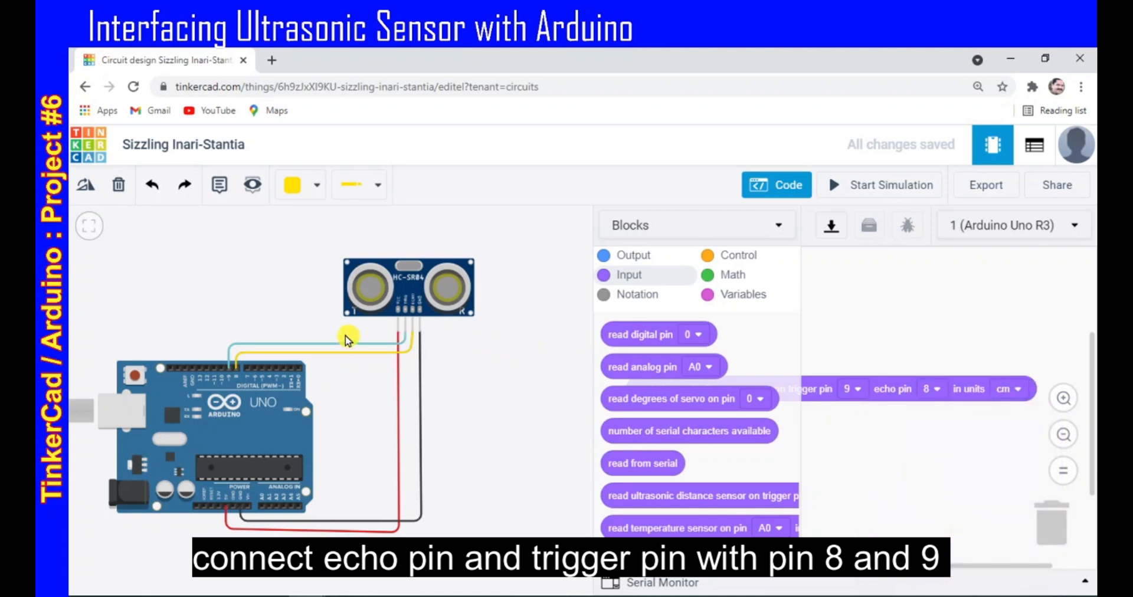
scroll(336, 325, "up", 2)
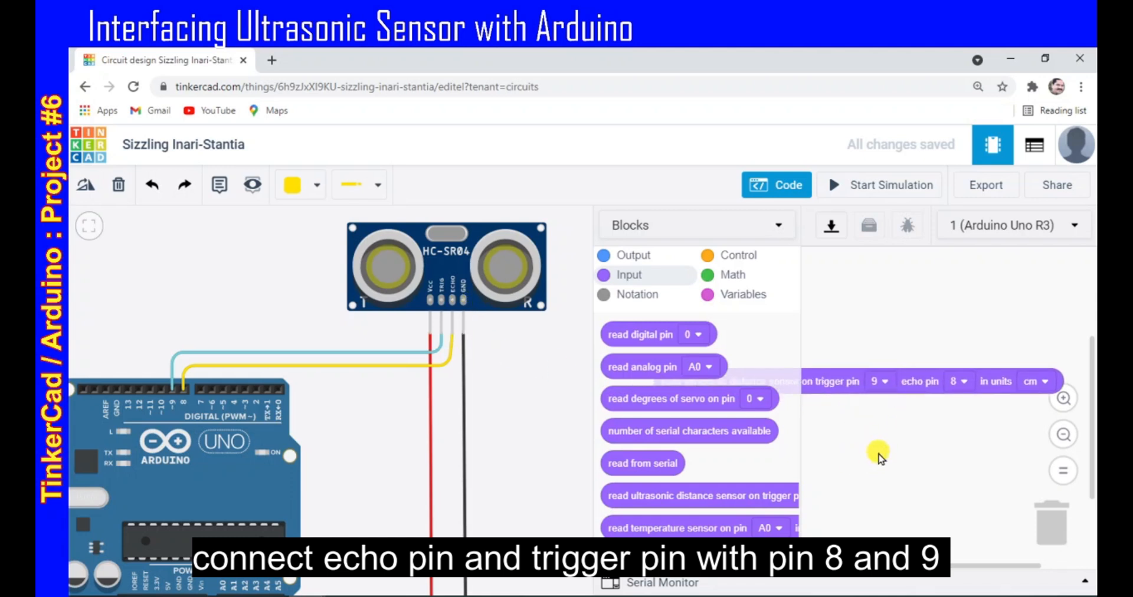
left_click(1036, 379)
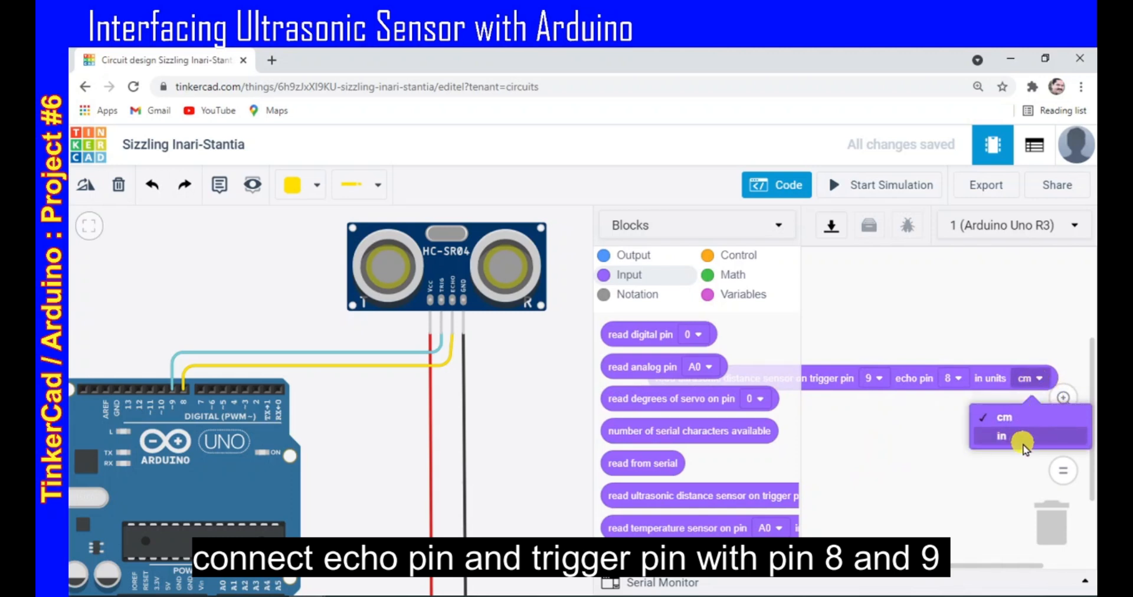
left_click(1003, 417)
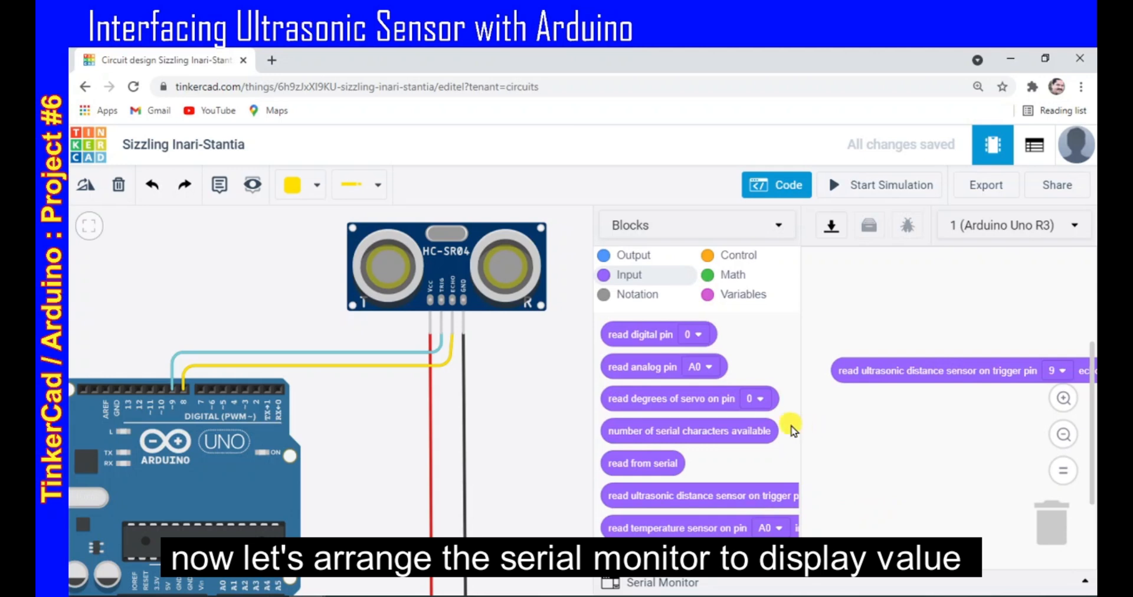
- Add a print to serial monitor block and insert the ultrasonic distance reading as its printed value
left_click(635, 258)
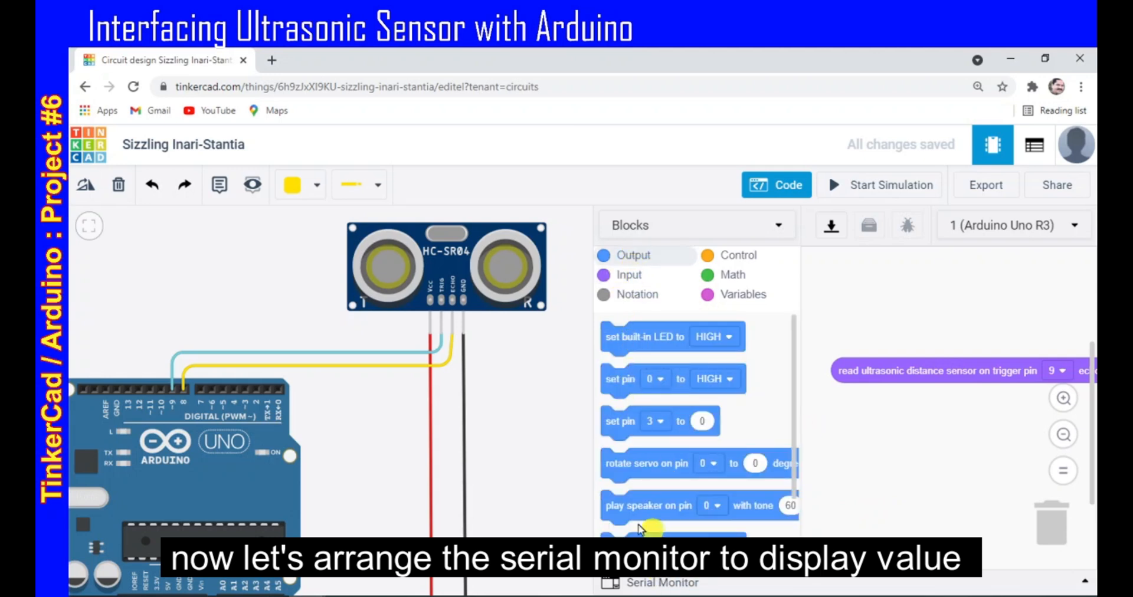
scroll(698, 500, "down", 3)
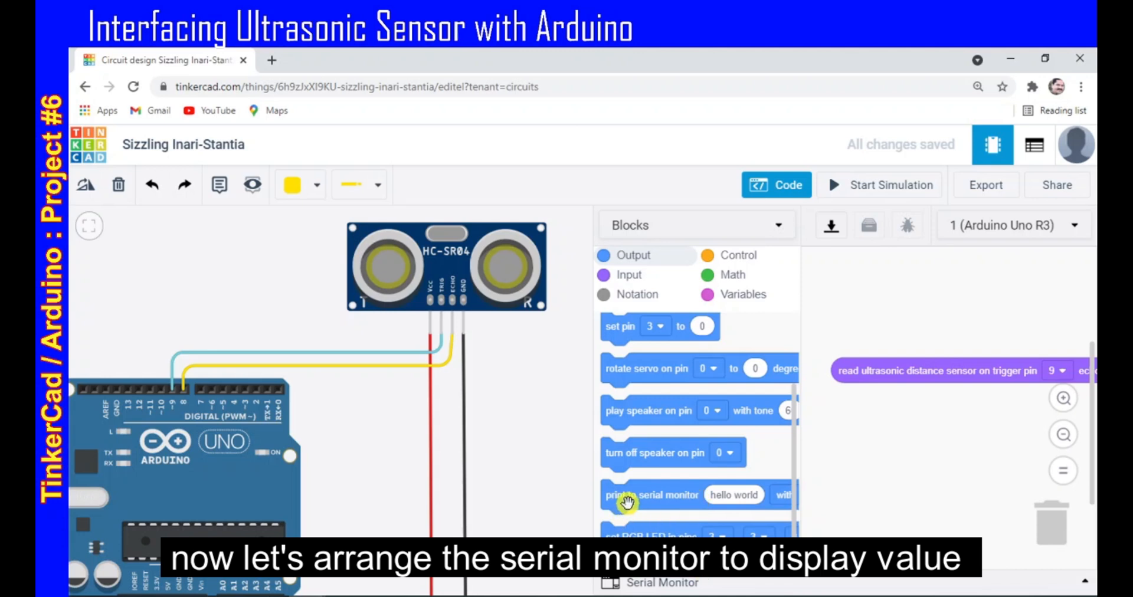
left_click_drag(635, 501, 857, 428)
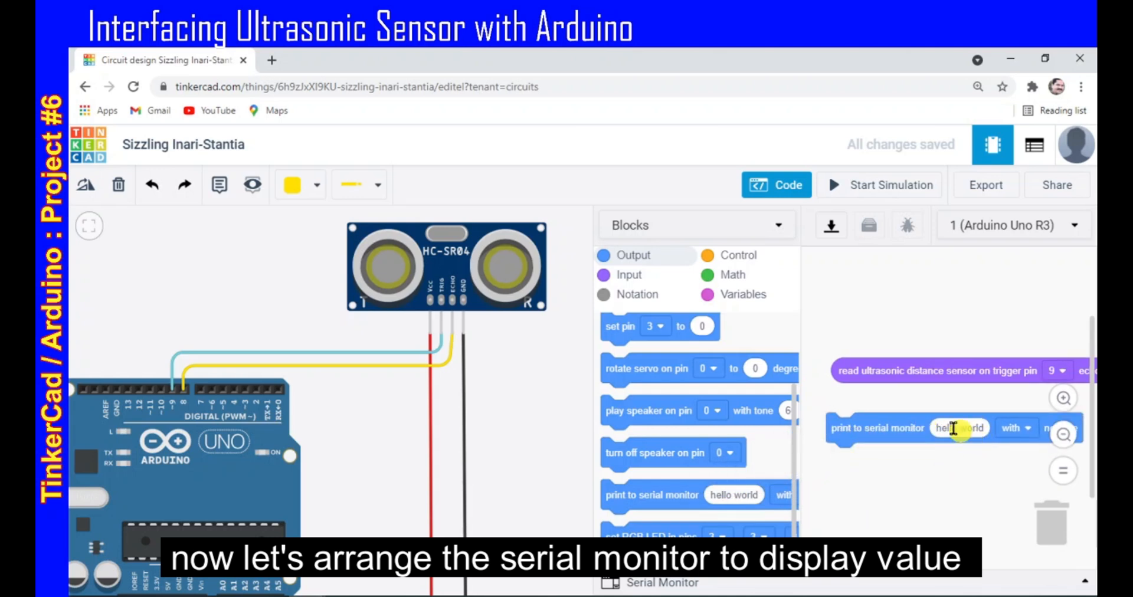
left_click_drag(848, 372, 943, 430)
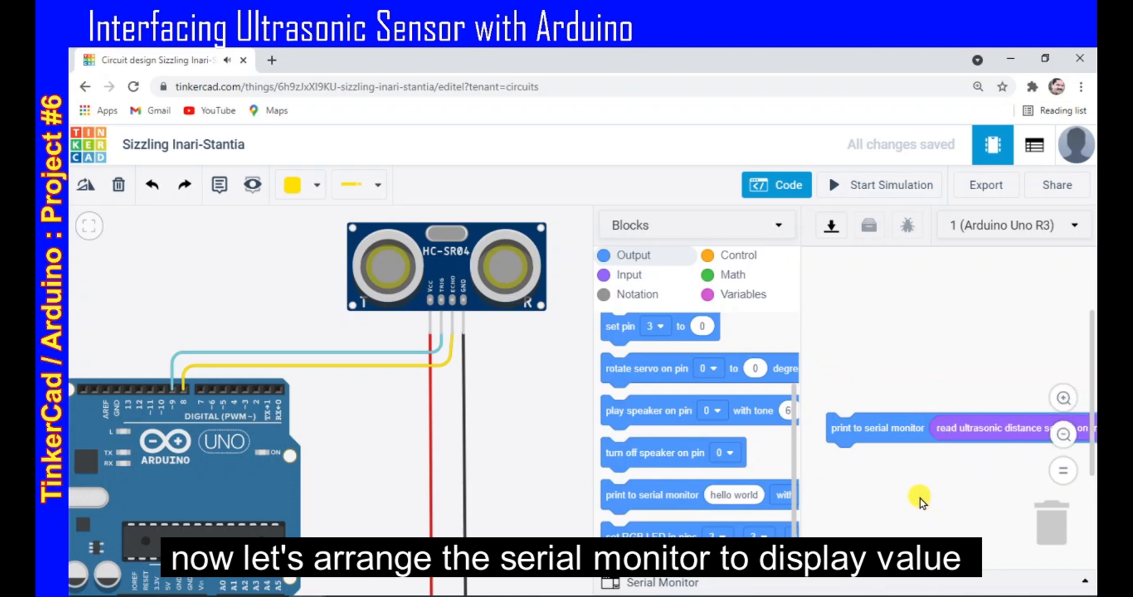
scroll(903, 484, "down", 1)
scroll(885, 468, "right", 5)
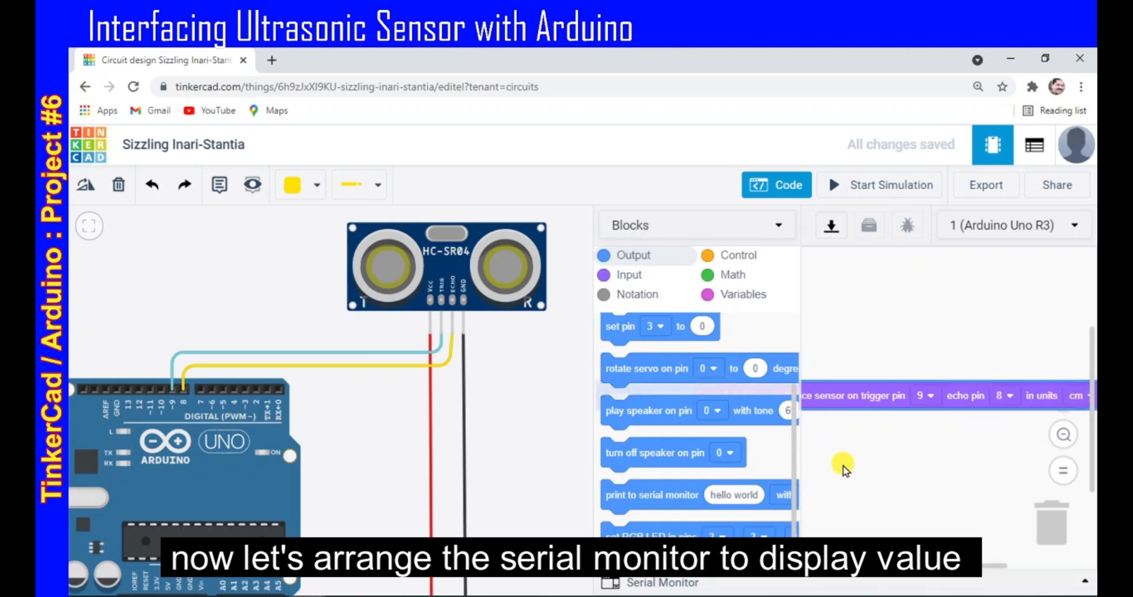
scroll(844, 469, "left", 4)
left_click_drag(888, 455, 877, 449)
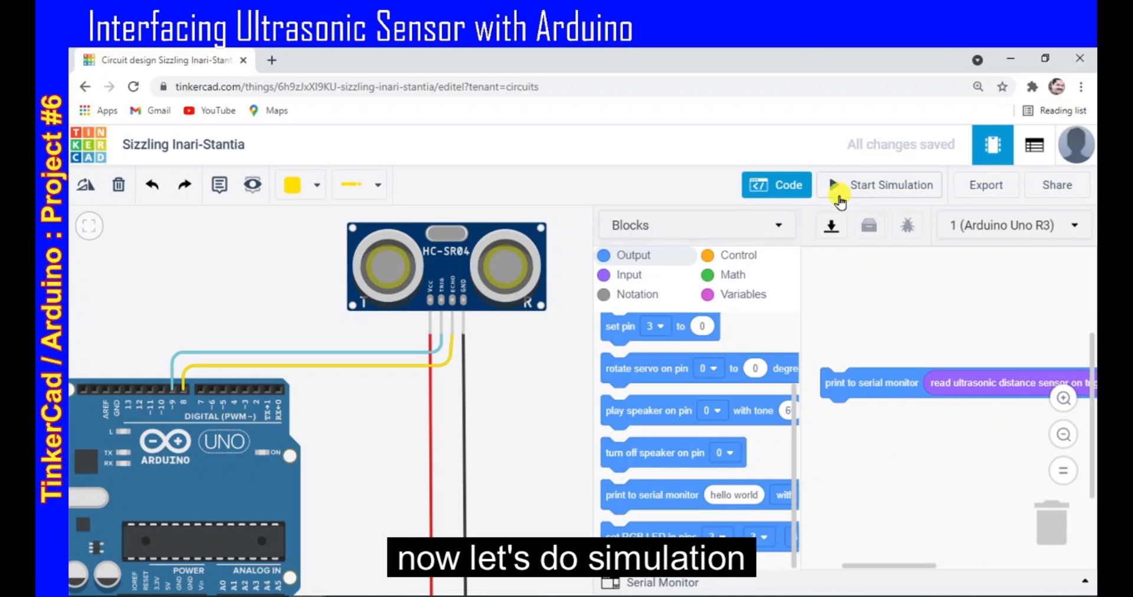
- Run the simulation with the Serial Monitor open and bring up the ultrasonic sensor's detection zone and target
left_click(866, 189)
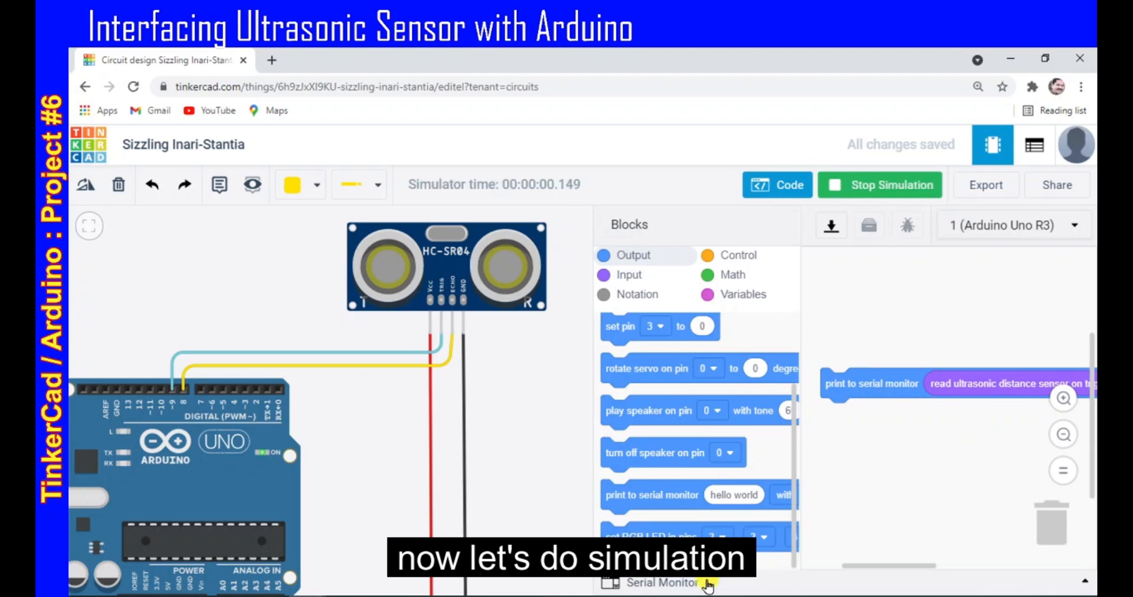
left_click(684, 583)
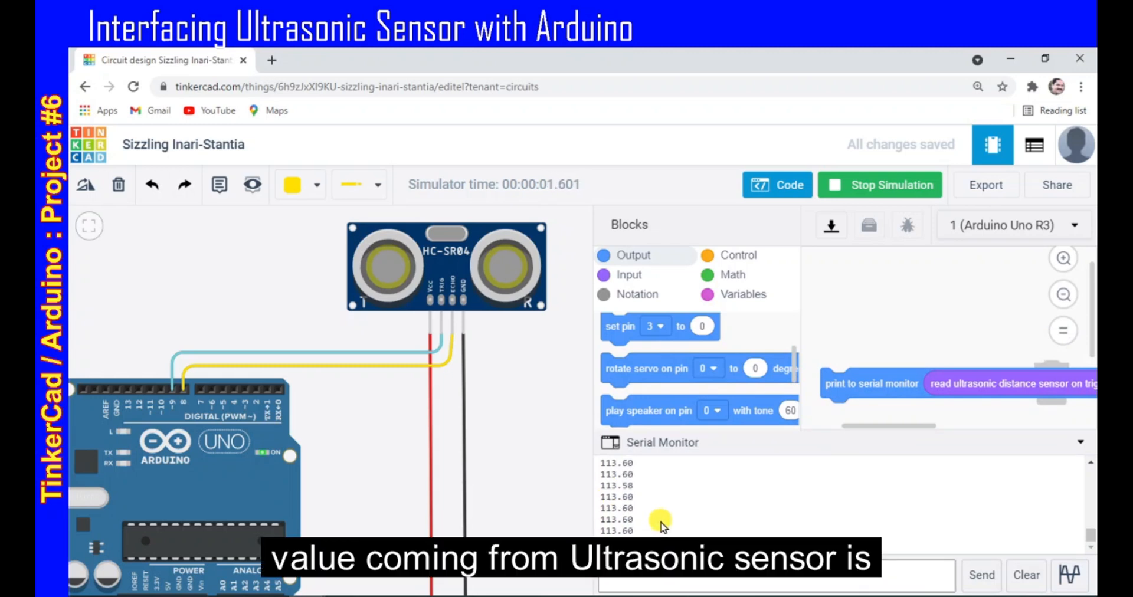
left_click(450, 263)
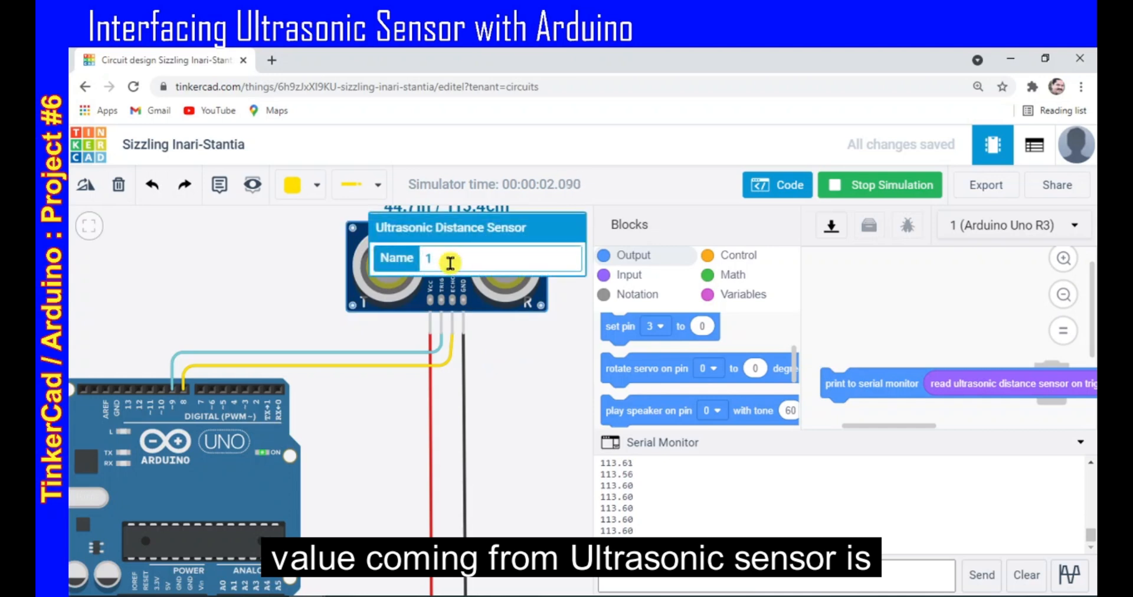
left_click_drag(516, 404, 439, 535)
left_click_drag(497, 437, 447, 529)
left_click(312, 476)
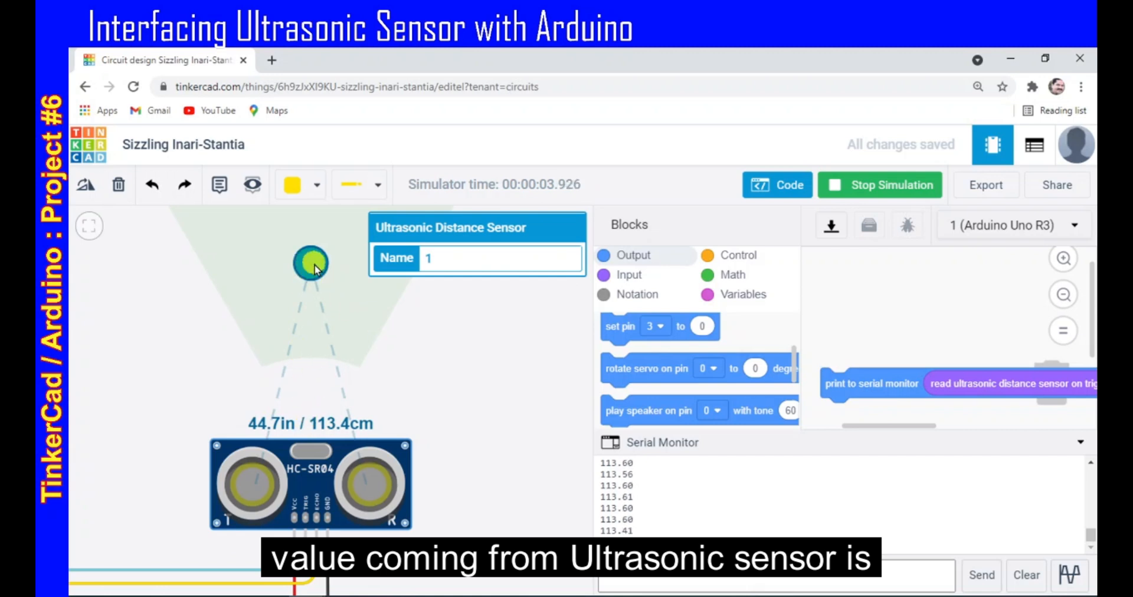
- Test the sensor by moving its target closer, then away to about 301 cm
left_click_drag(315, 268, 317, 355)
scroll(466, 366, "down", 1)
scroll(467, 366, "down", 2)
left_click_drag(486, 350, 432, 418)
left_click(305, 522)
left_click_drag(304, 422, 311, 225)
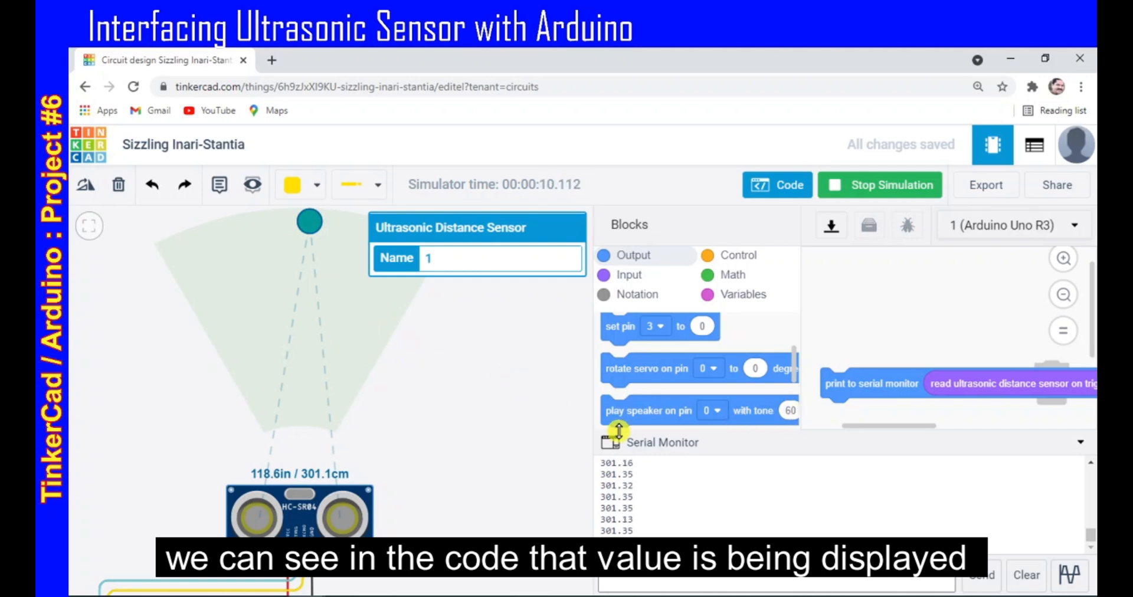
- Stop the simulation and collapse the Serial Monitor
left_click(890, 185)
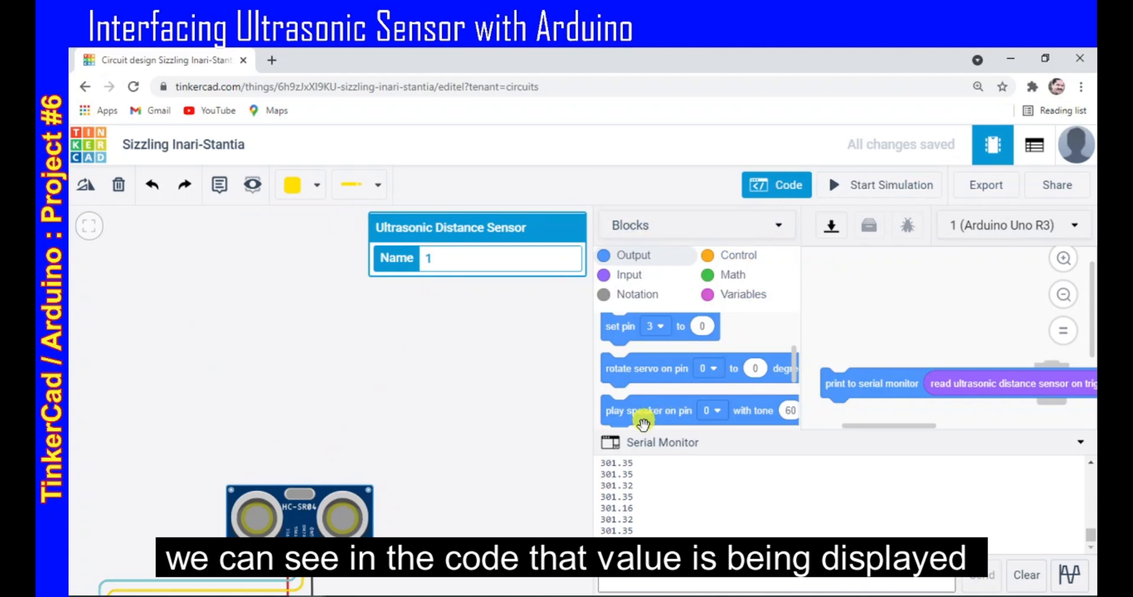
left_click(652, 444)
left_click(788, 186)
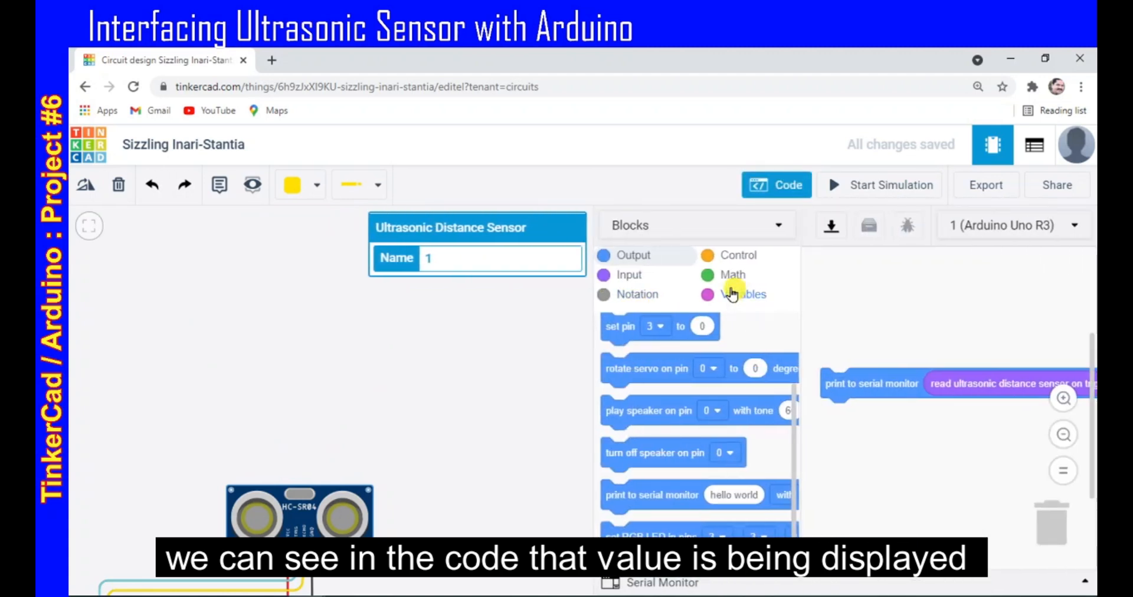
- Switch the code editor to Blocks + Text and examine the generated C++ code, including the Serial.begin and Serial.println lines
left_click(662, 229)
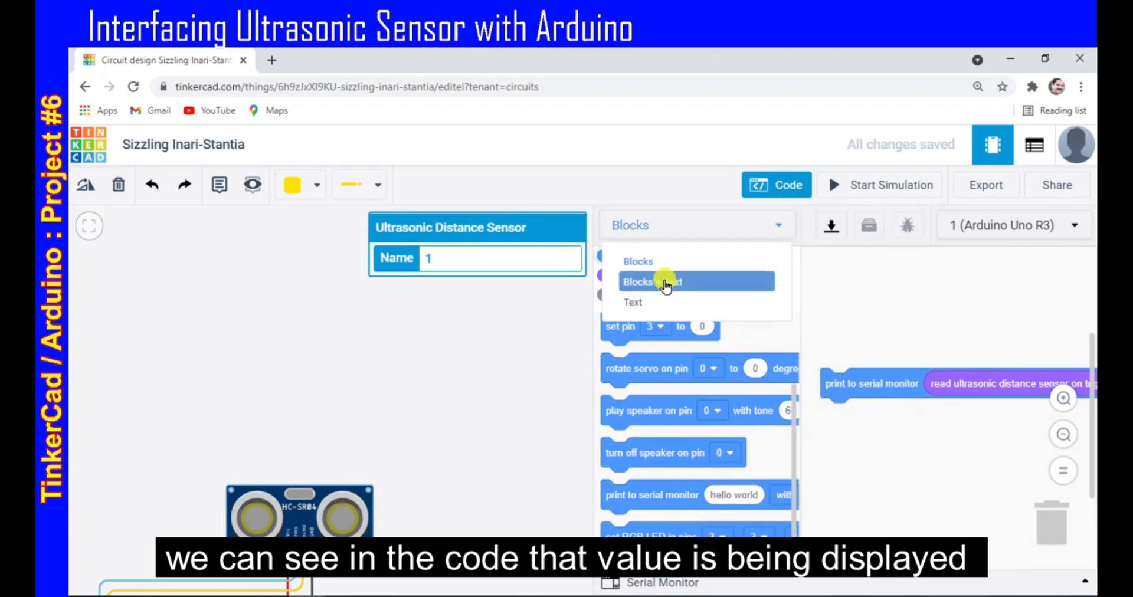
left_click(666, 289)
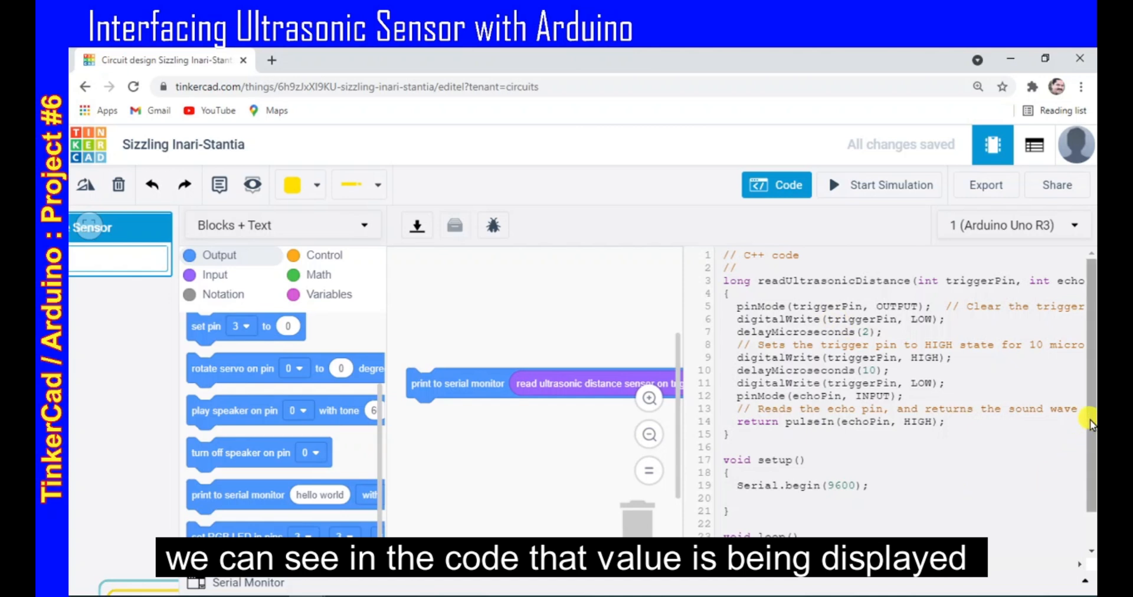
left_click_drag(1090, 420, 1092, 389)
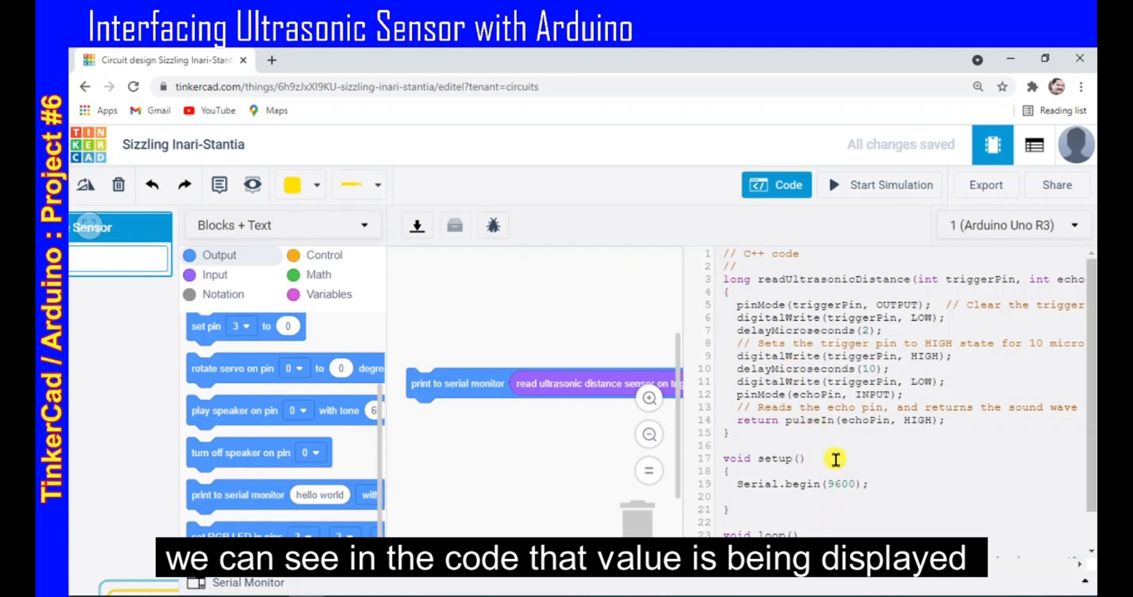
scroll(835, 464, "down", 1)
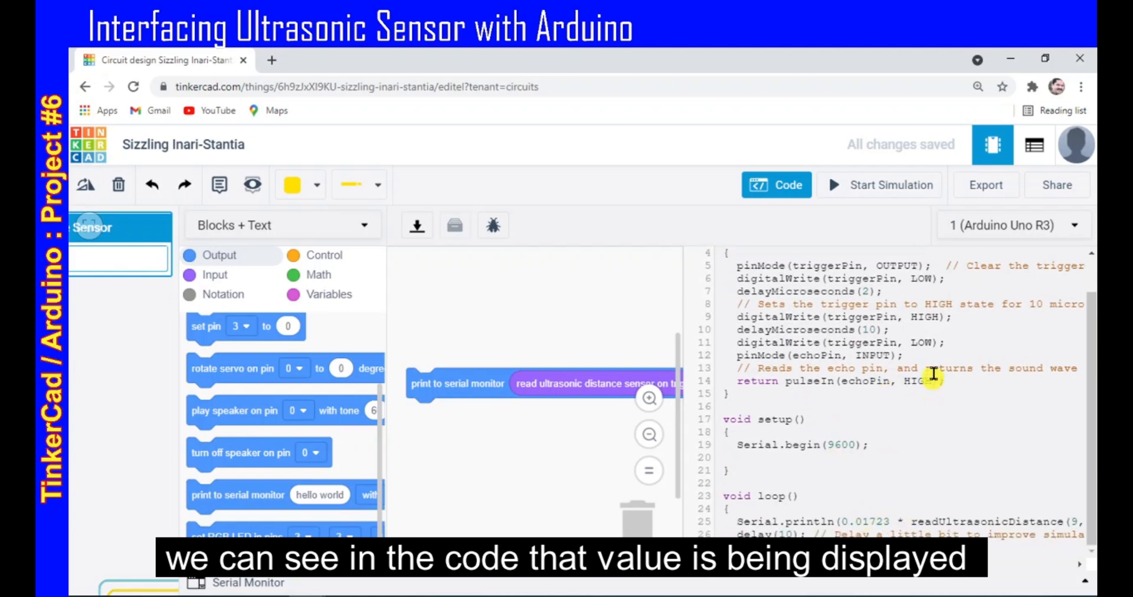
left_click(735, 444)
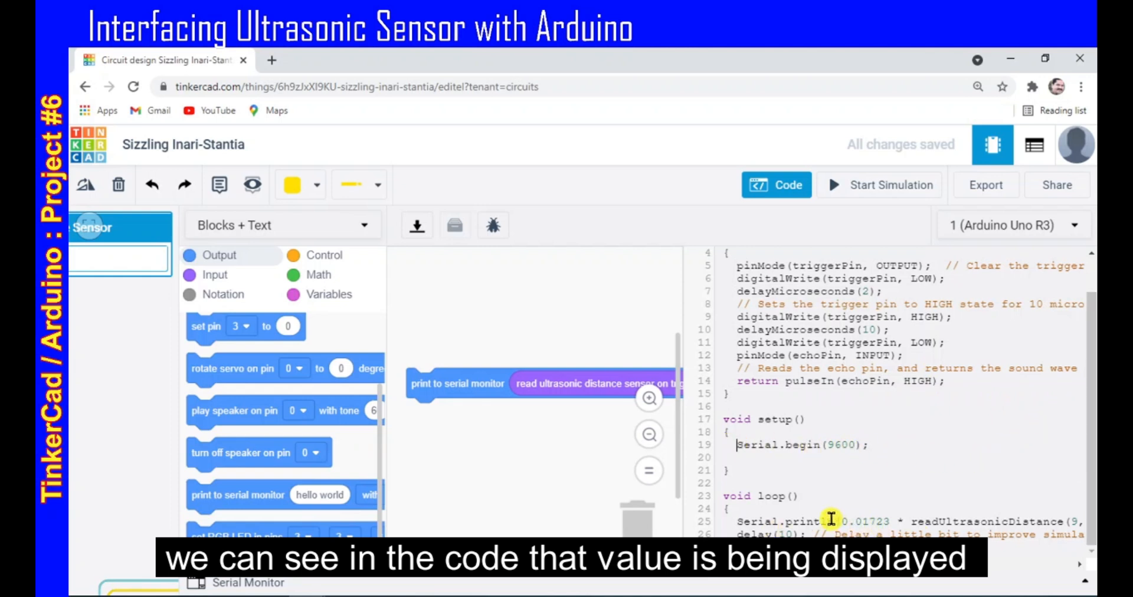
left_click_drag(837, 520, 913, 520)
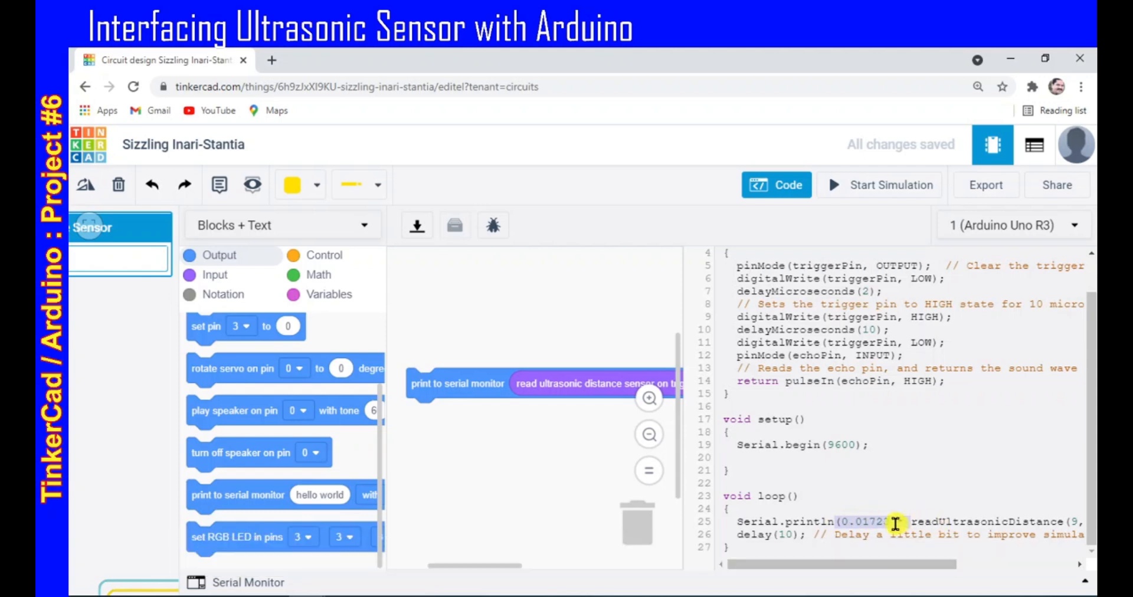
left_click(895, 523)
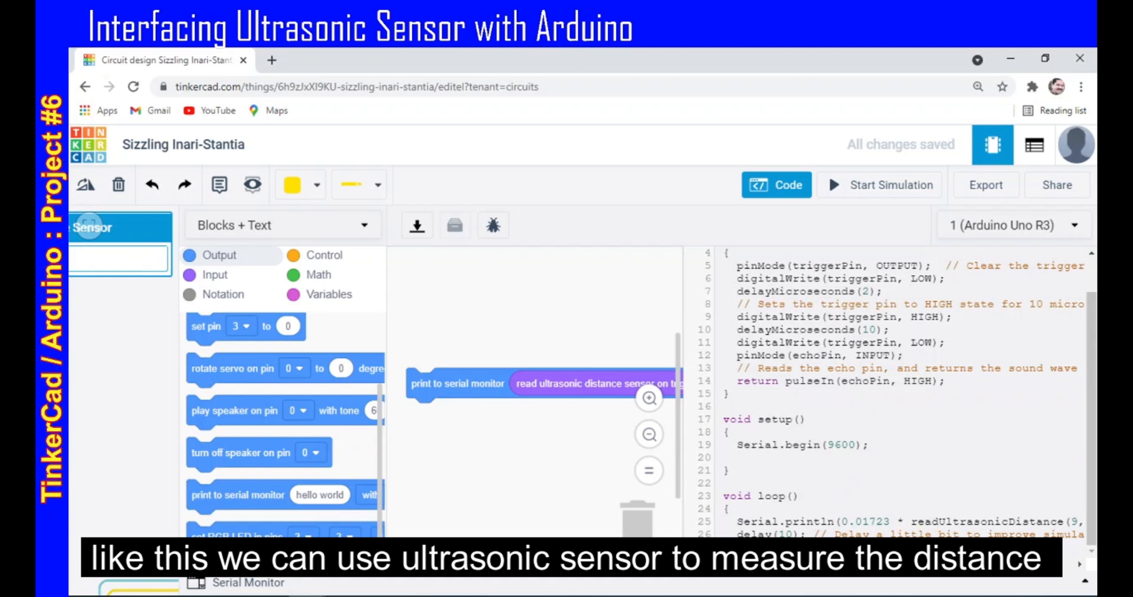
scroll(898, 521, "right", 5)
scroll(897, 521, "left", 5)
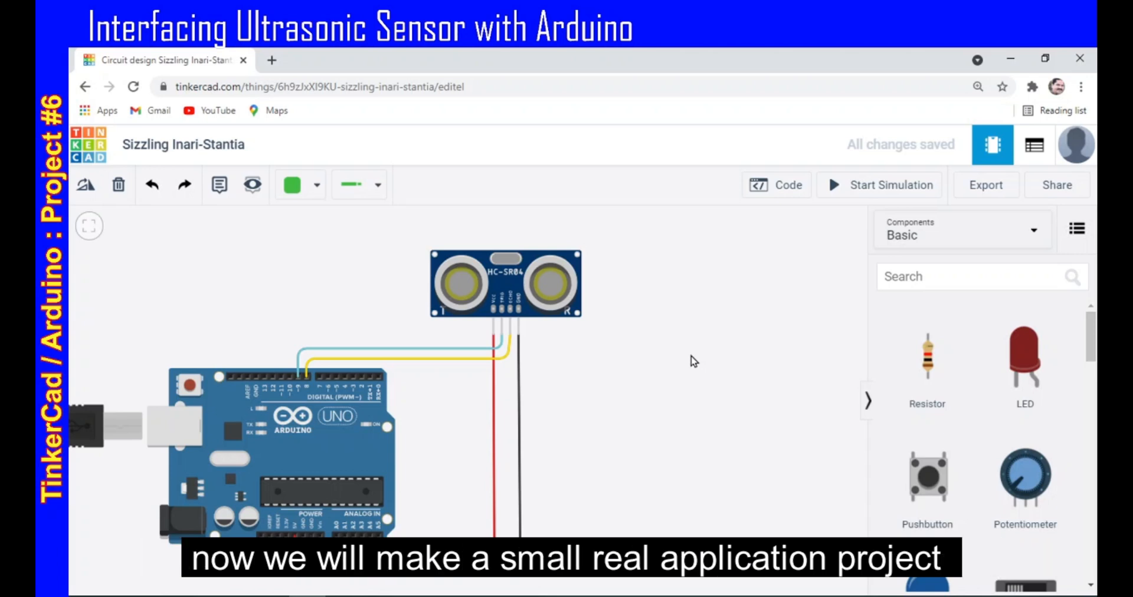
left_click_drag(694, 361, 692, 369)
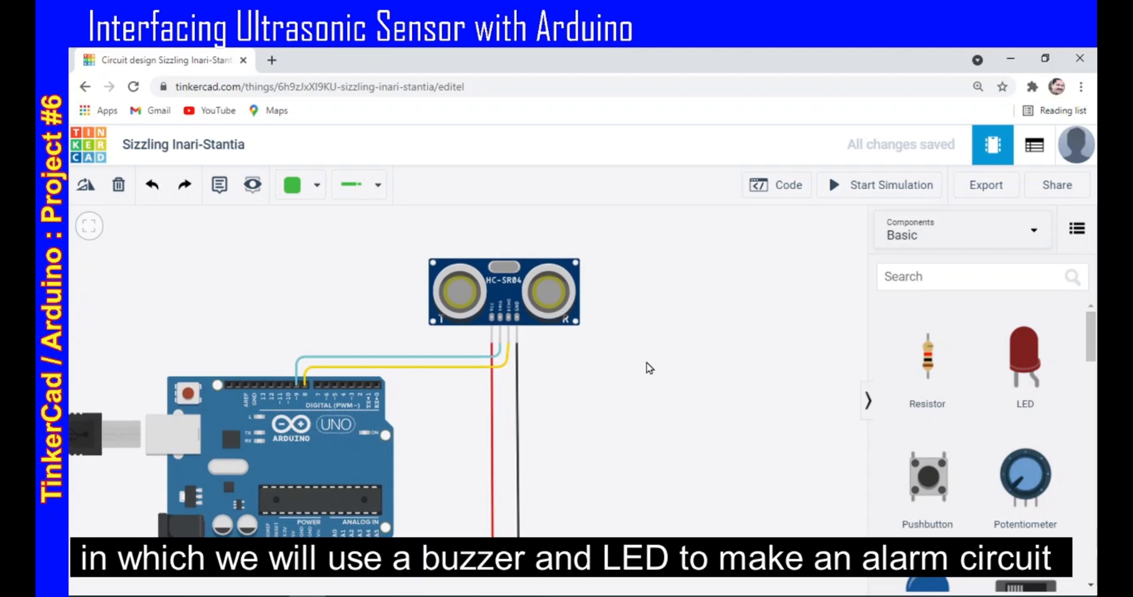
left_click_drag(707, 344, 700, 391)
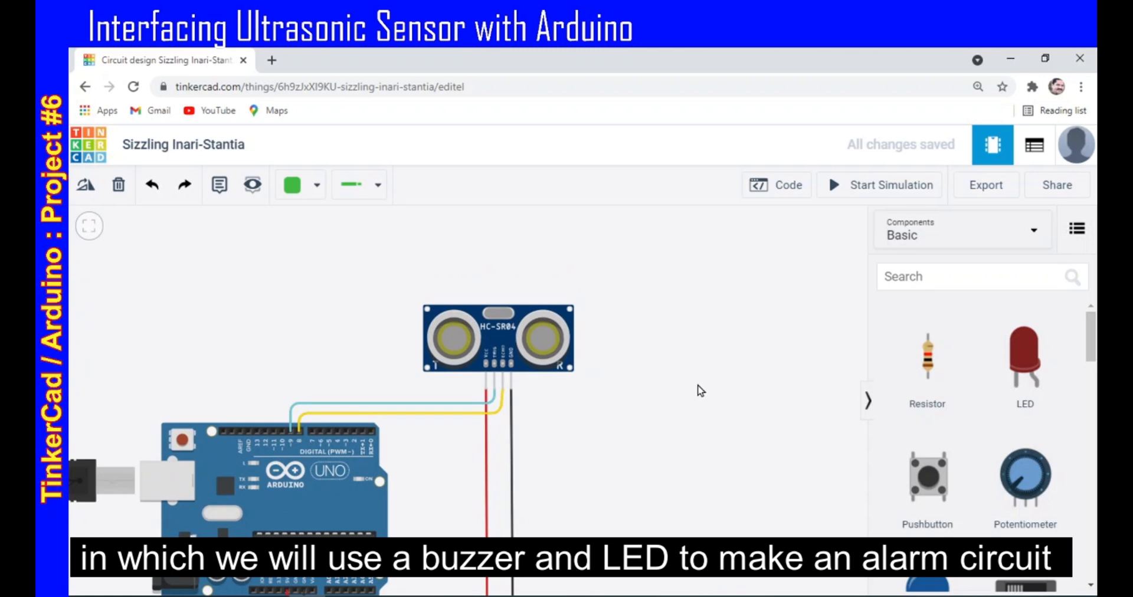
- Find the small breadboard without power rails and place it above the Arduino
left_click_drag(700, 391, 731, 389)
left_click(948, 277)
type("bread")
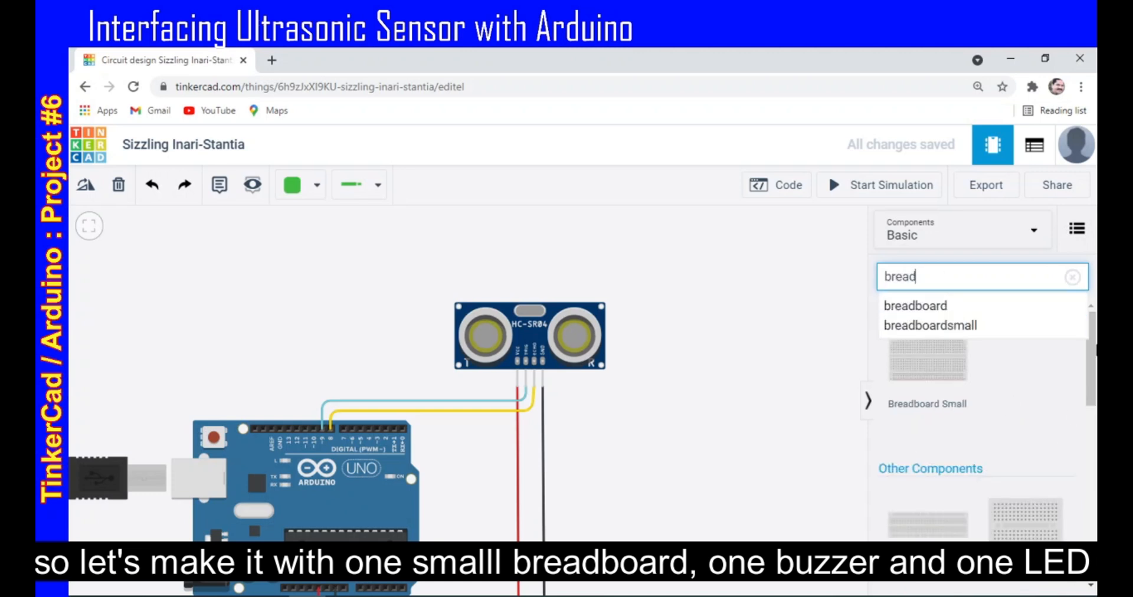
left_click_drag(1030, 522, 240, 313)
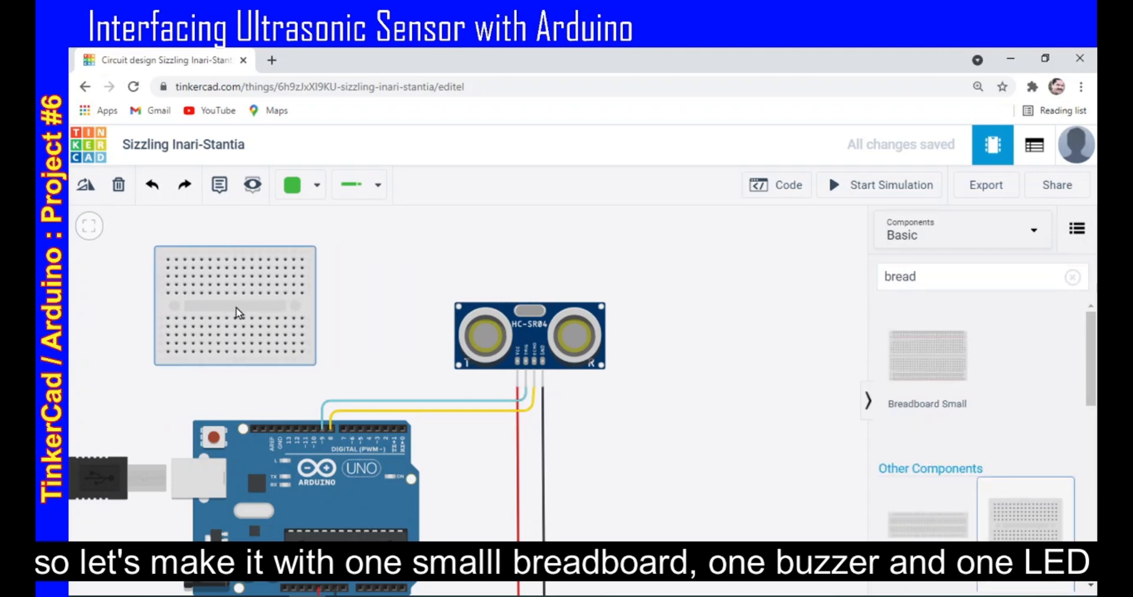
- Search the components for a buzzer and place the piezo on the upper part of the breadboard
left_click_drag(688, 339, 777, 377)
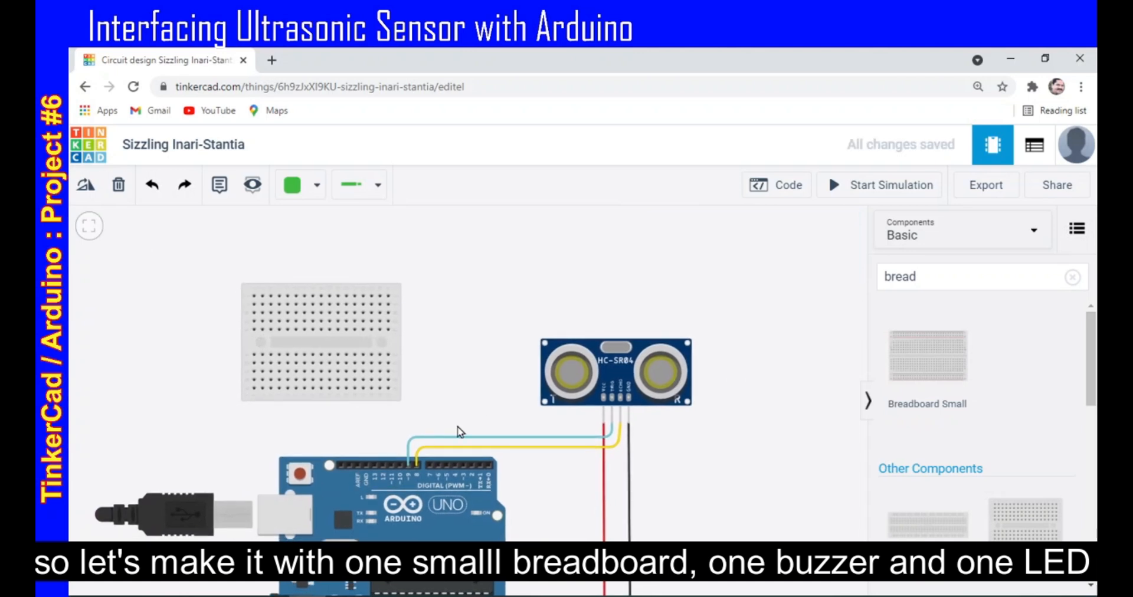
scroll(460, 432, "down", 2)
left_click(955, 278)
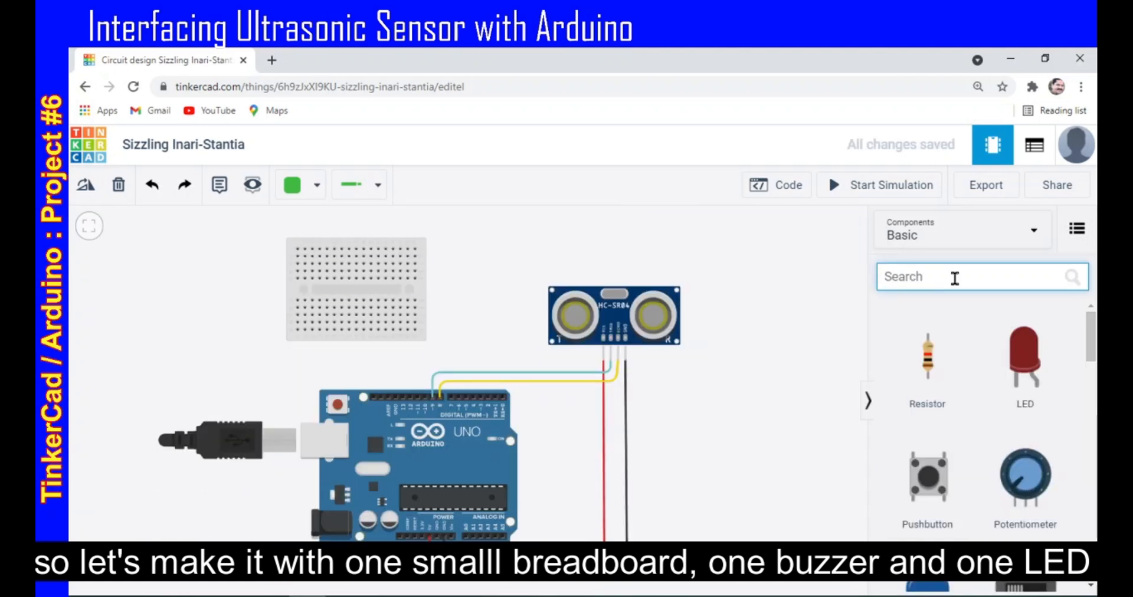
type("bu")
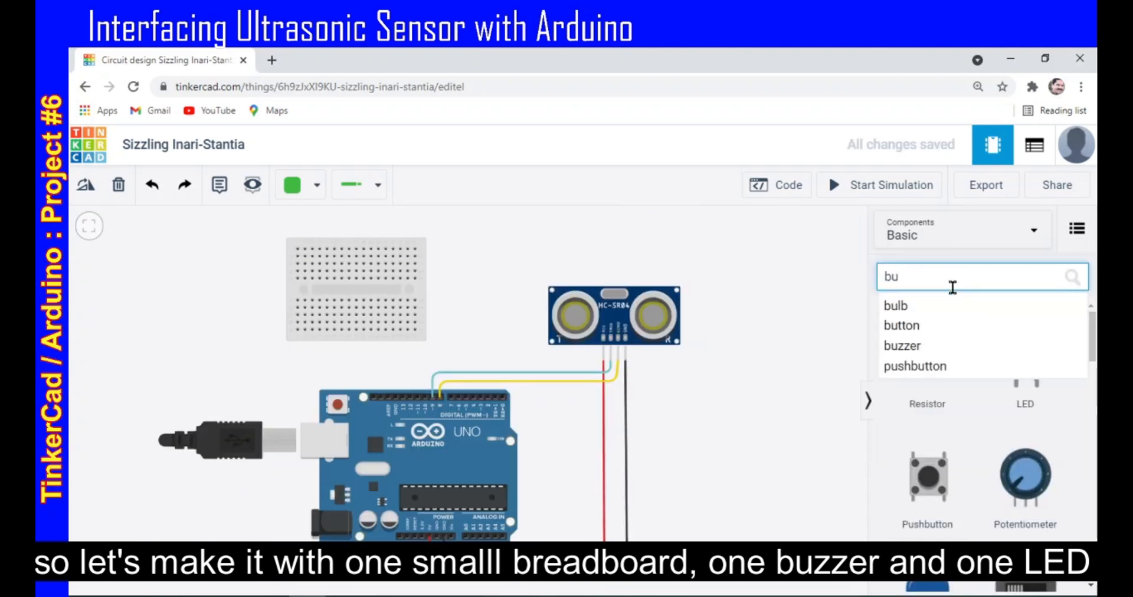
left_click(943, 347)
mouse_move(960, 393)
left_mouse_down()
mouse_move(367, 292)
mouse_move(336, 273)
left_mouse_up()
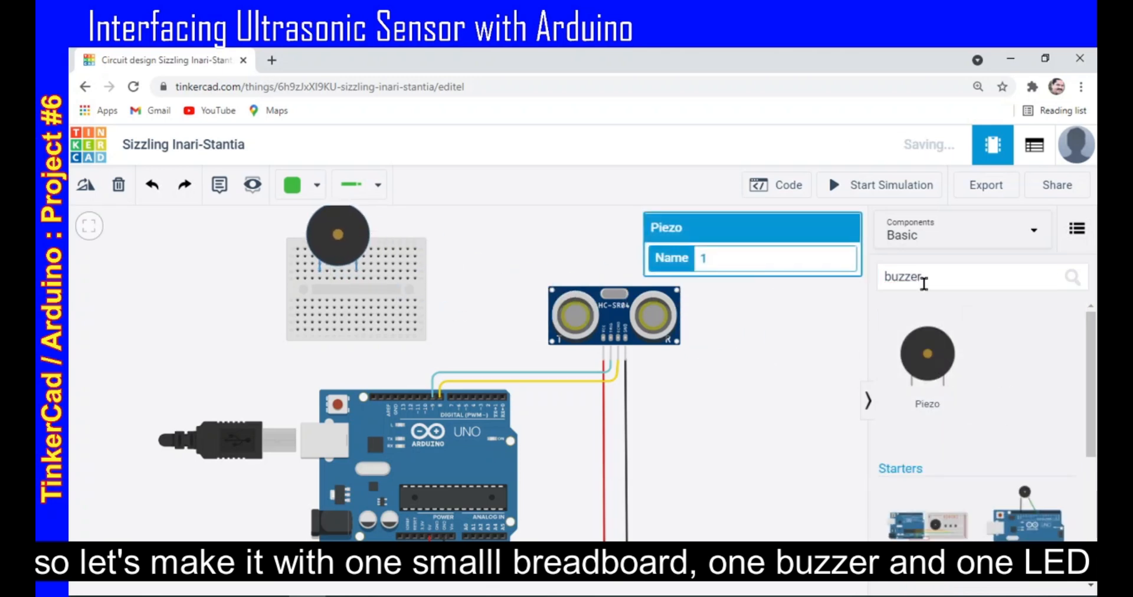
- Search the components for an LED and place a red one on the breadboard, below and to the right of the buzzer
left_click(940, 275)
key("BackSpace")
key("BackSpace")
key("BackSpace")
key("BackSpace")
key("BackSpace")
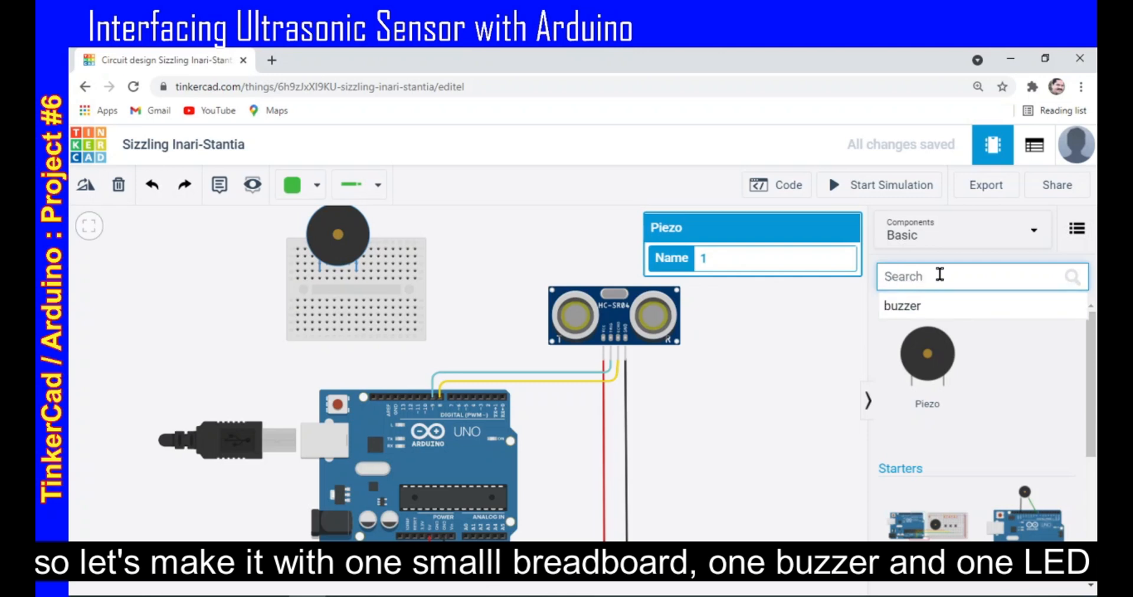
type("led")
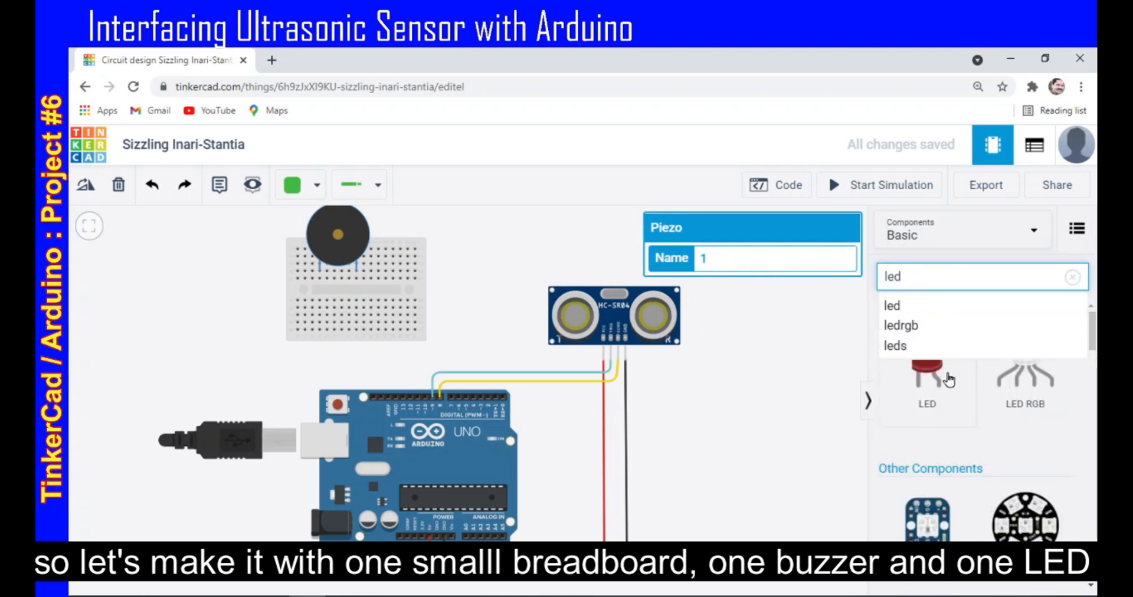
left_click(929, 377)
left_click_drag(928, 376, 389, 304)
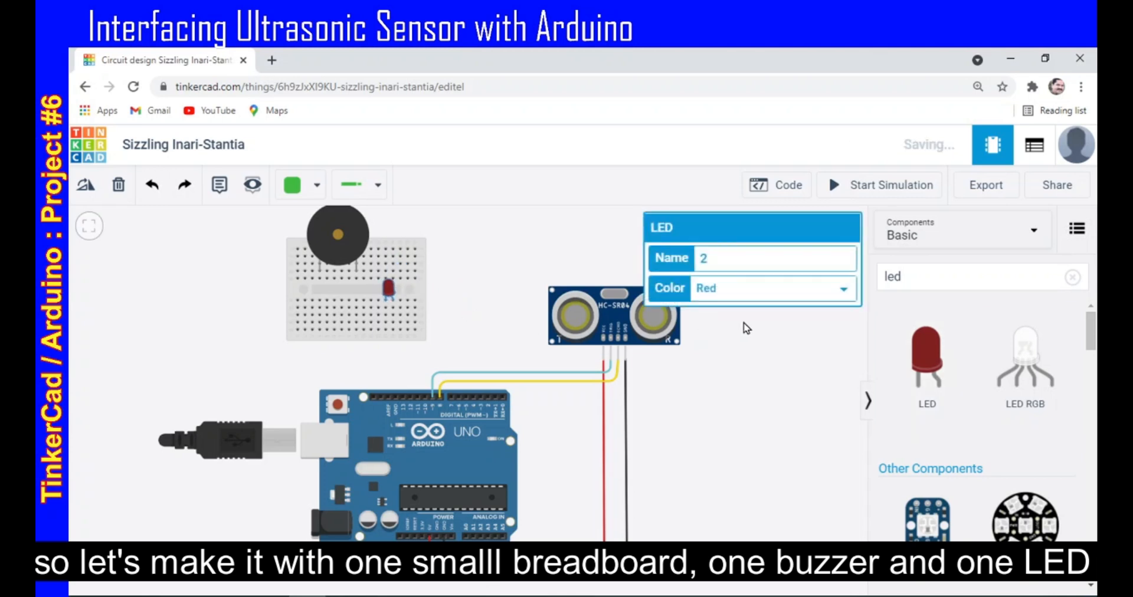
left_click(767, 362)
- Clear the component search and place a resistor on the breadboard just below the LED
left_click(936, 279)
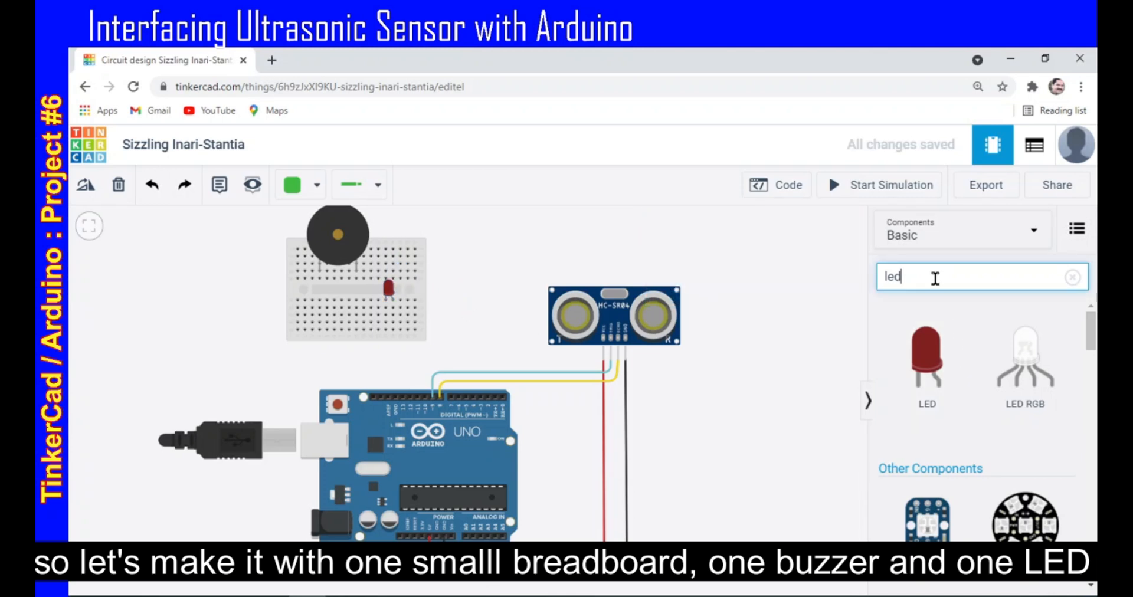
key("BackSpace")
key("BackSpace")
key("BackSpace")
left_click_drag(940, 367, 395, 318)
- Move the resistor slightly away from the LED and rotate it to lie horizontally on the breadboard
left_click_drag(203, 283, 175, 339)
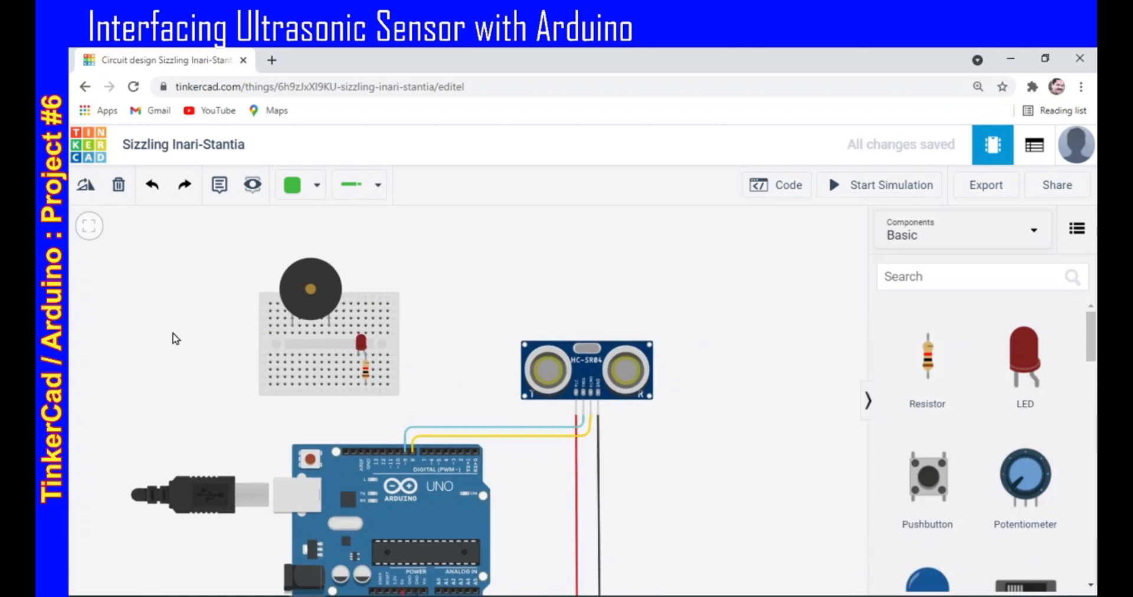
left_click_drag(414, 407, 416, 396)
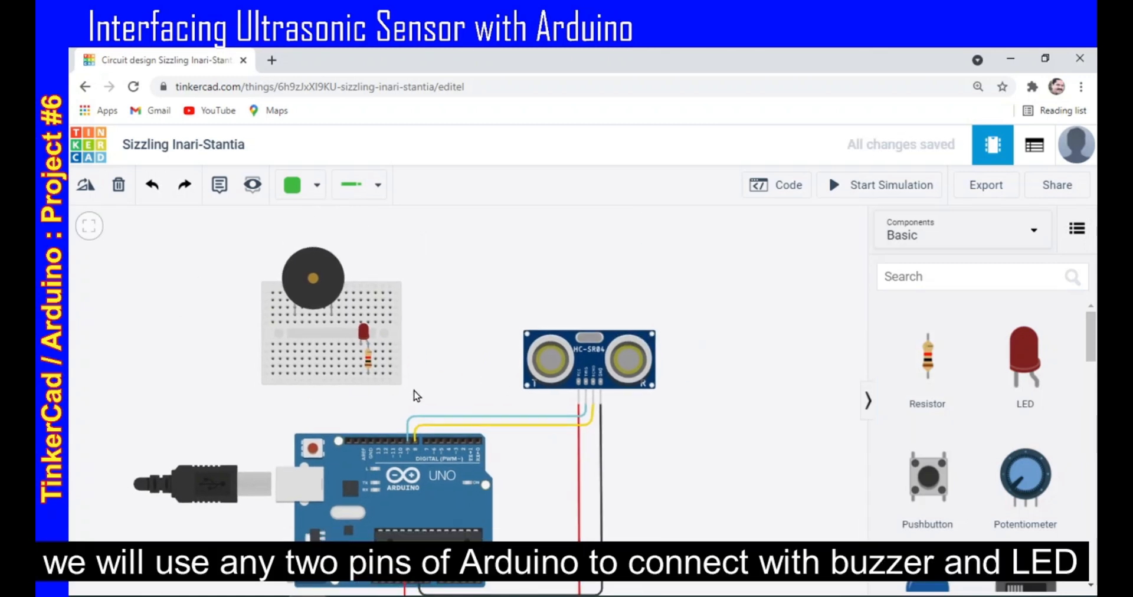
scroll(434, 373, "up", 4)
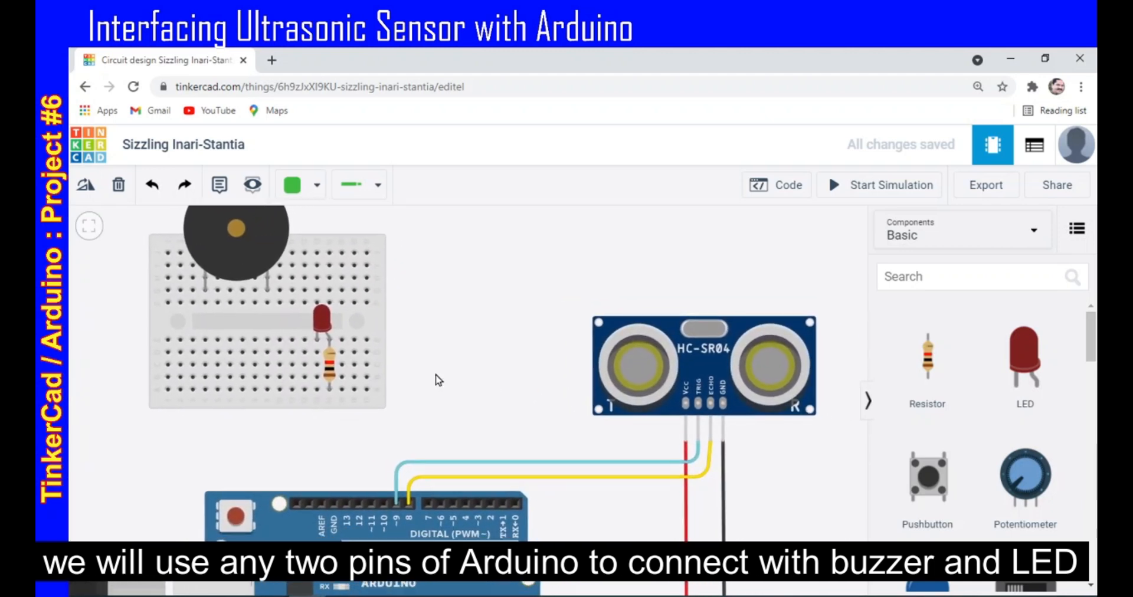
left_click(329, 369)
left_click_drag(333, 384, 321, 386)
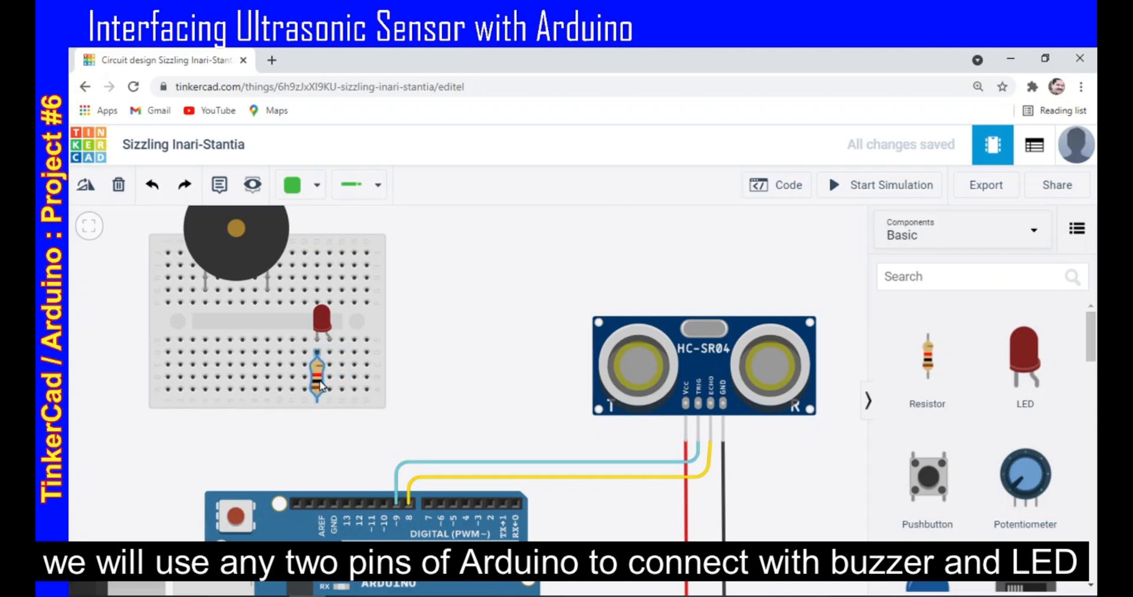
left_click(85, 188)
left_click(85, 187)
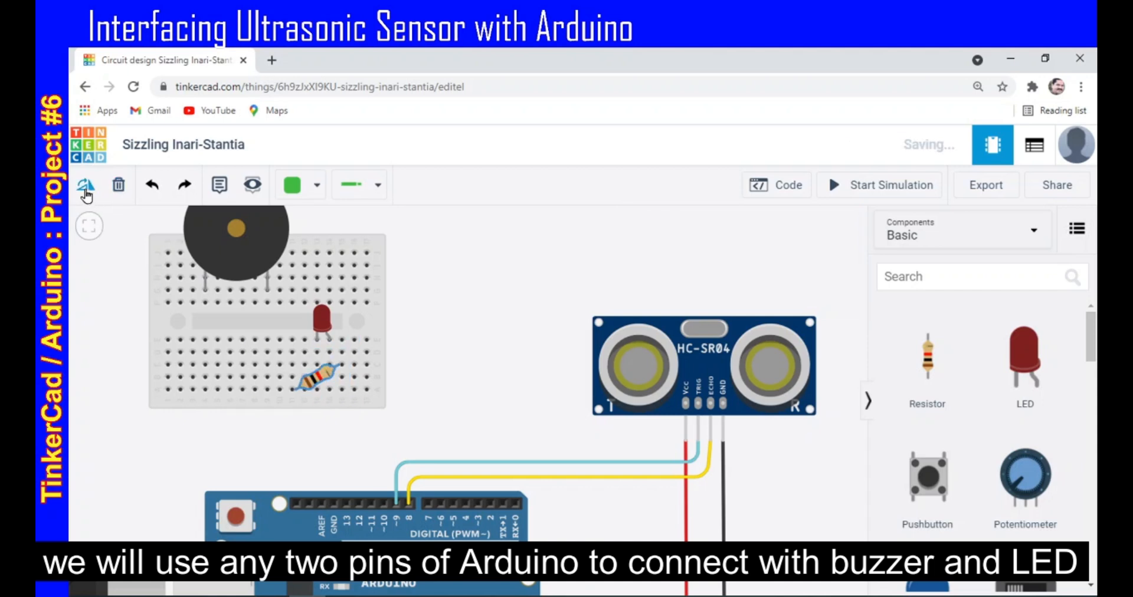
left_click(85, 189)
- Reposition the LED and resistor so the resistor's left end shares the breadboard column of the LED's bent leg
left_click_drag(321, 320, 297, 336)
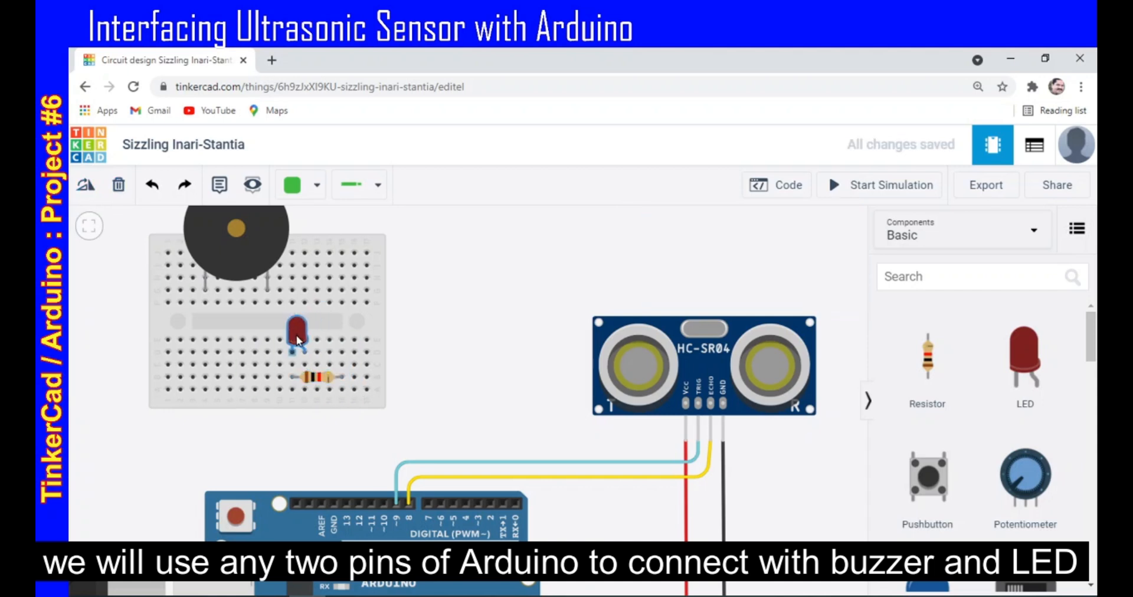
left_click(313, 383)
left_click_drag(313, 384, 329, 381)
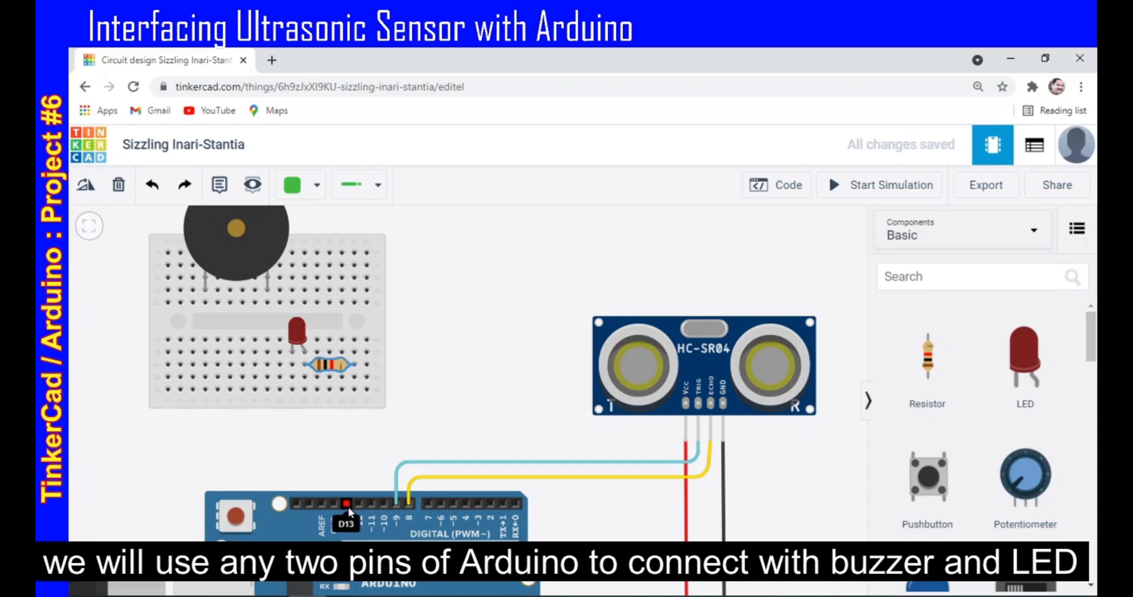
- Wire the Arduino's GND beside pin 13 to the breadboard column of the LED's straight leg and colour the wire black
left_click(332, 502)
left_click(333, 437)
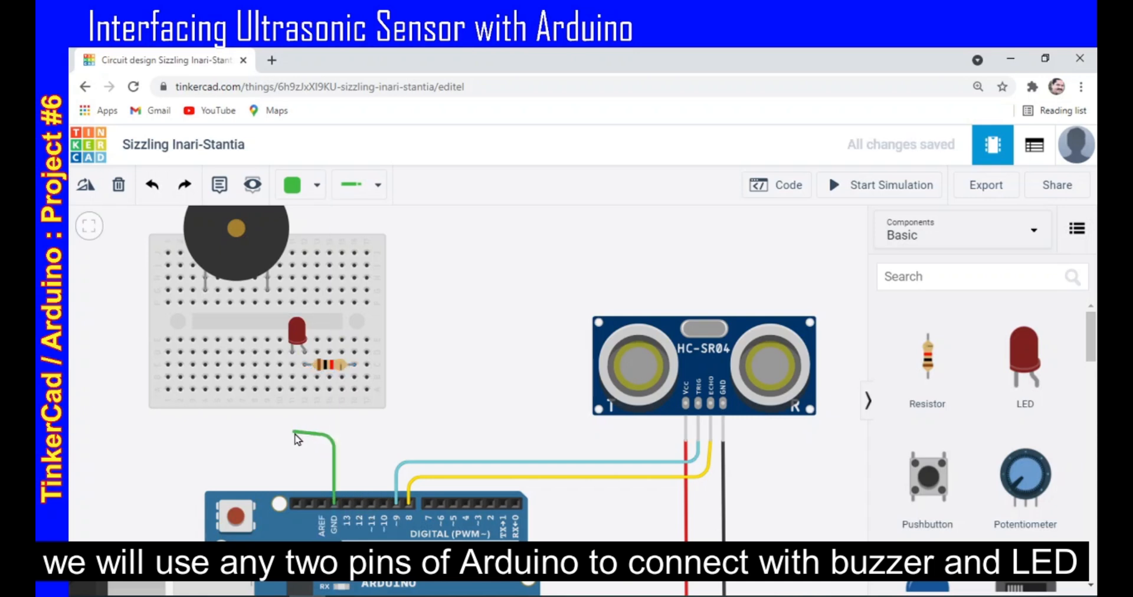
left_click(292, 437)
left_click(292, 378)
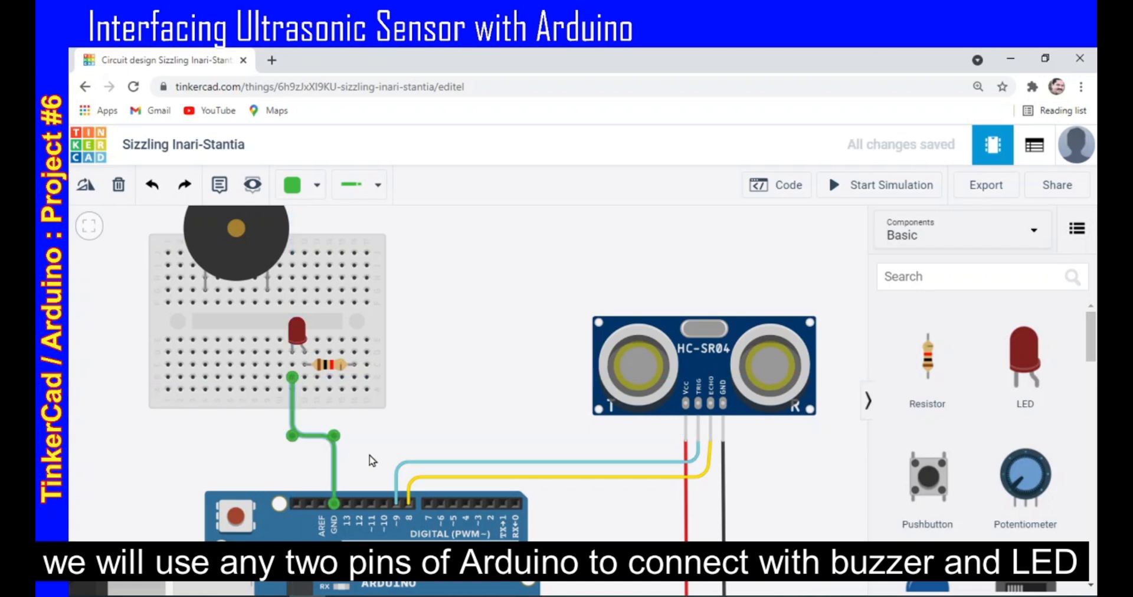
left_click(292, 185)
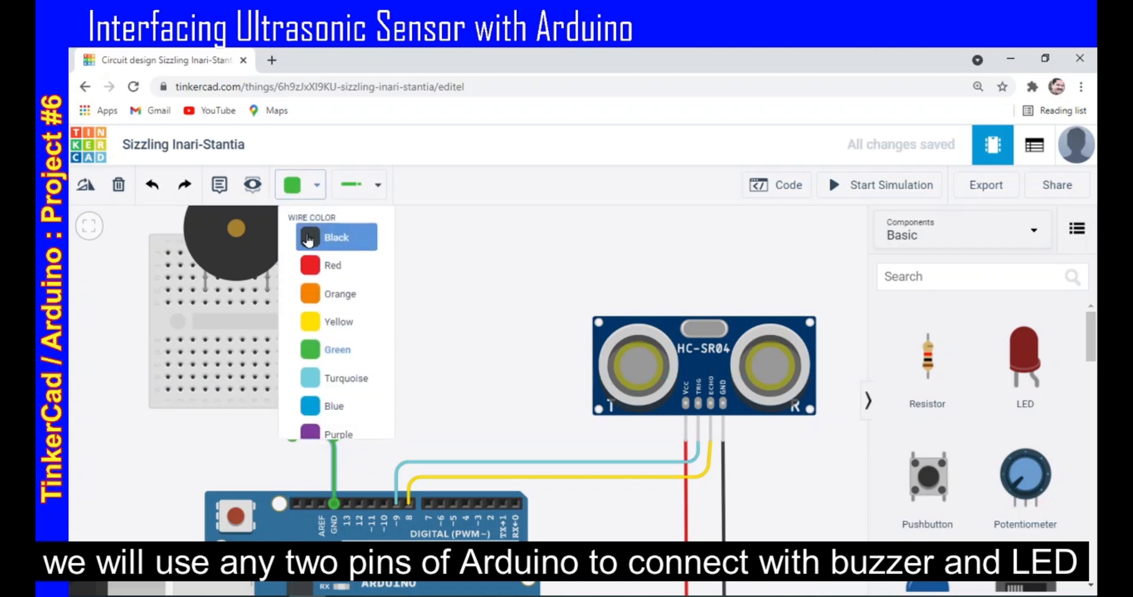
left_click(304, 239)
left_click(404, 428)
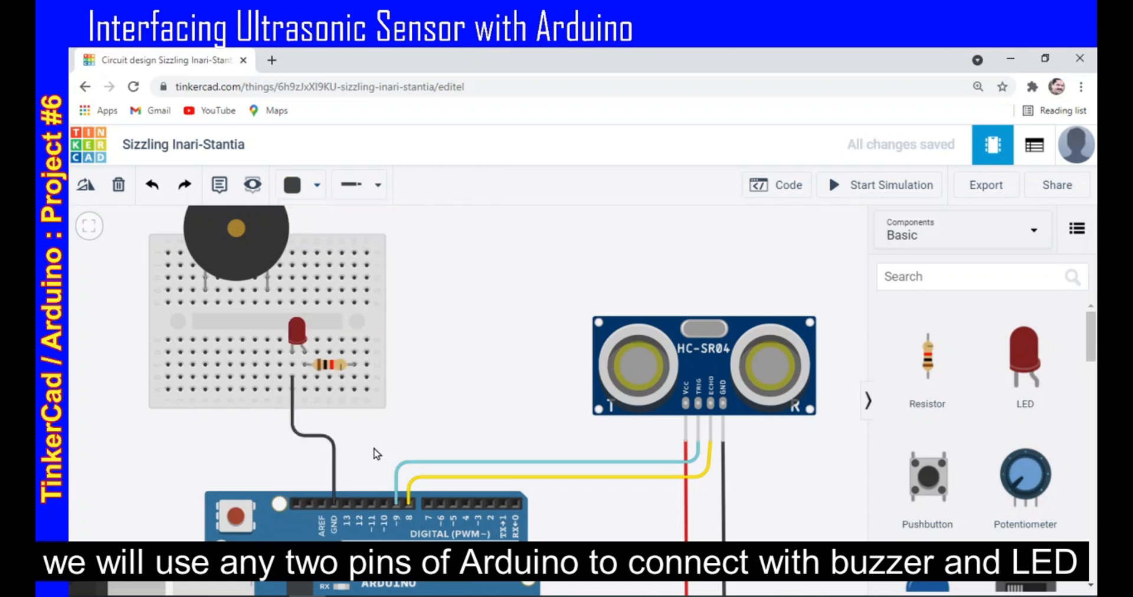
- Wire Arduino pin 10 to the column of the resistor's free end and colour the wire turquoise
left_click(384, 505)
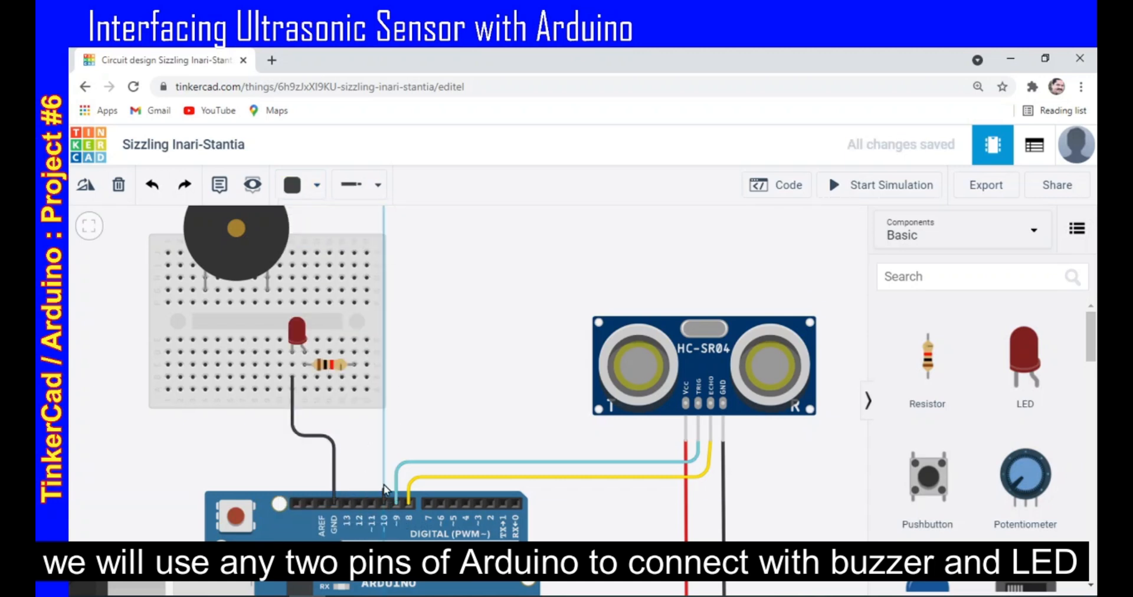
left_click(376, 431)
left_click(351, 423)
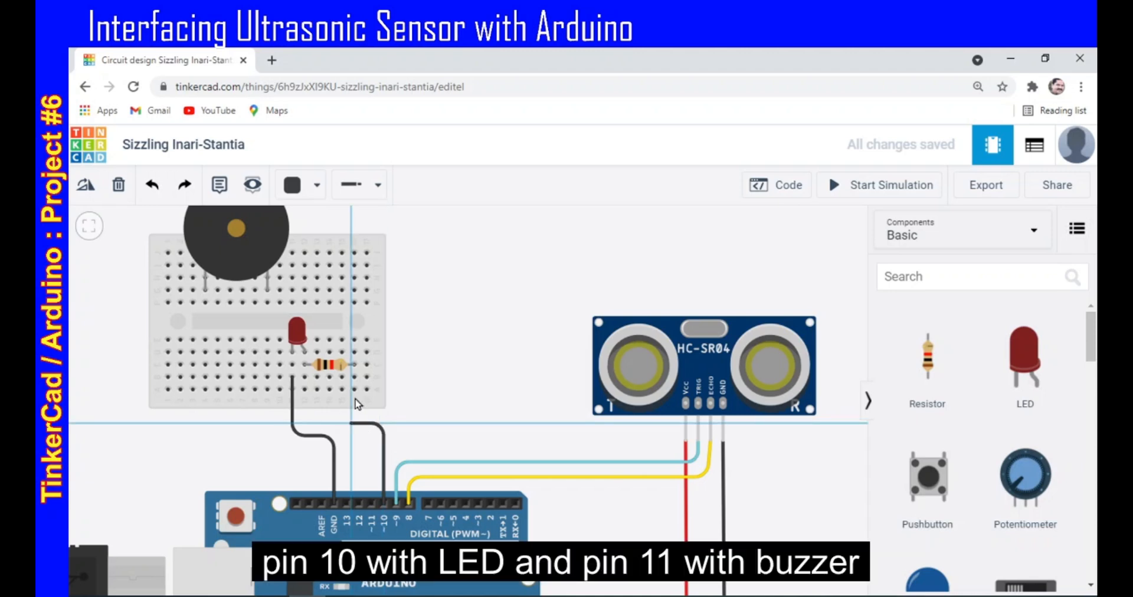
left_click(355, 390)
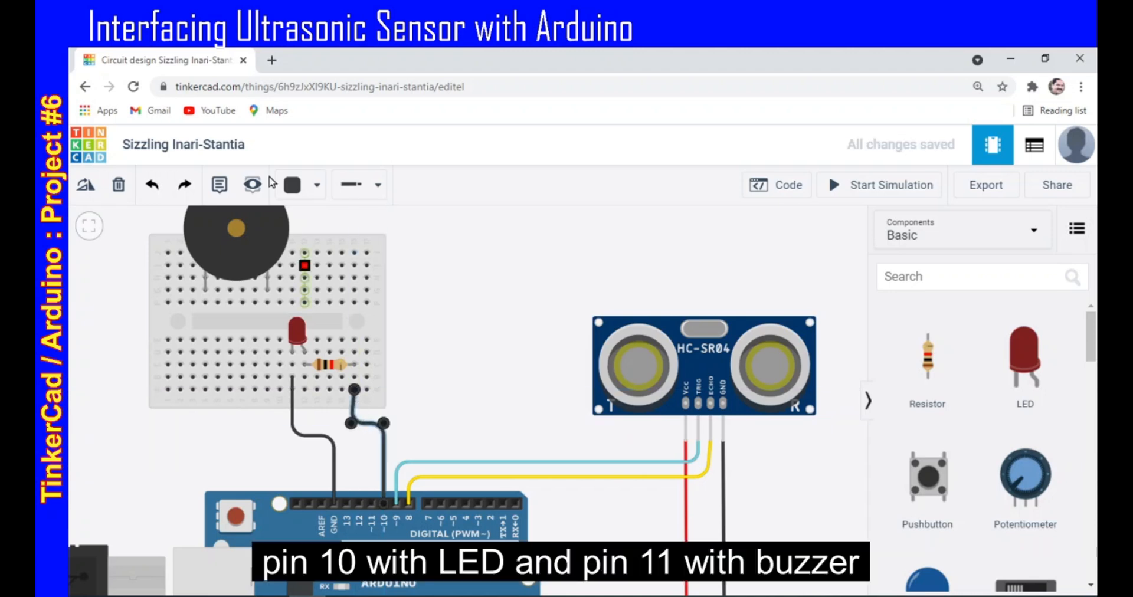
left_click(292, 185)
left_click(322, 379)
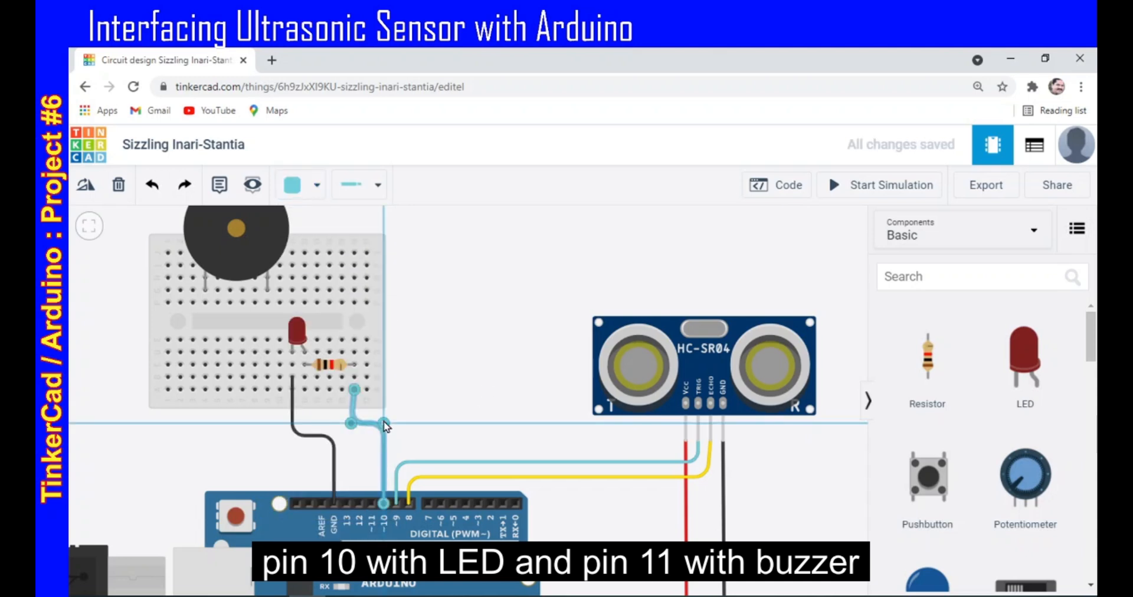
left_click(419, 425)
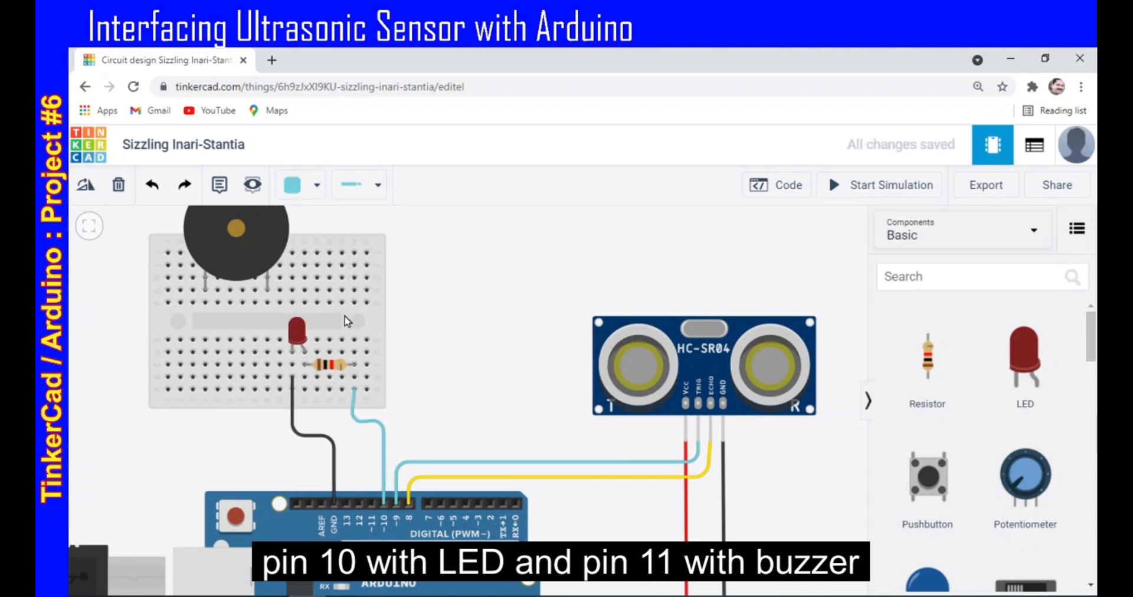
- Move the buzzer's legs into the breadboard's lower half and join its right leg to the LED's ground column with a black wire
left_click_drag(247, 252, 229, 314)
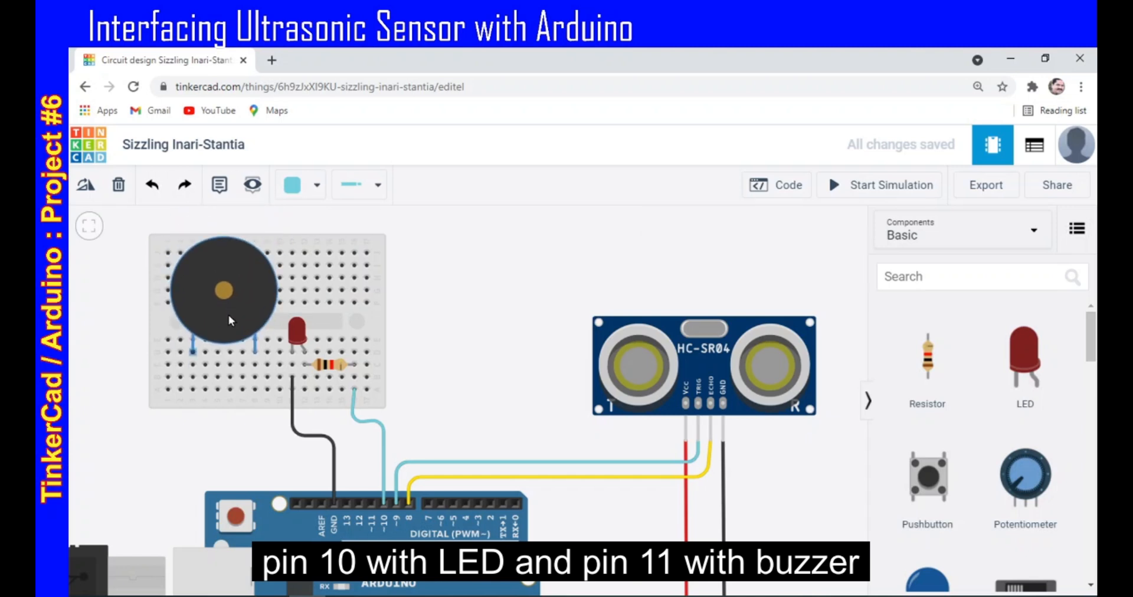
left_click(253, 365)
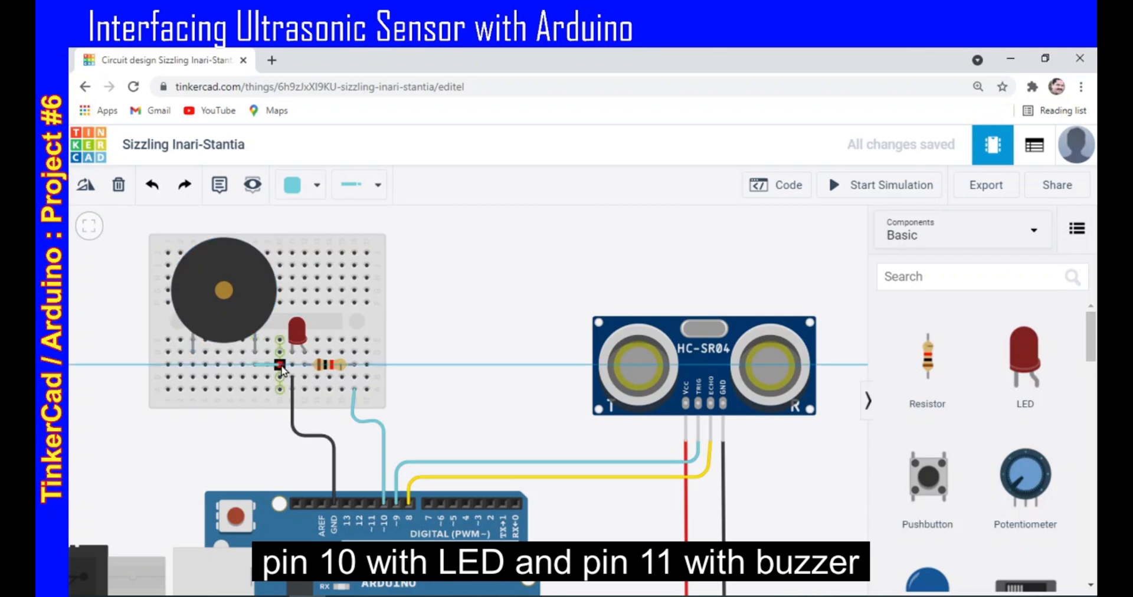
left_click(292, 365)
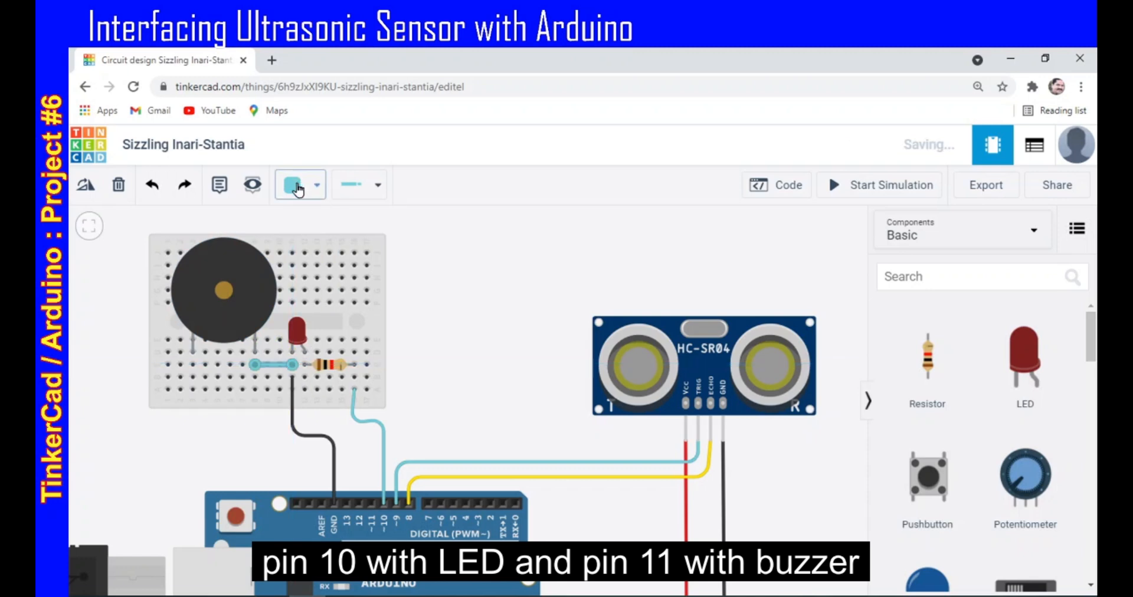
left_click(293, 185)
left_click(313, 227)
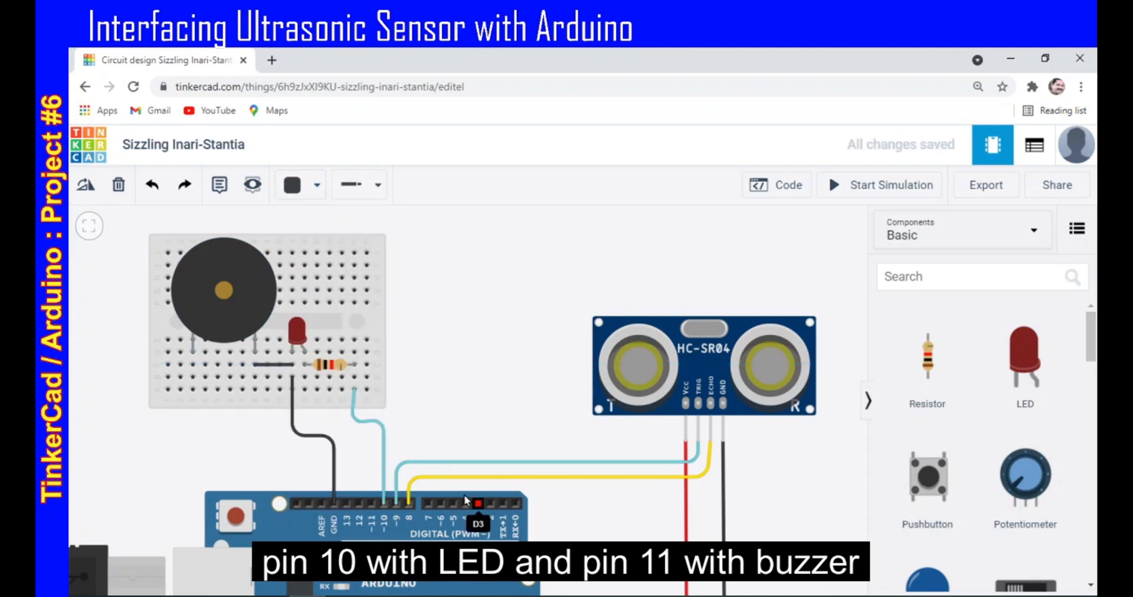
- Wire Arduino pin 11 to the breadboard column of the buzzer's left leg and colour the wire blue
left_click(371, 503)
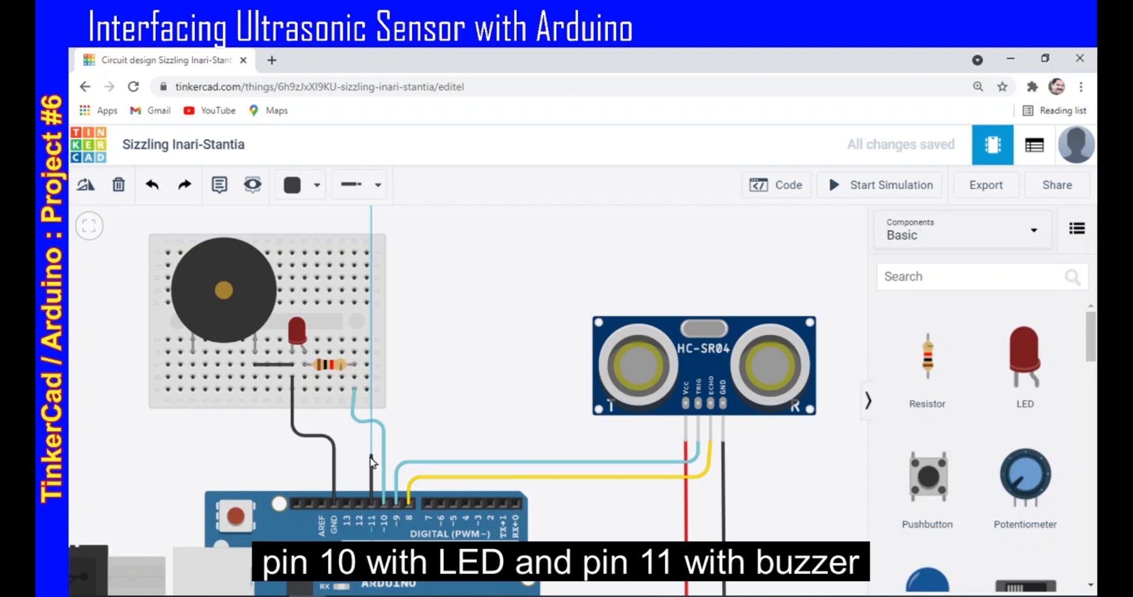
left_click(372, 455)
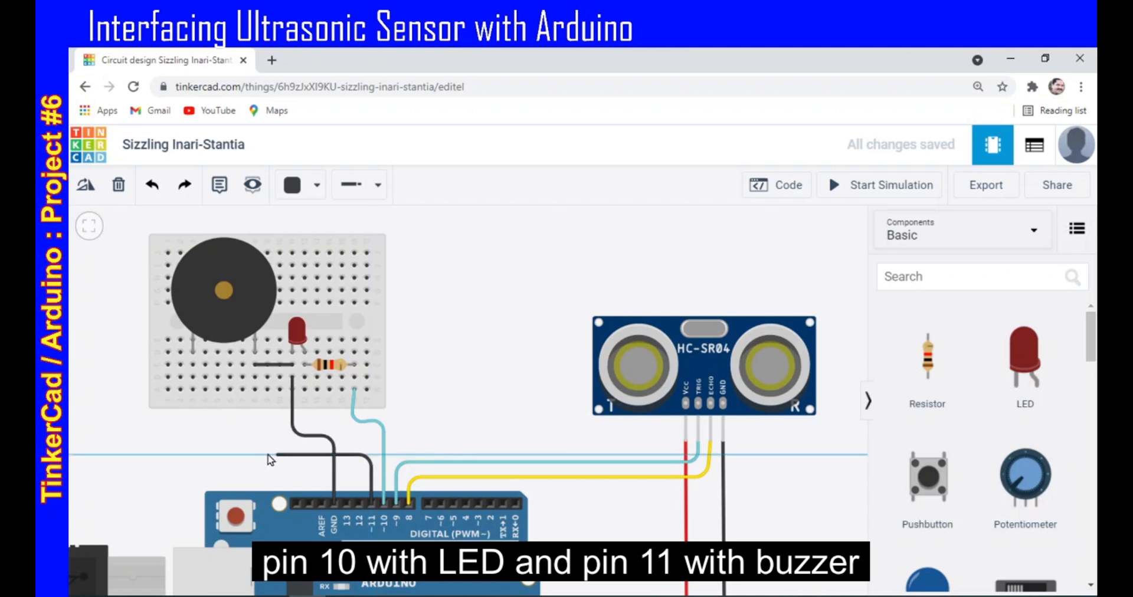
left_click(192, 455)
left_click(192, 390)
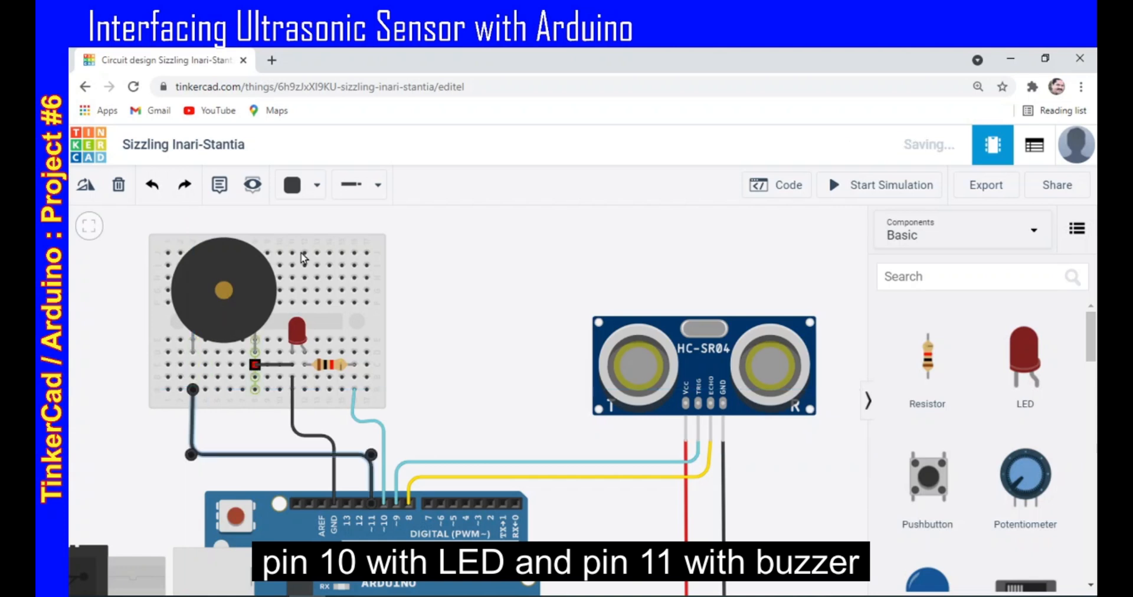
left_click(292, 192)
left_click(326, 406)
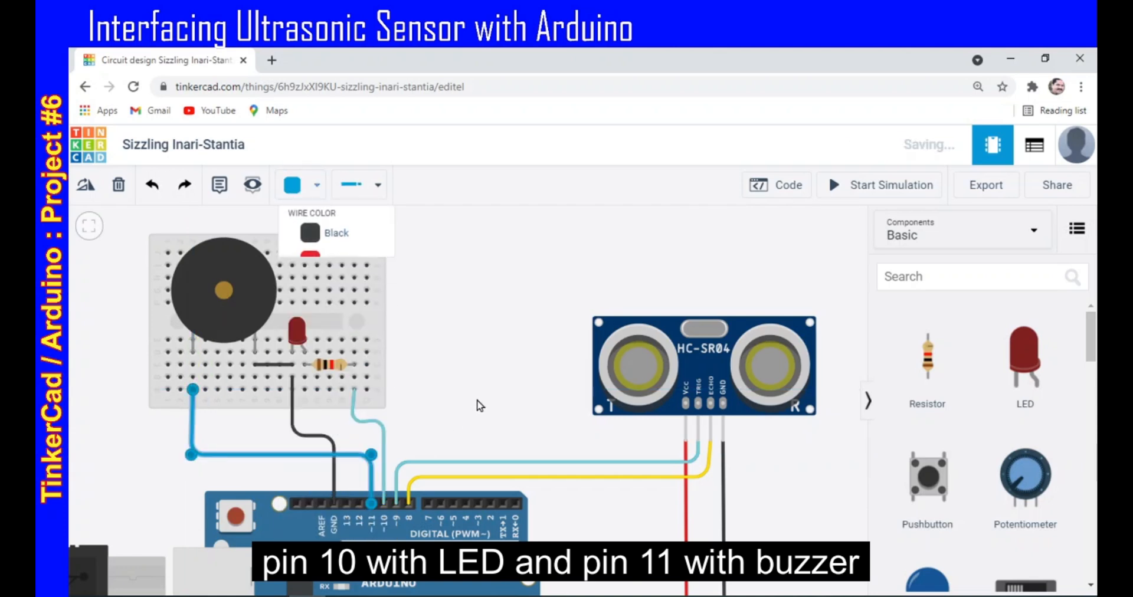
left_click(484, 401)
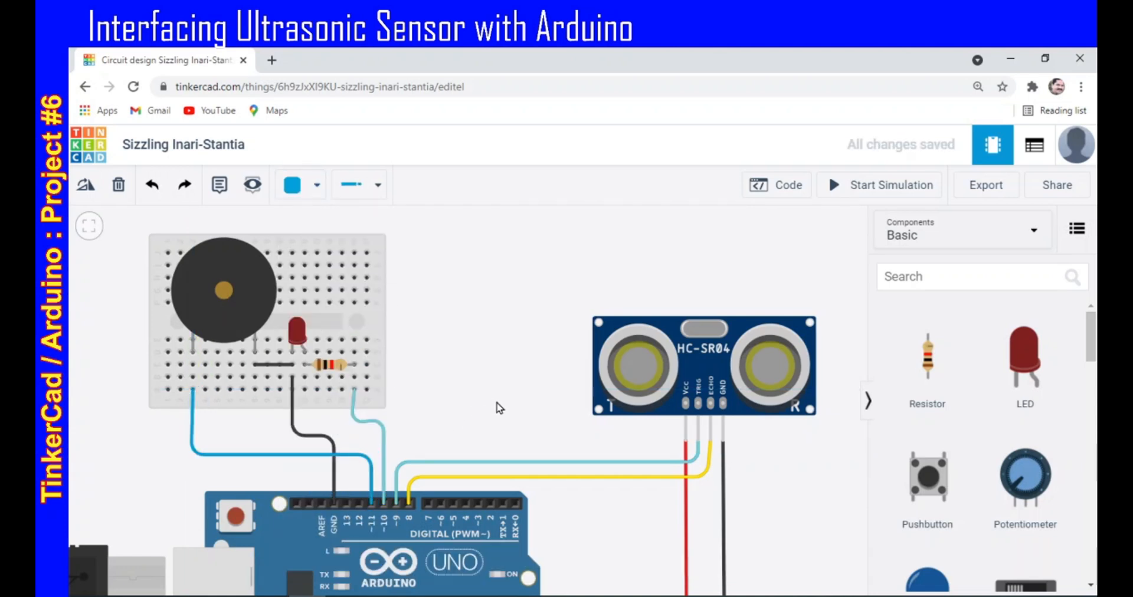
- Straighten the bend in the turquoise pin 10 wire just below the breadboard
left_click(369, 421)
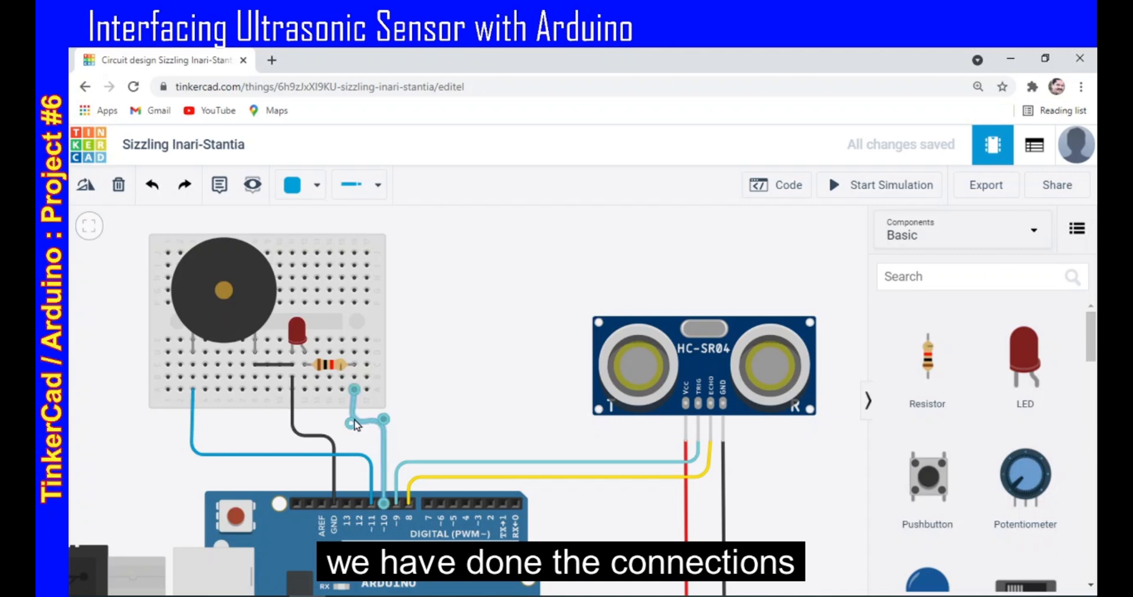
left_click_drag(356, 425, 354, 415)
left_click(472, 413)
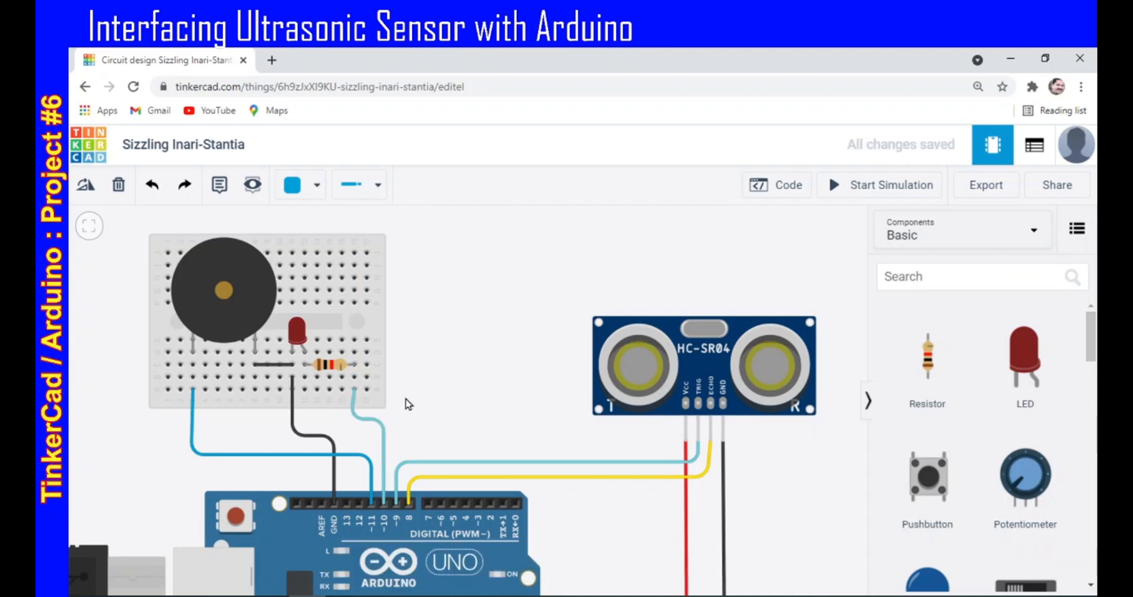
- Open the circuit's code editor and switch it to Blocks-only mode
scroll(443, 397, "down", 2)
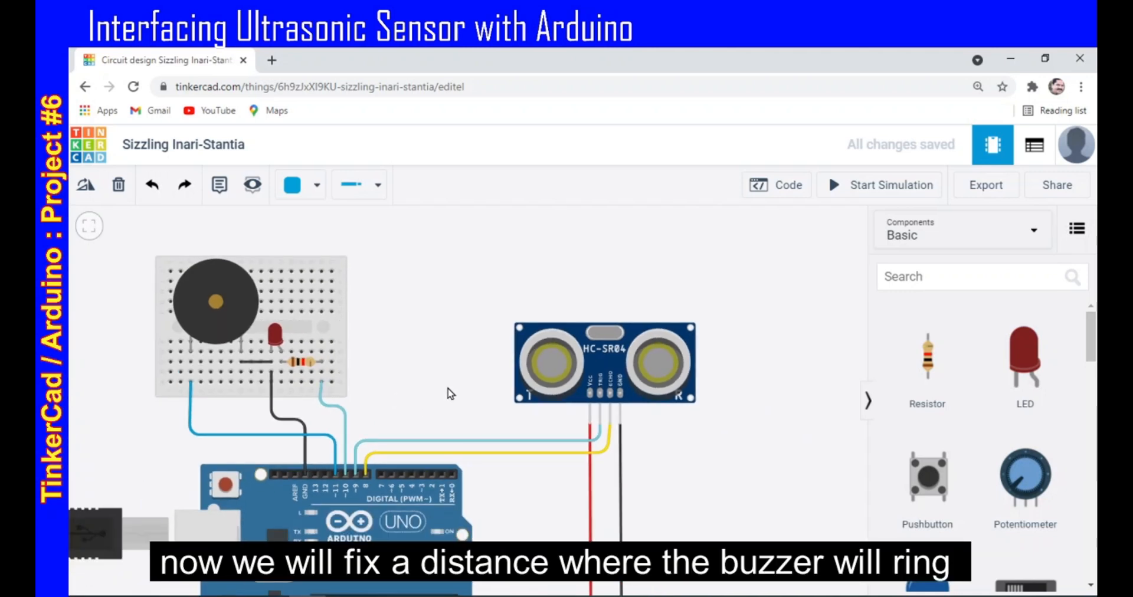
scroll(450, 394, "down", 2)
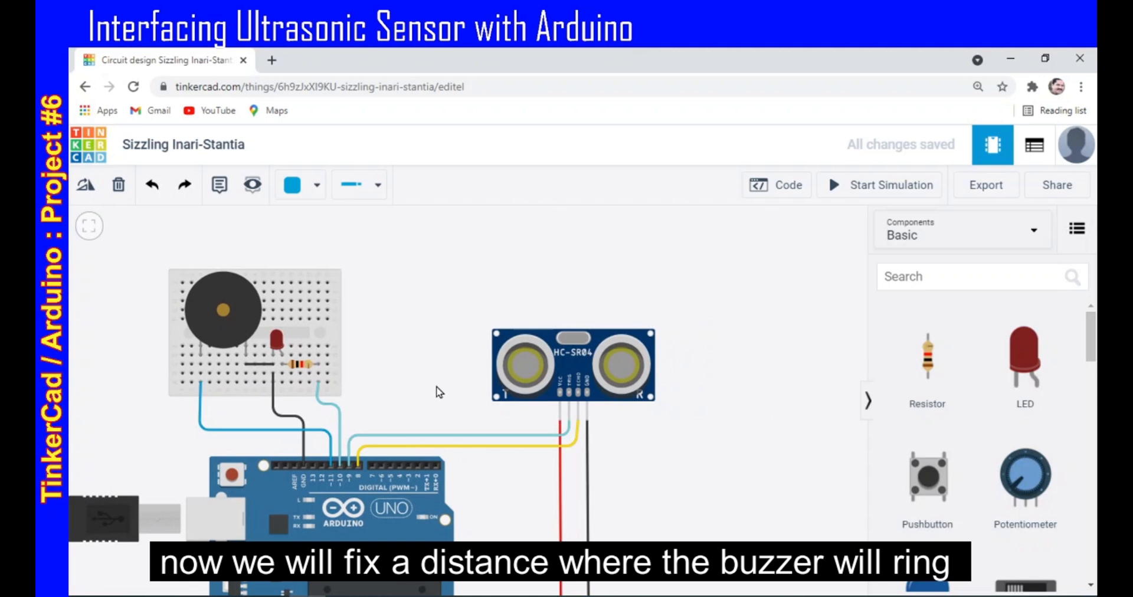
left_click_drag(438, 392, 377, 416)
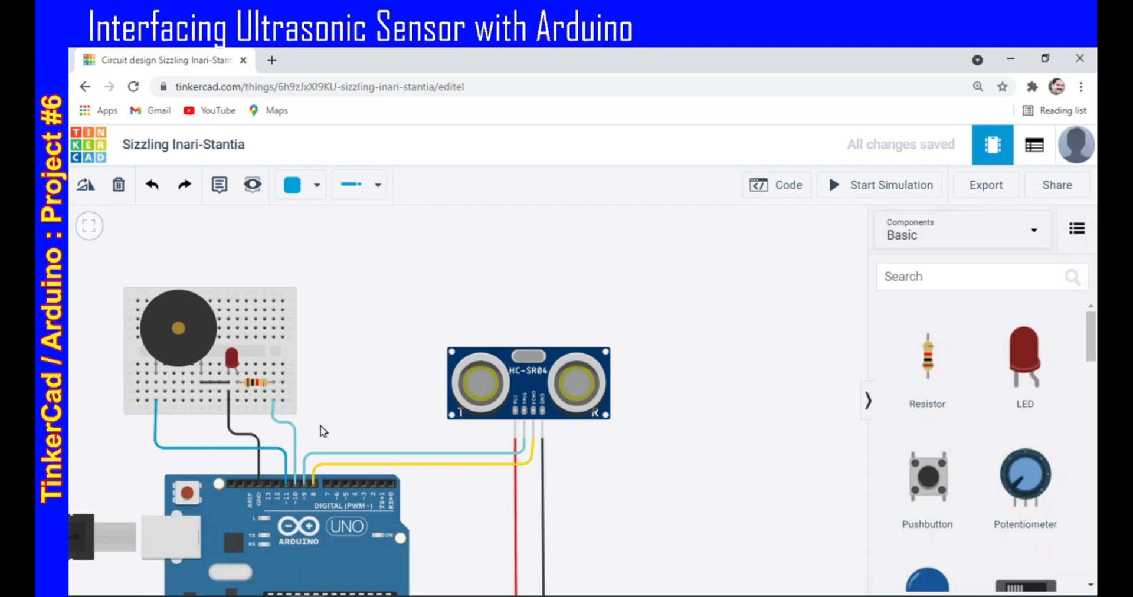
left_click_drag(716, 401, 688, 397)
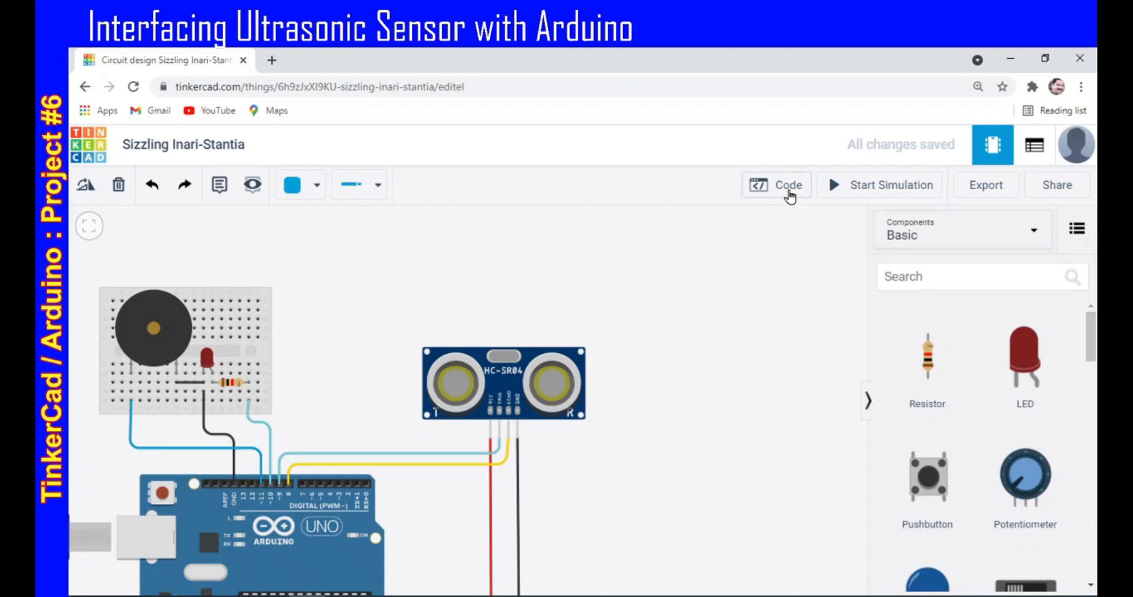
left_click(790, 196)
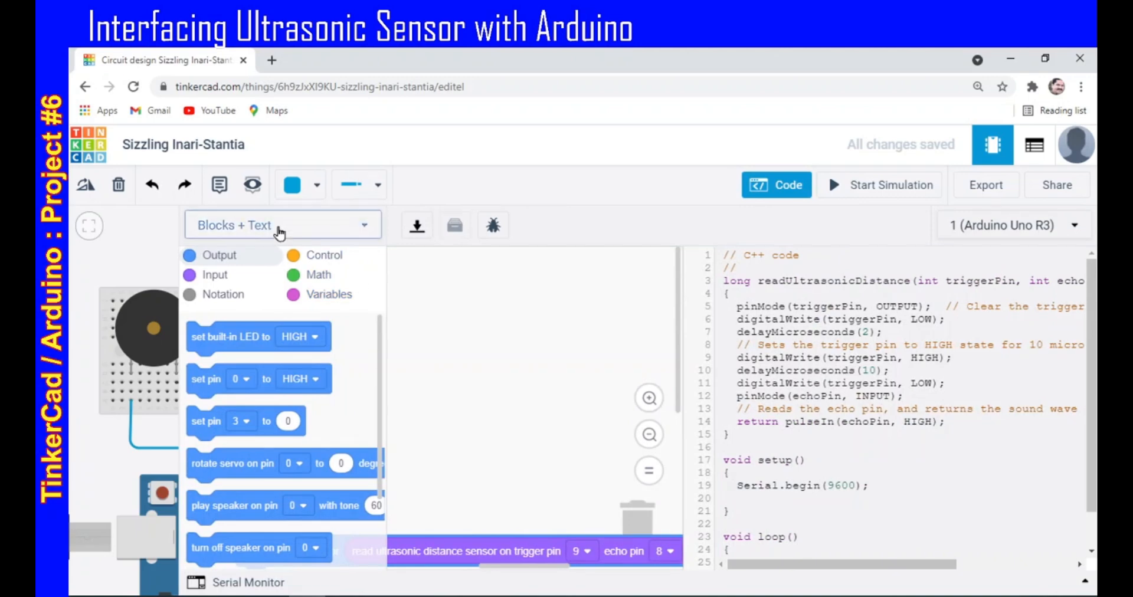
left_click(302, 239)
left_click(296, 261)
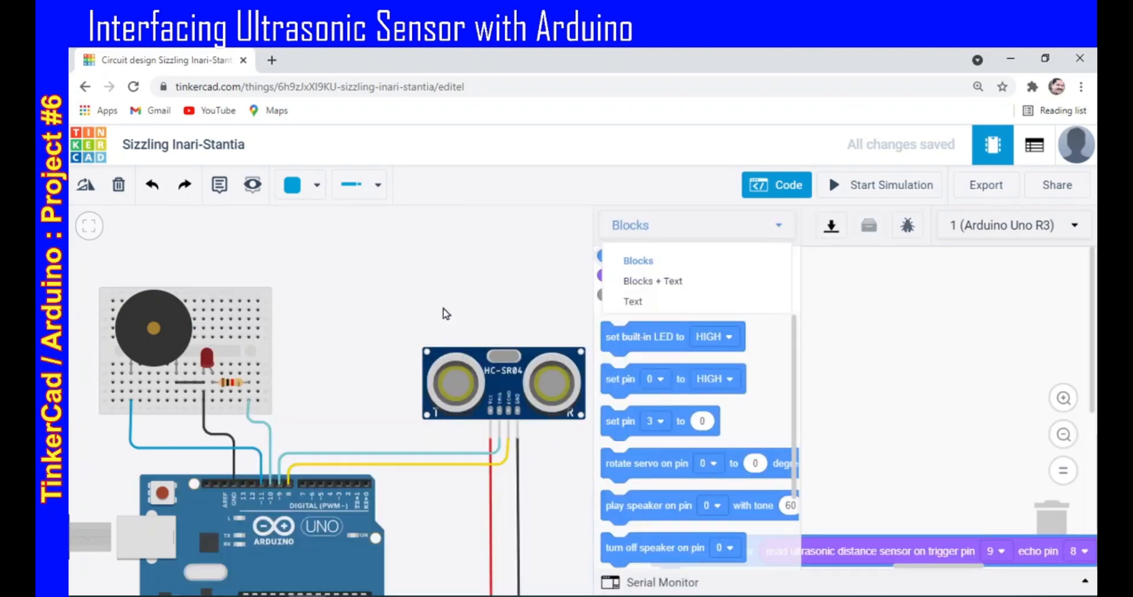
- Pull the ultrasonic distance sensor block out of the print to serial monitor block and delete the print block
left_click_drag(855, 552, 893, 428)
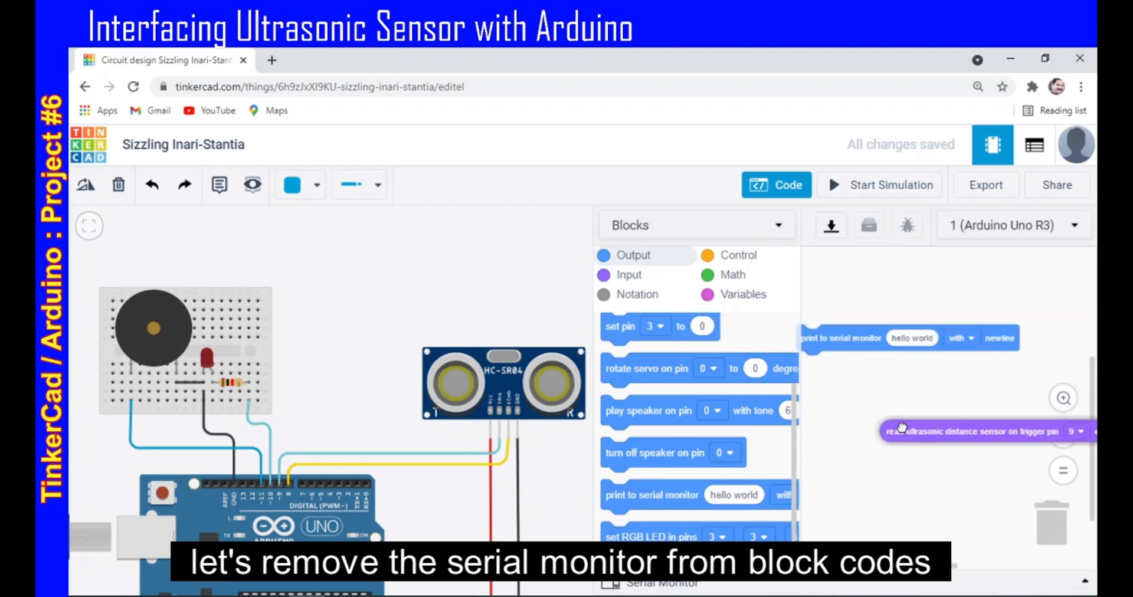
left_click_drag(843, 338, 1052, 522)
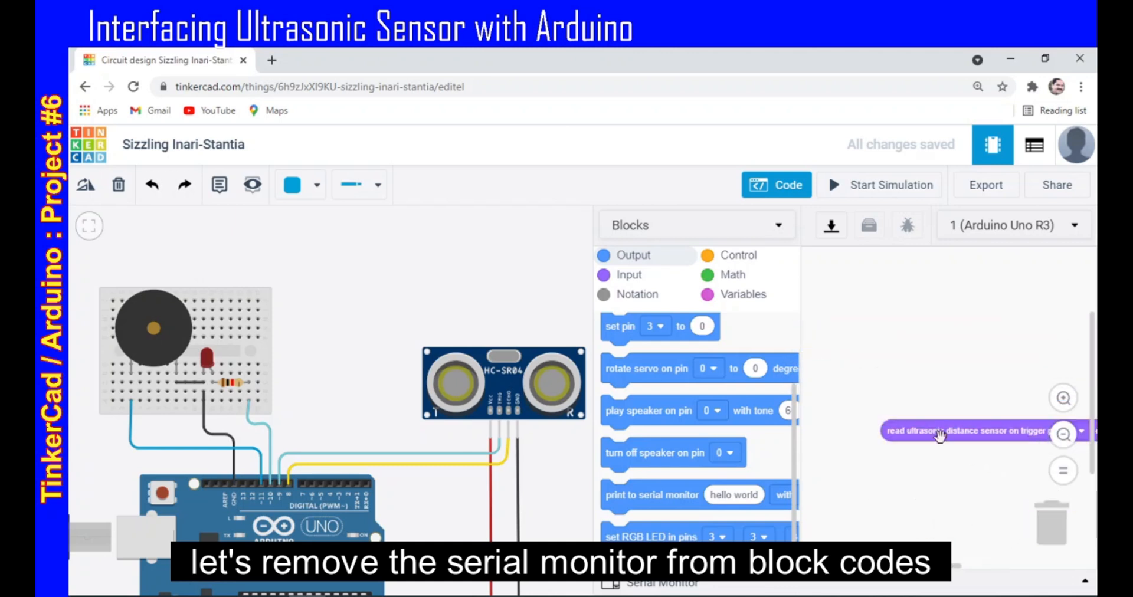
left_click_drag(903, 425, 870, 395)
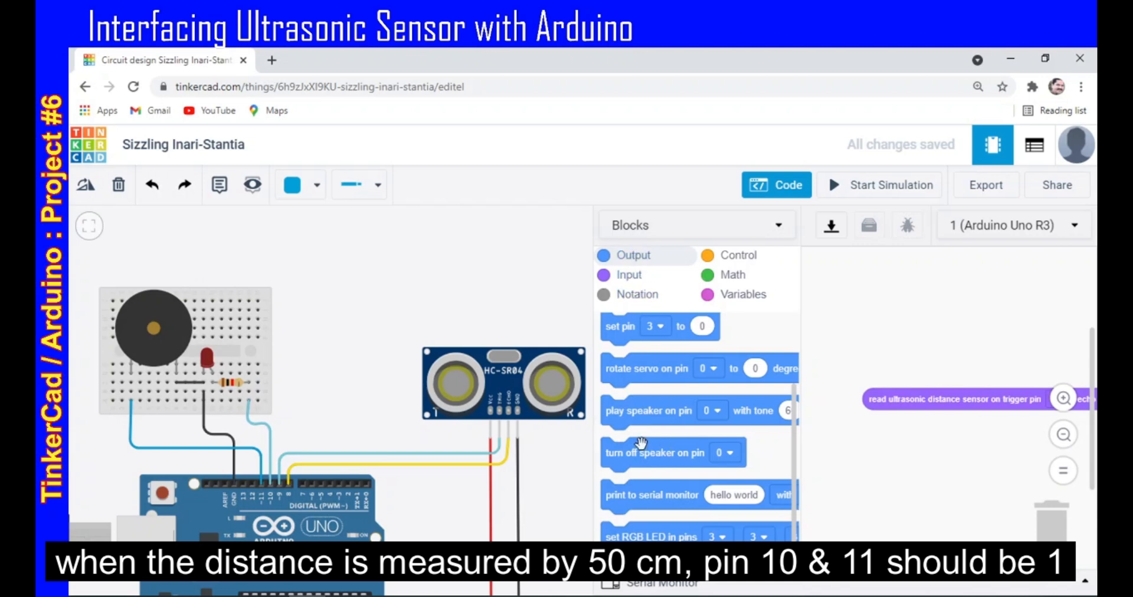
- Add an if-then-else block to the program and move the loose ultrasonic distance sensor block above it
scroll(649, 366, "up", 3)
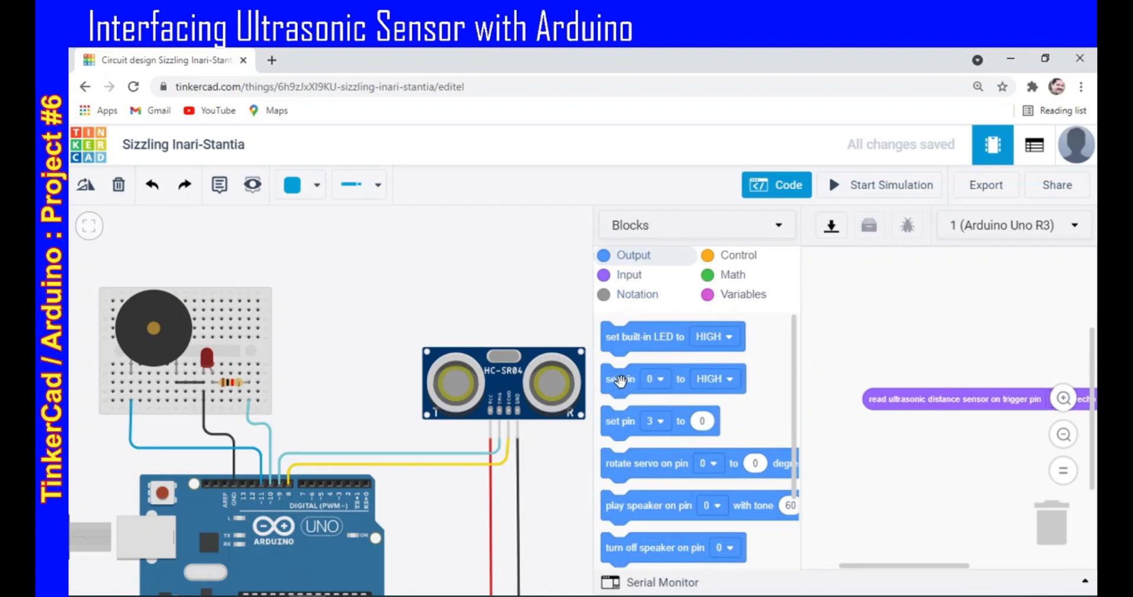
left_click_drag(620, 381, 649, 383)
left_click(724, 258)
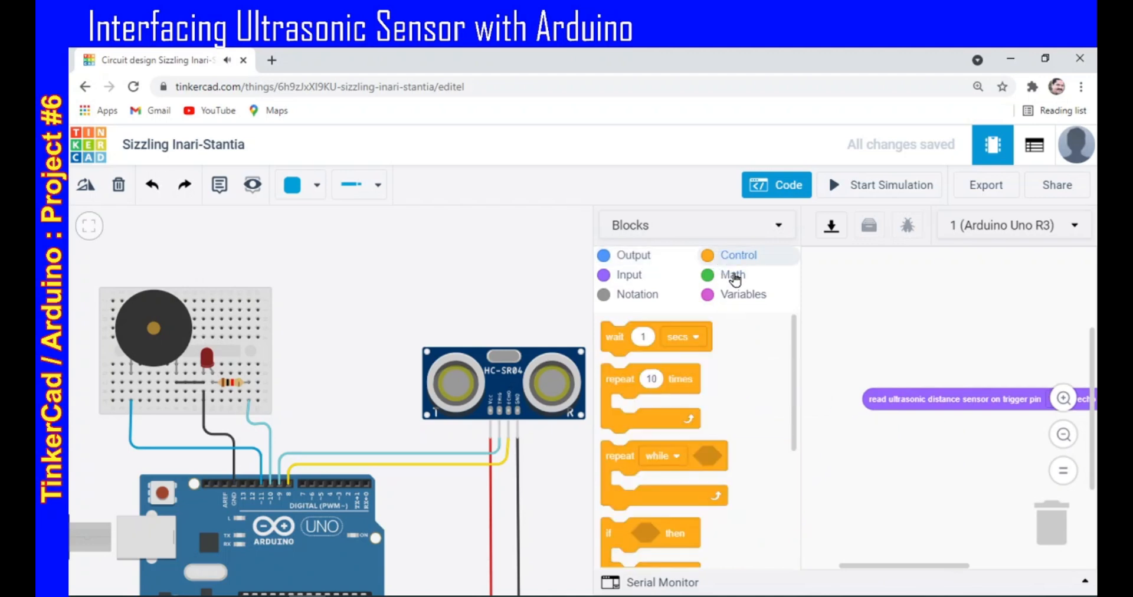
scroll(746, 470, "down", 3)
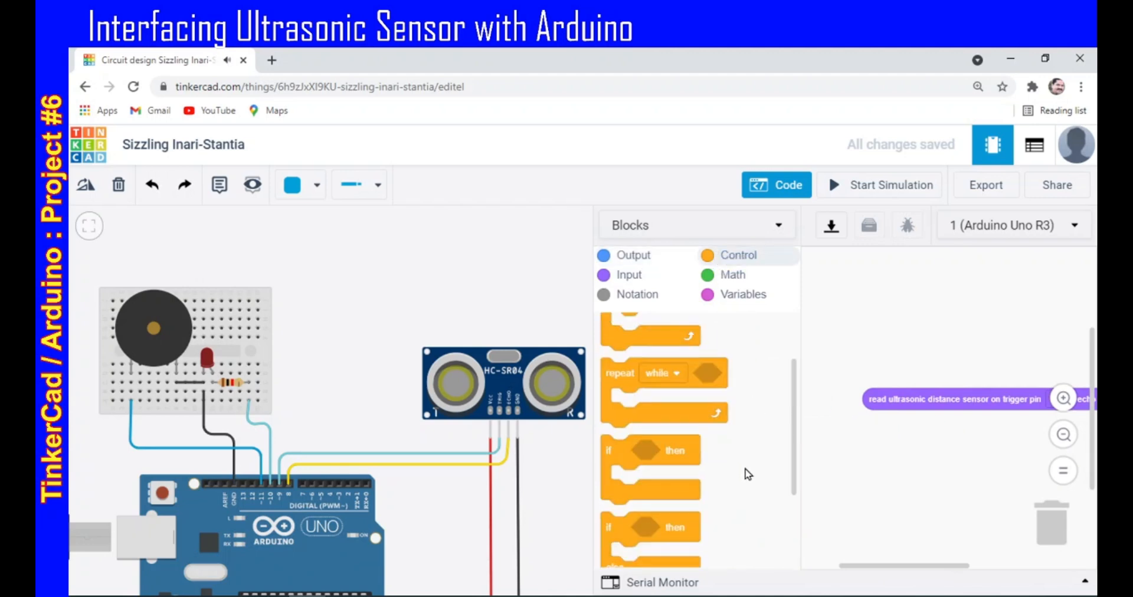
left_click_drag(624, 446, 860, 440)
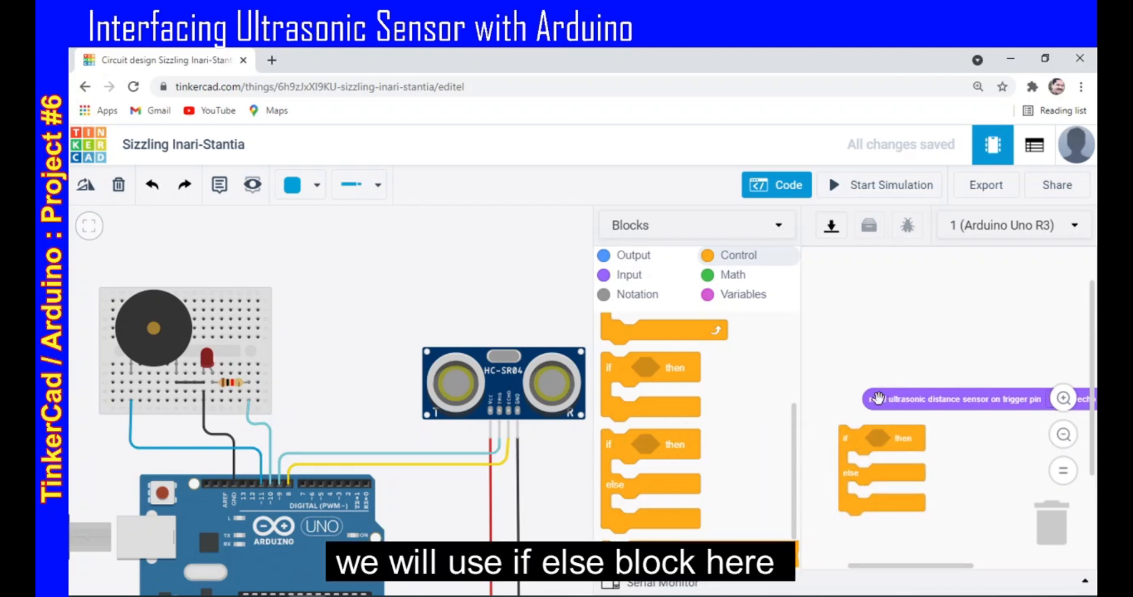
left_click_drag(878, 399, 876, 331)
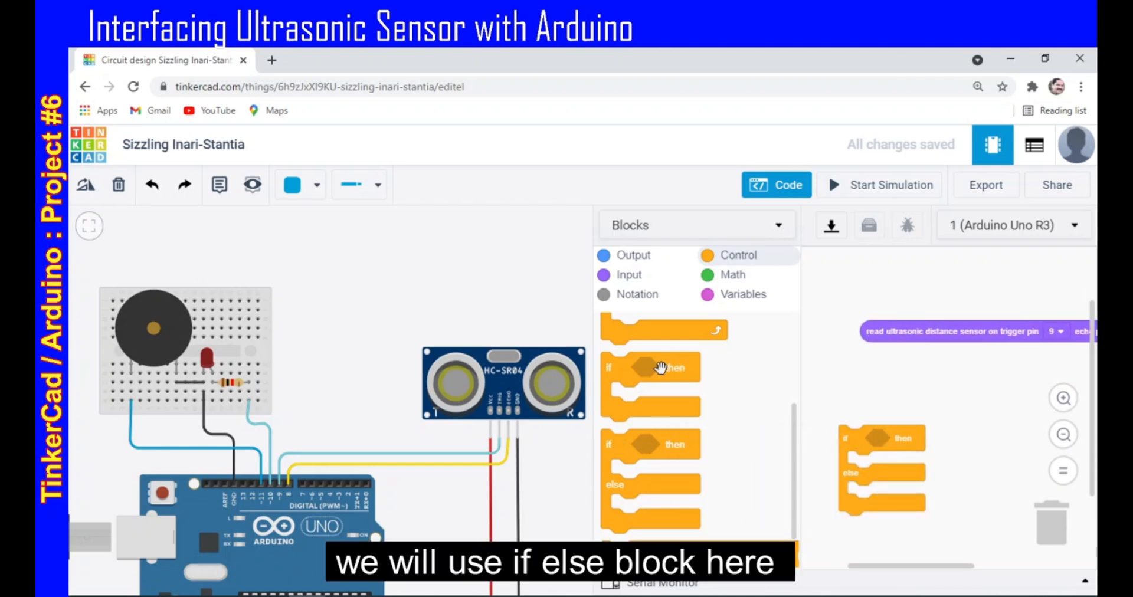
- Build the if condition with a less-than comparison: ultrasonic sensor reading in cm < 50
left_click(733, 278)
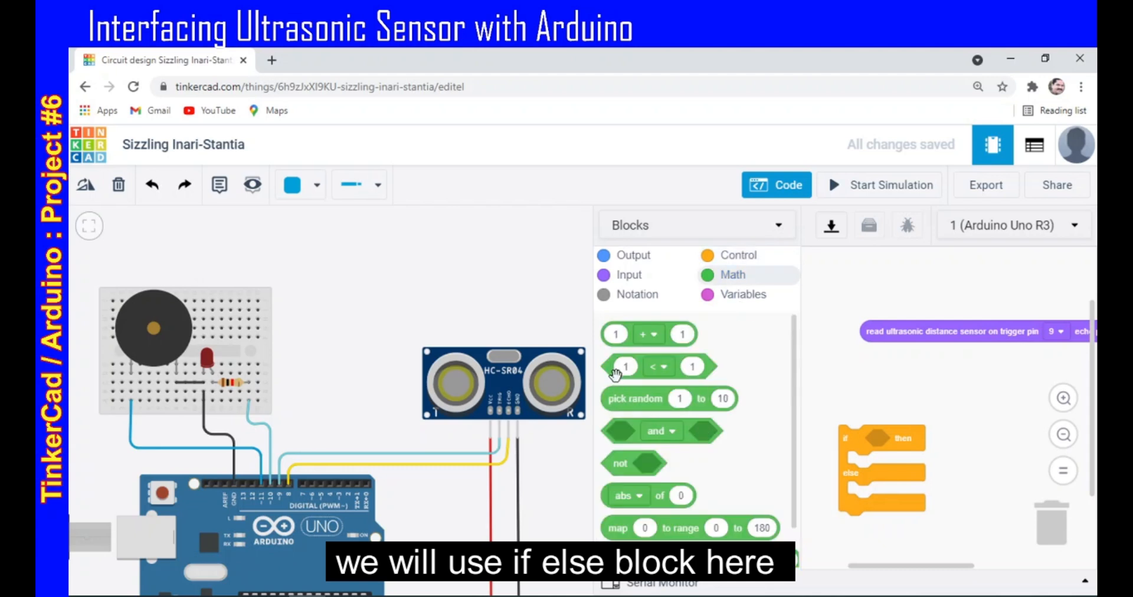
left_click_drag(614, 371, 880, 443)
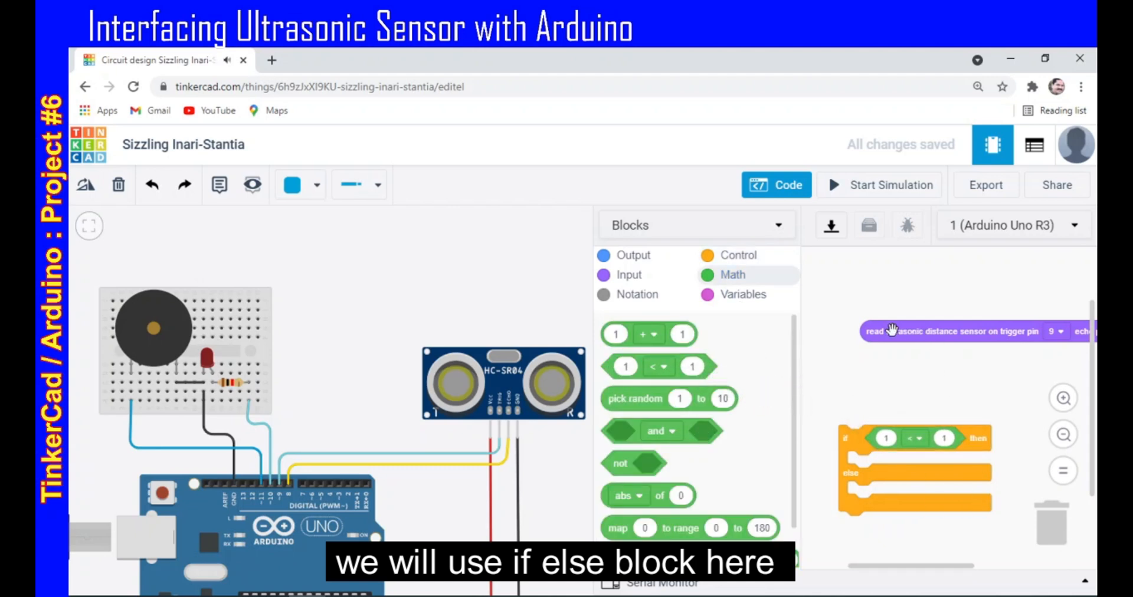
left_click_drag(874, 334, 893, 441)
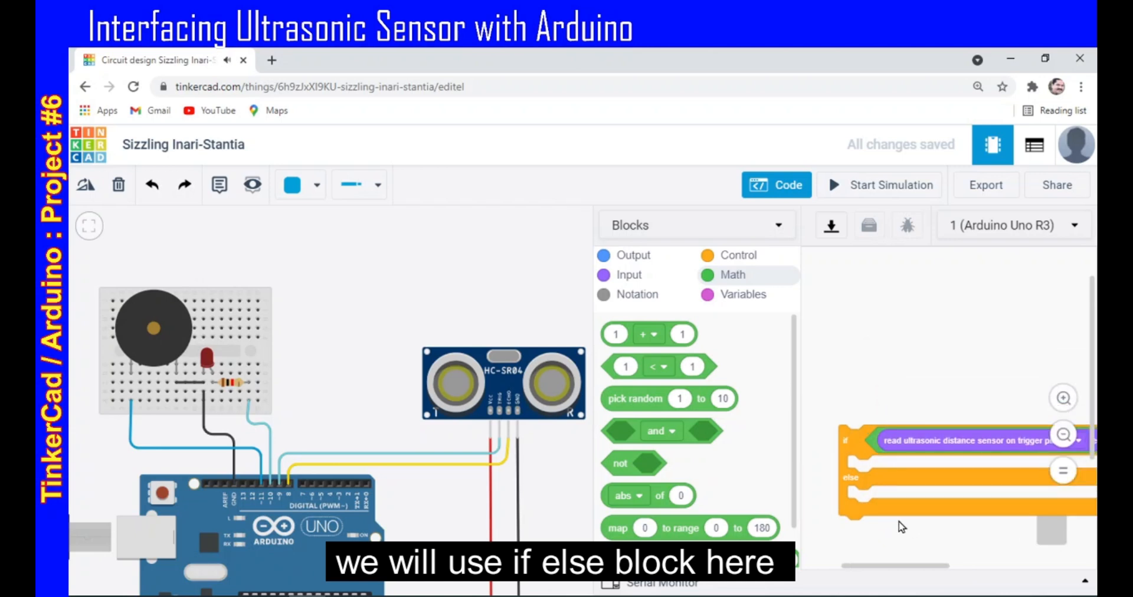
scroll(902, 527, "right", 5)
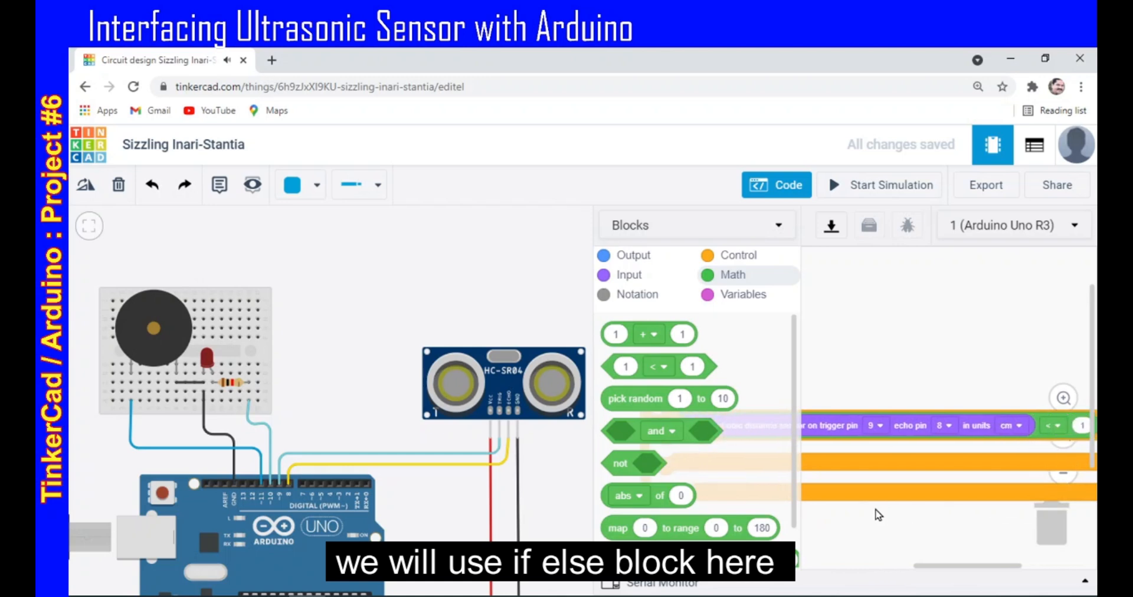
scroll(886, 512, "right", 3)
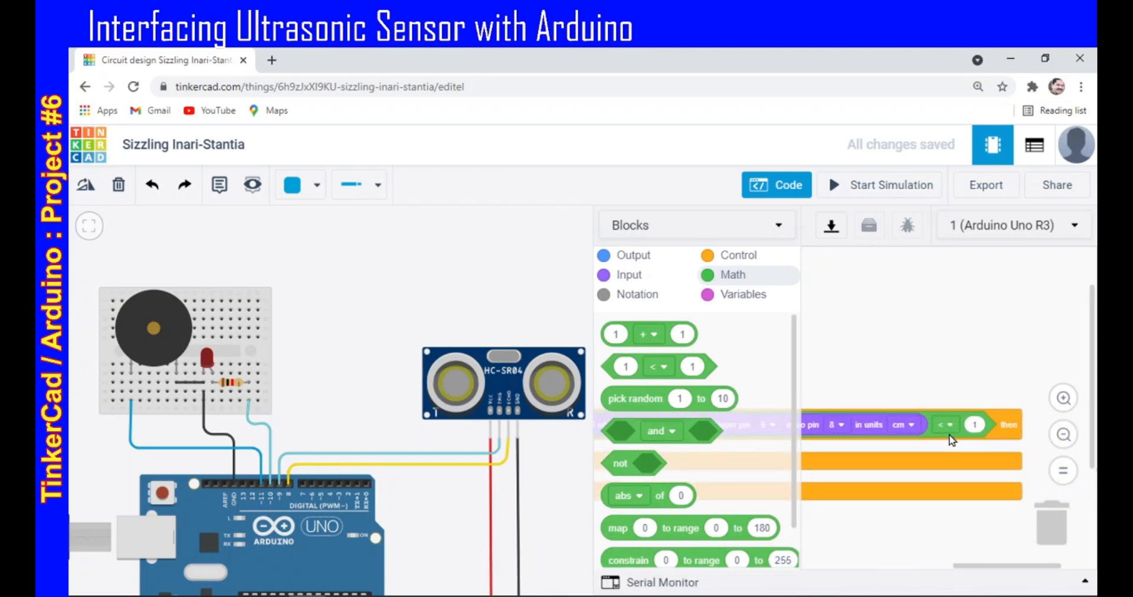
left_click(975, 423)
type("50")
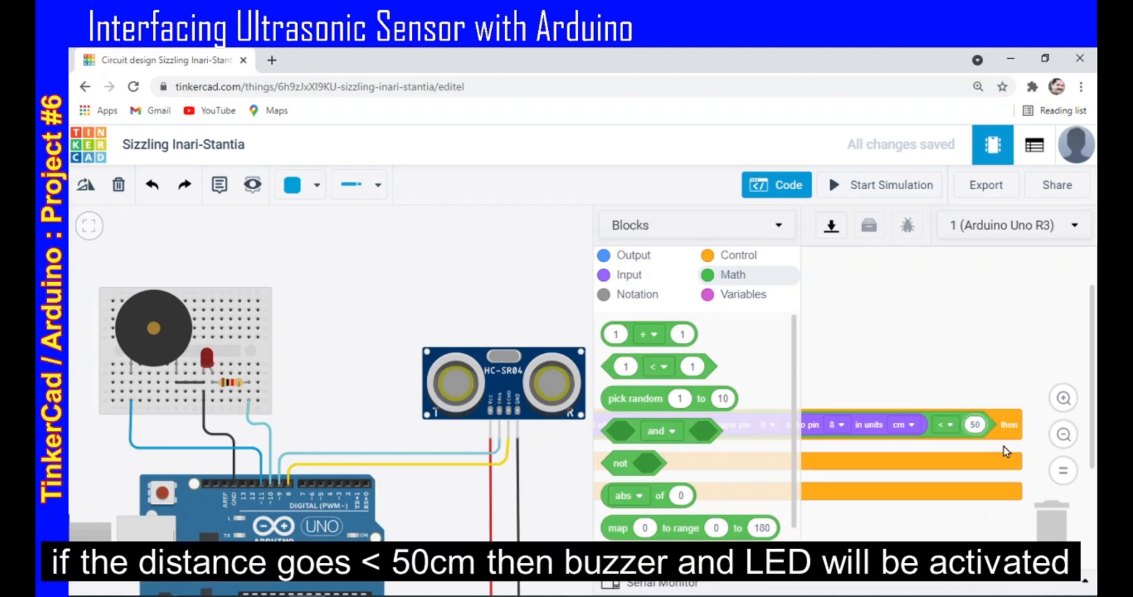
- Add a set pin block to the if branch that sets pin 10 to HIGH
left_click_drag(846, 460, 1061, 418)
left_click_drag(869, 419, 963, 421)
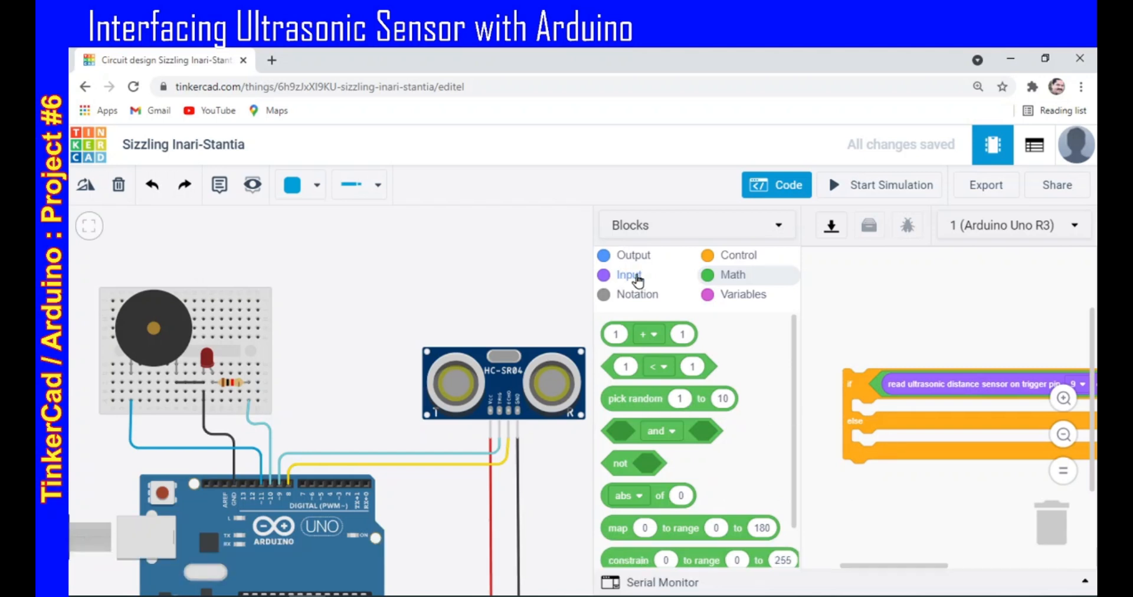
left_click(638, 276)
left_click(633, 256)
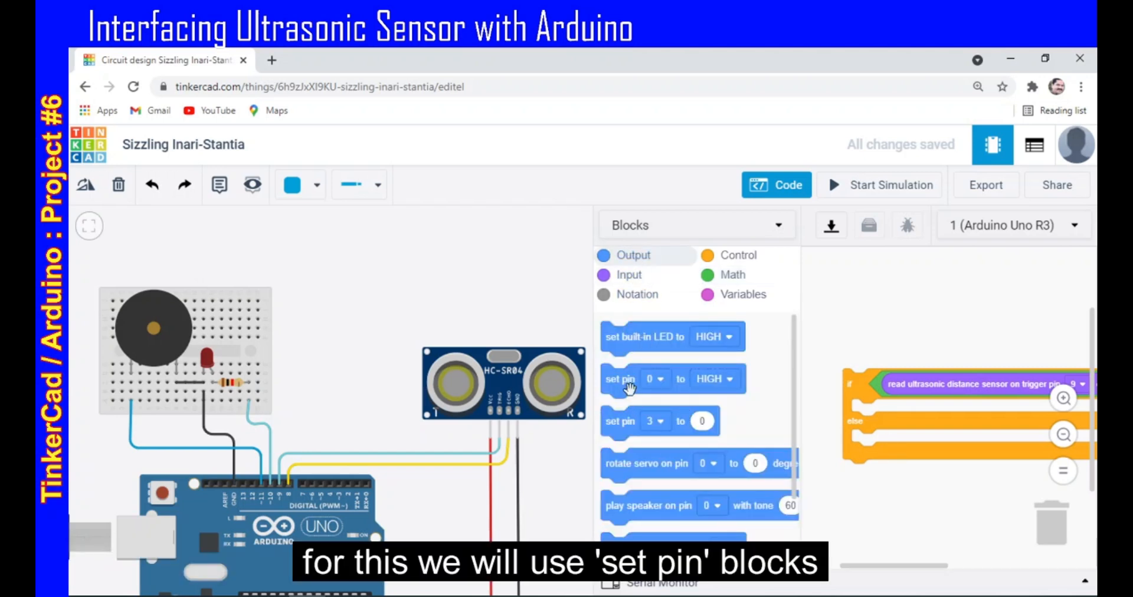
left_click_drag(629, 387, 867, 420)
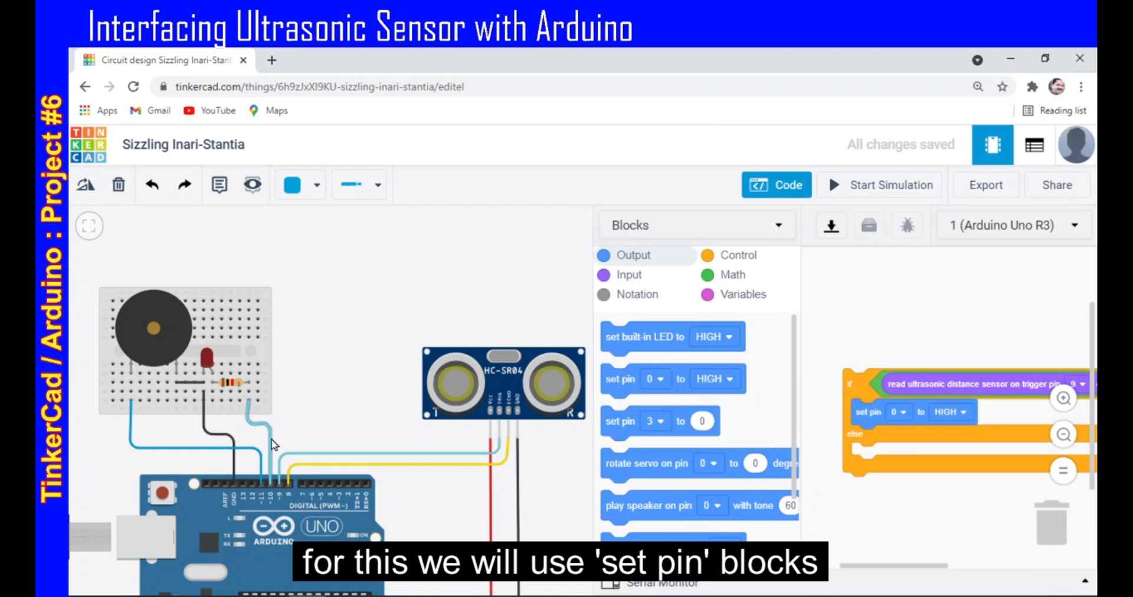
left_click(901, 420)
left_click(906, 510)
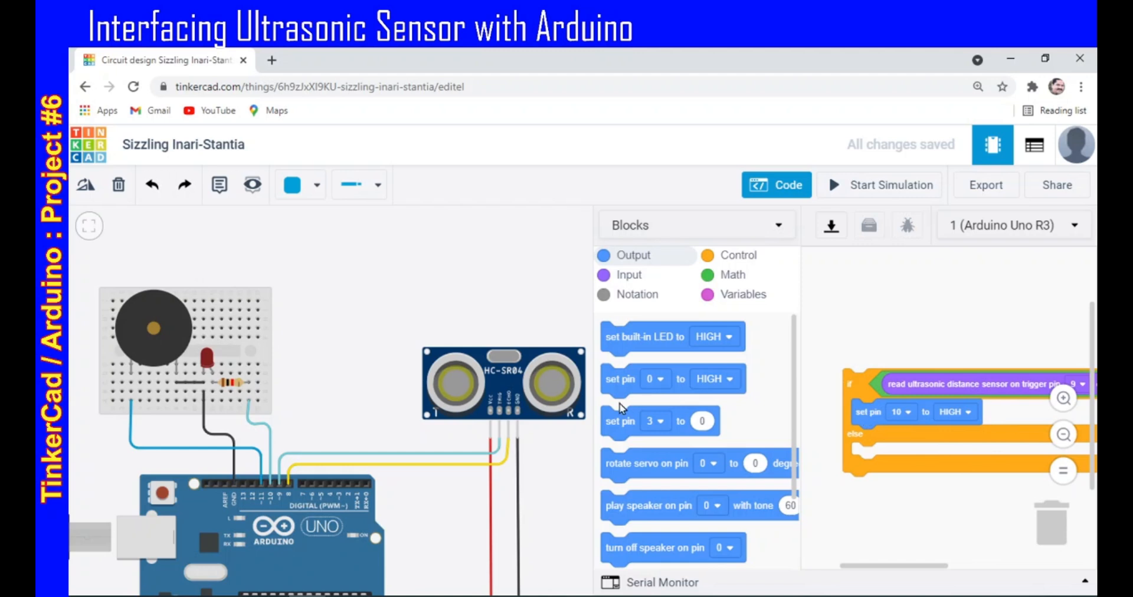
- Add a second set pin block to the if branch that sets pin 11 to HIGH
left_click_drag(612, 381, 862, 440)
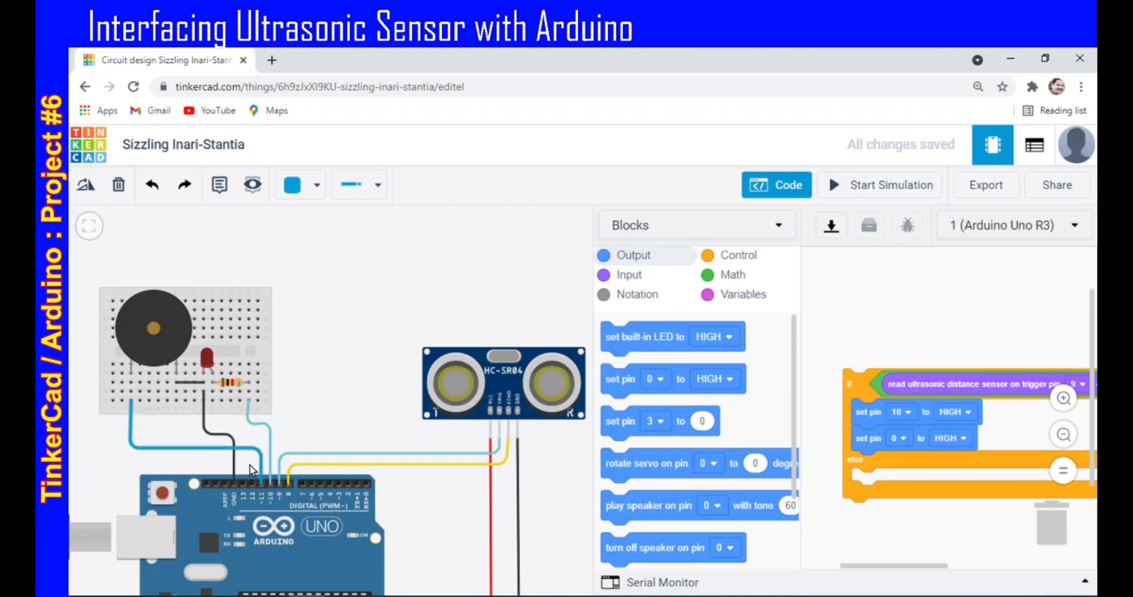
left_click(903, 443)
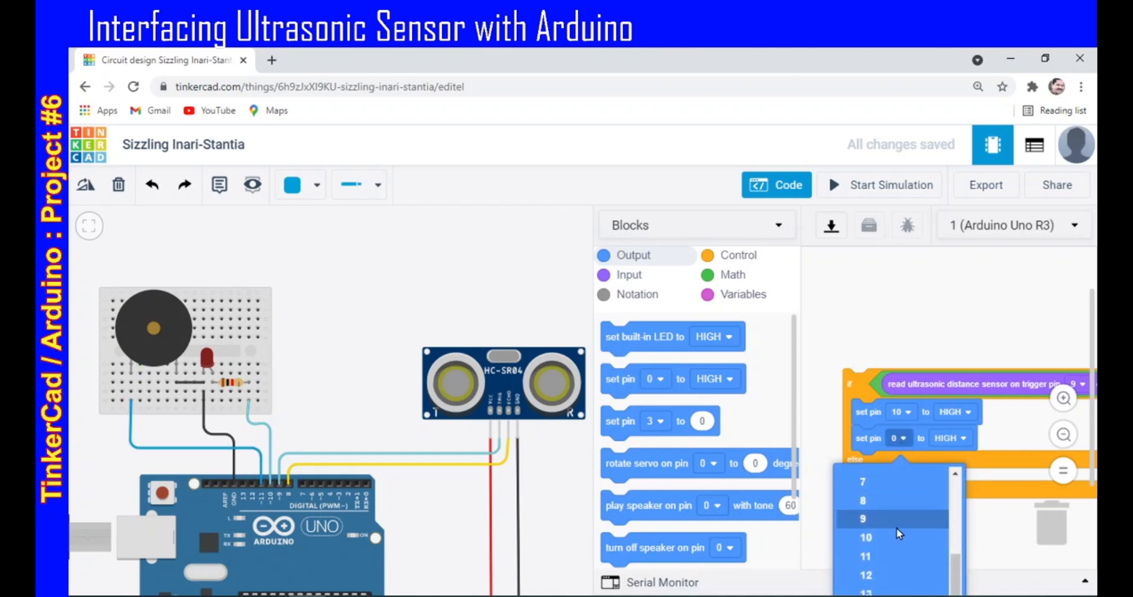
left_click(891, 555)
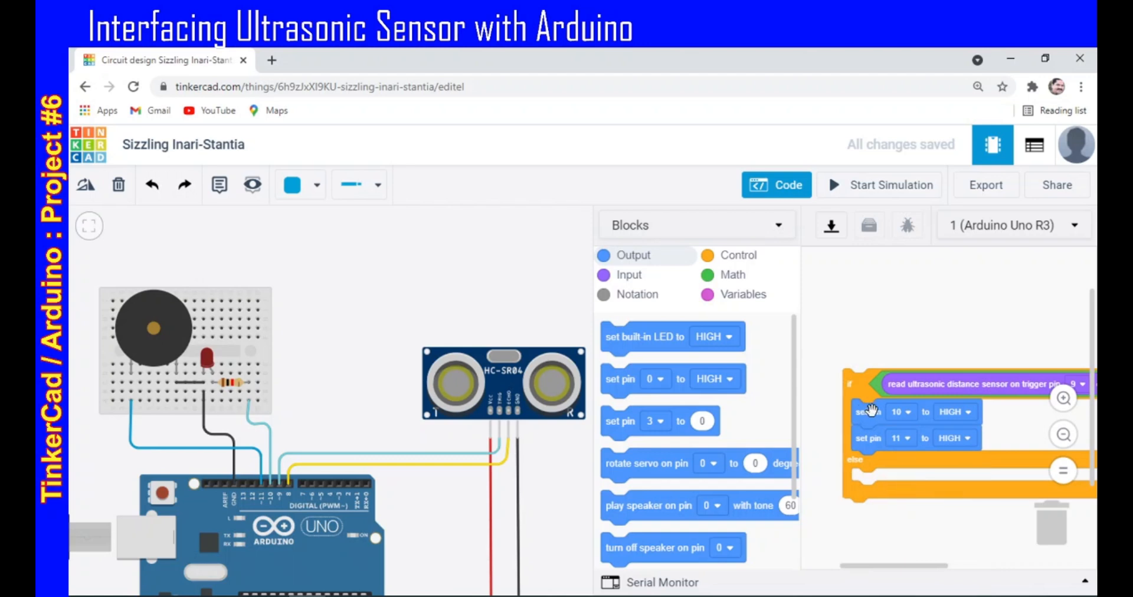
- Put two set pin blocks in the else branch and set the first one to pin 10 LOW
left_click_drag(615, 378, 866, 483)
left_click_drag(616, 378, 879, 507)
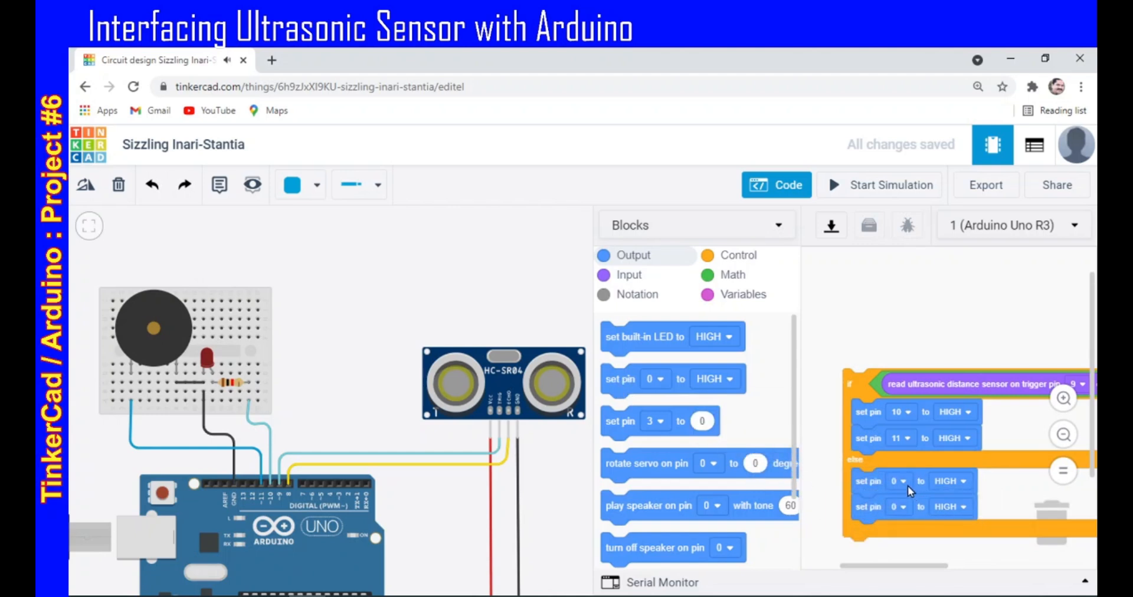
left_click(902, 482)
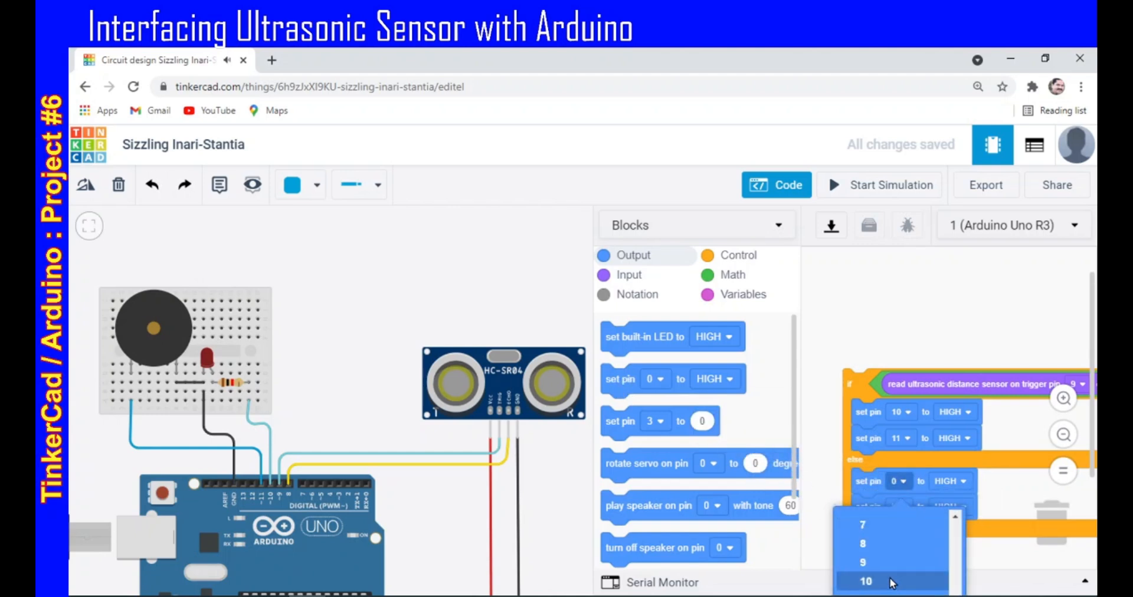
left_click(891, 582)
left_click(956, 482)
left_click(952, 539)
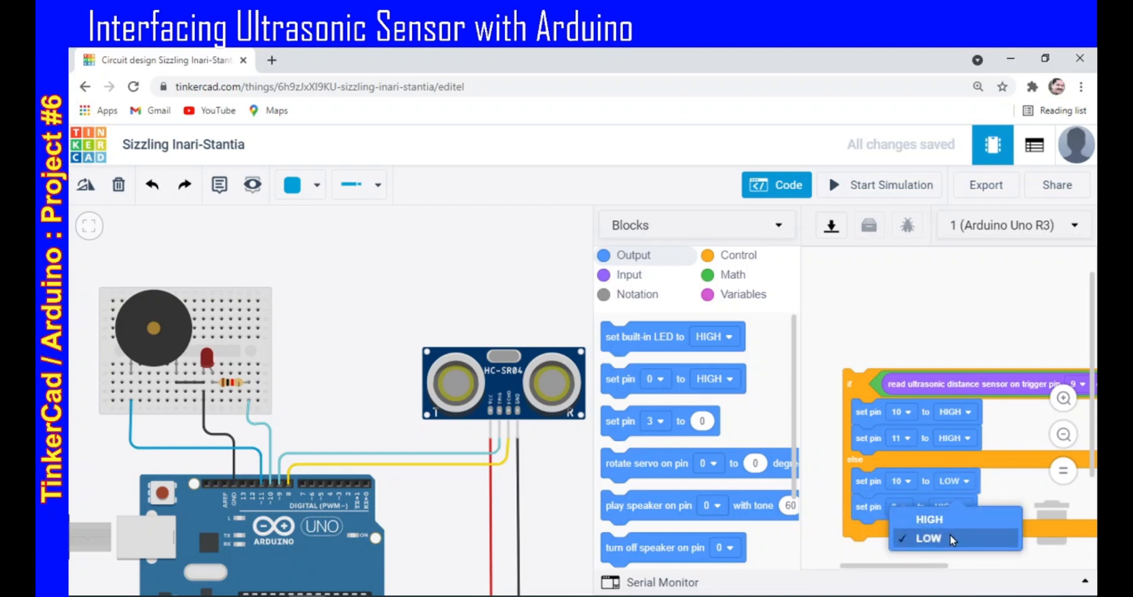
- Set the second set pin block in the else branch to pin 11 LOW
left_click(901, 509)
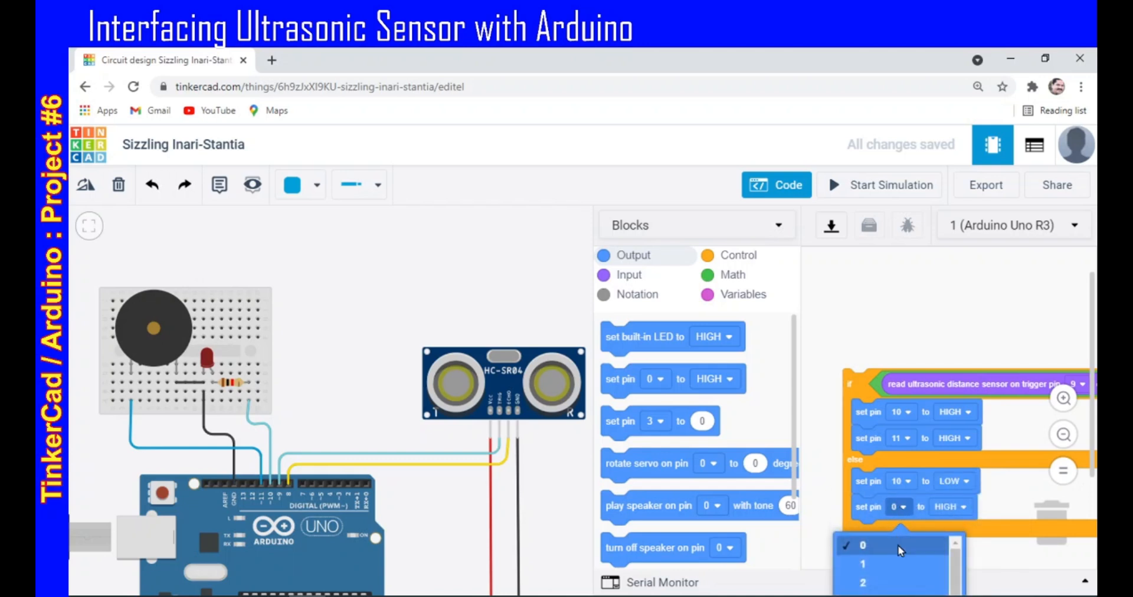
scroll(897, 448, "down", 3)
left_click(898, 411)
left_click(894, 530)
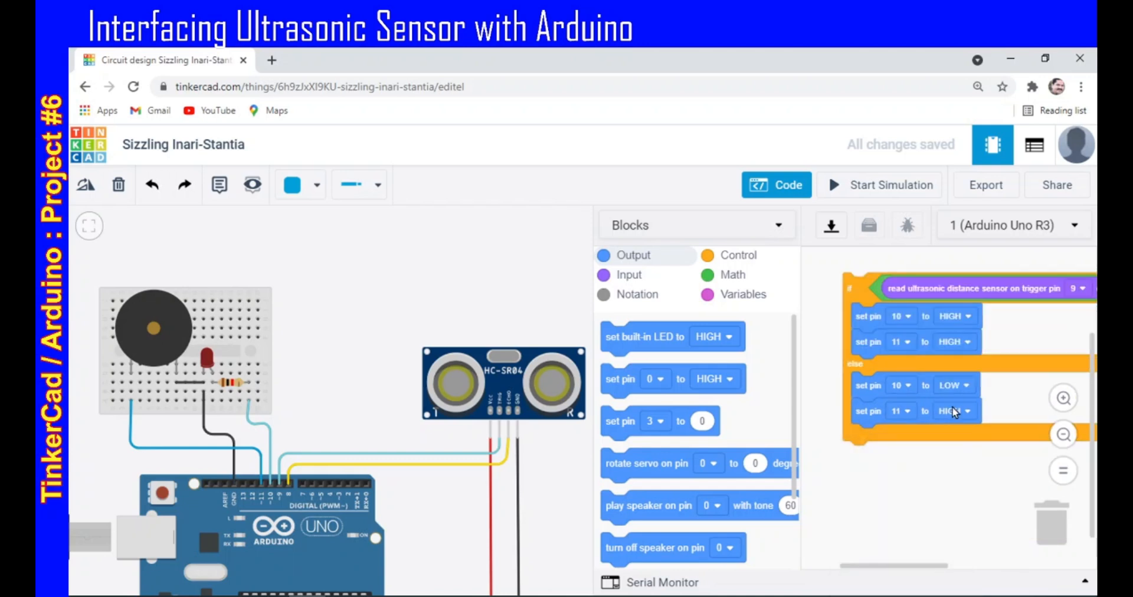
left_click(955, 411)
left_click(953, 467)
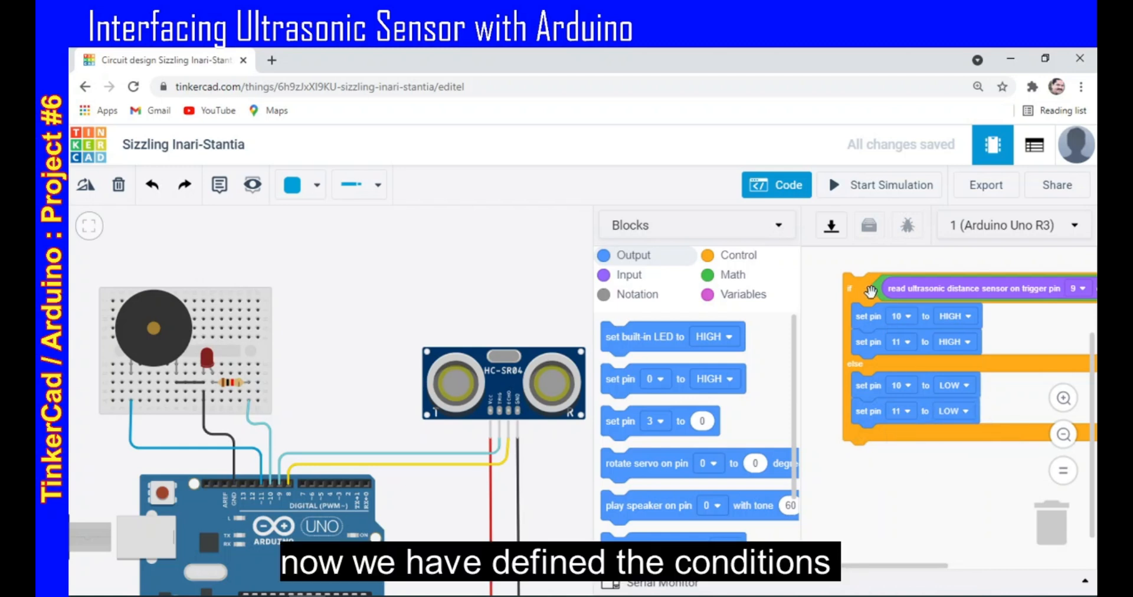
- Start the simulation of the alarm circuit and close the code editor
left_click_drag(857, 284, 863, 370)
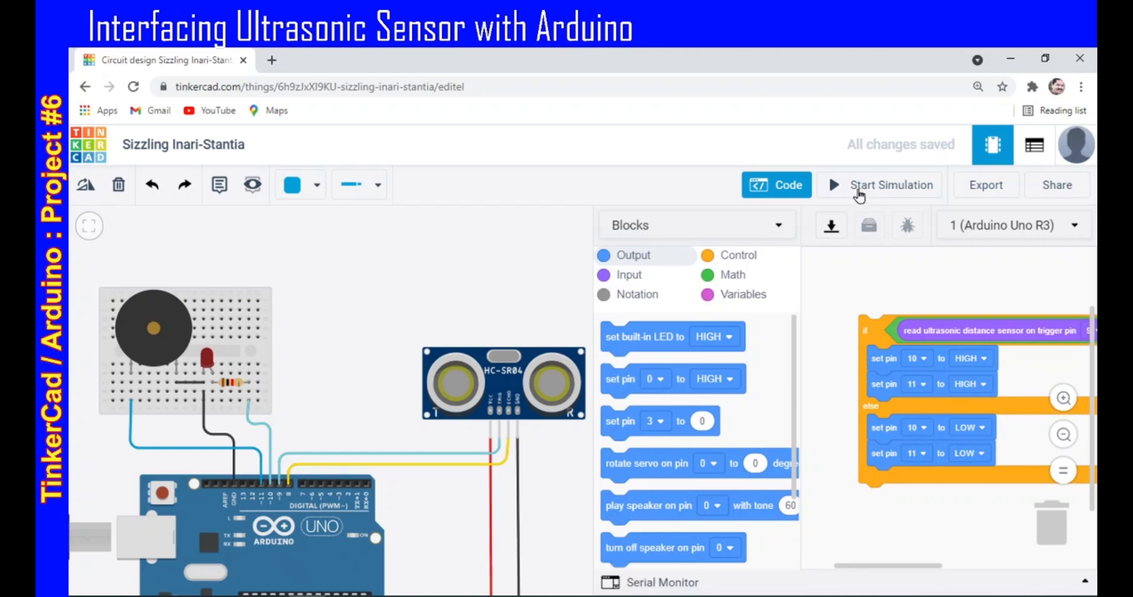
left_click(860, 189)
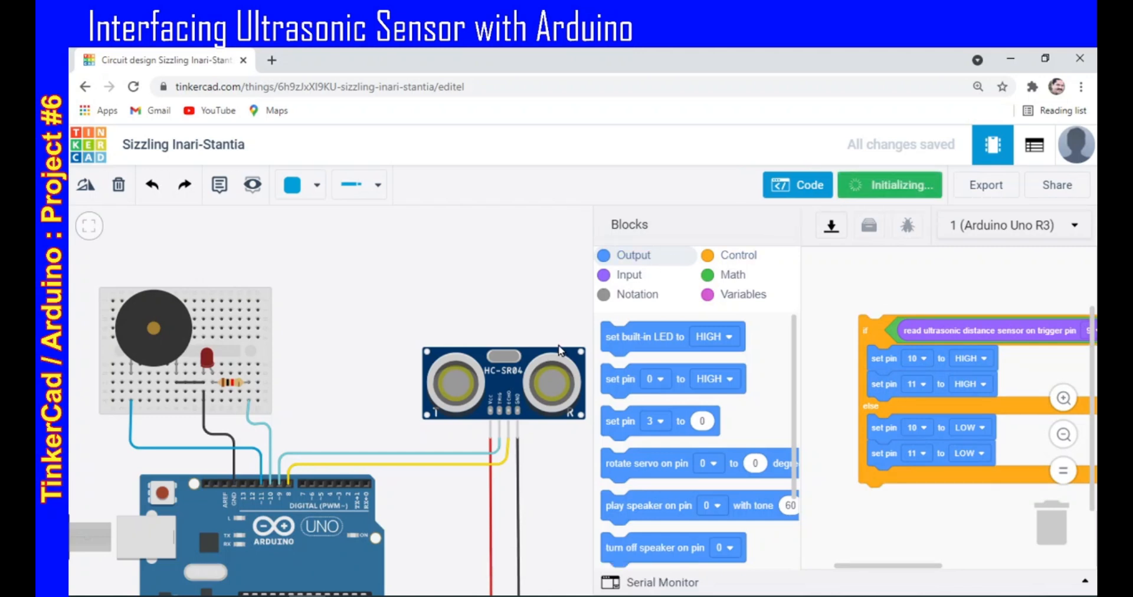
left_click(800, 190)
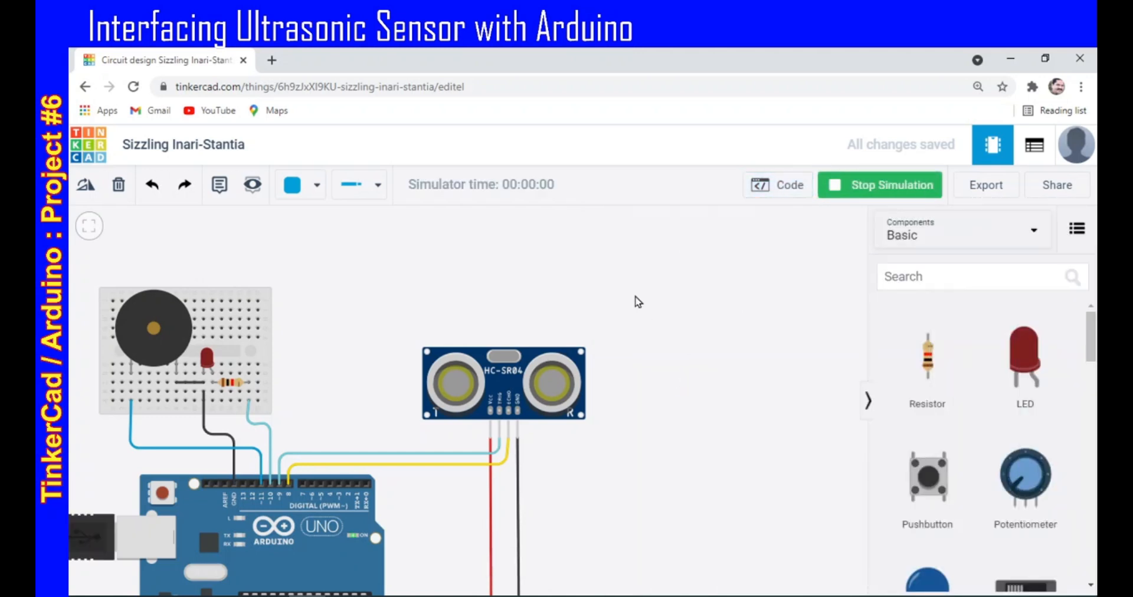
mouse_move(721, 323)
left_mouse_down()
mouse_move(735, 272)
mouse_move(733, 321)
left_mouse_up()
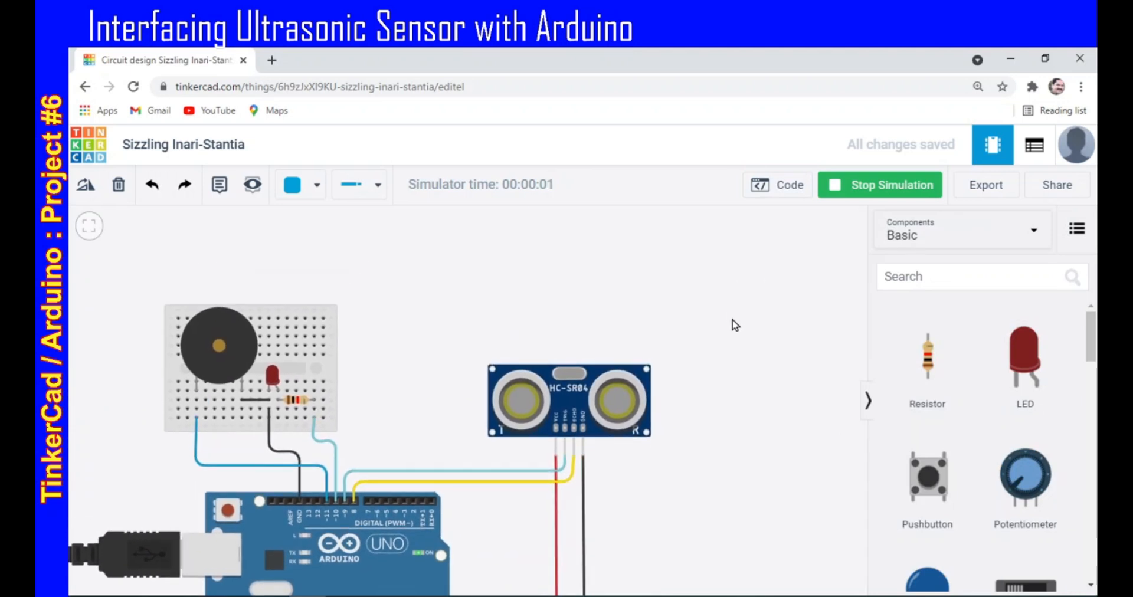
- Test the alarm by moving the ultrasonic sensor's target in to about 48.7 cm and back outward
left_click(561, 407)
left_click_drag(759, 376, 756, 459)
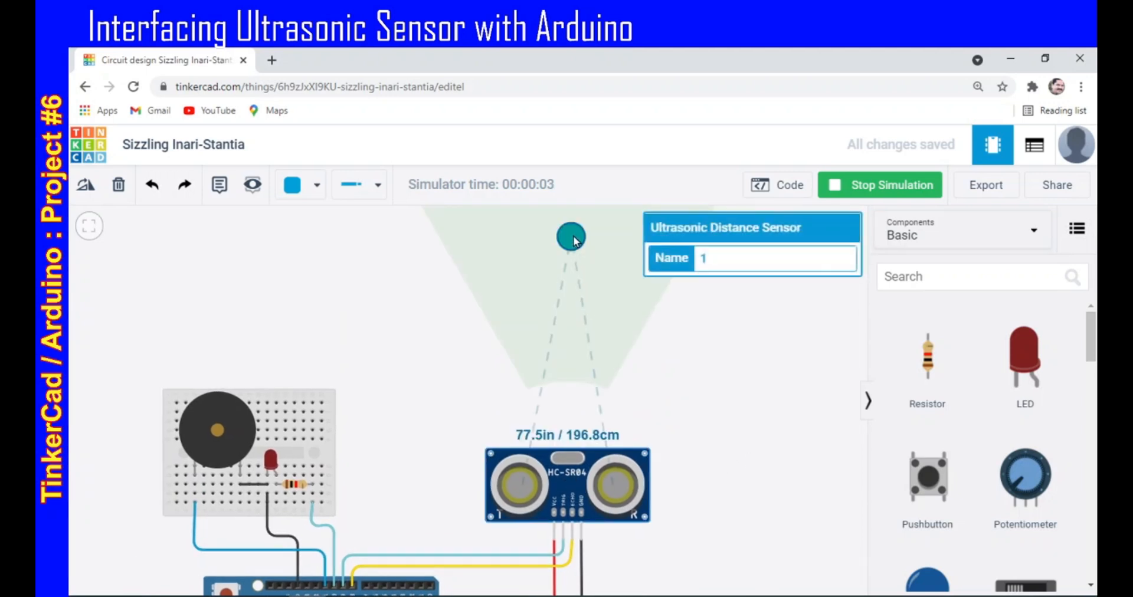
left_click_drag(575, 241, 579, 364)
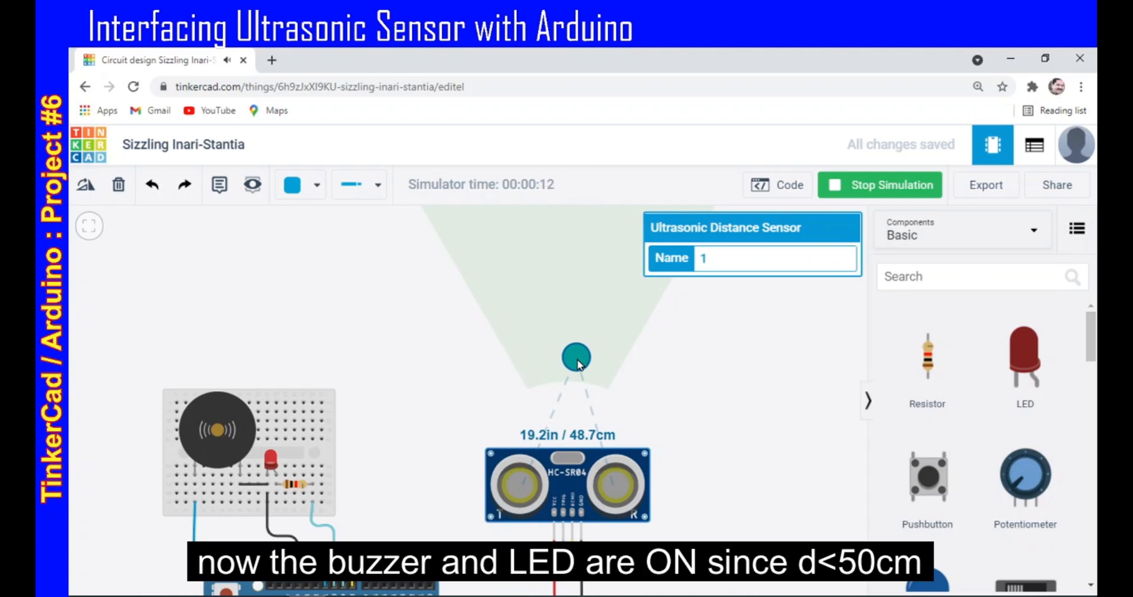
left_click_drag(579, 361, 575, 342)
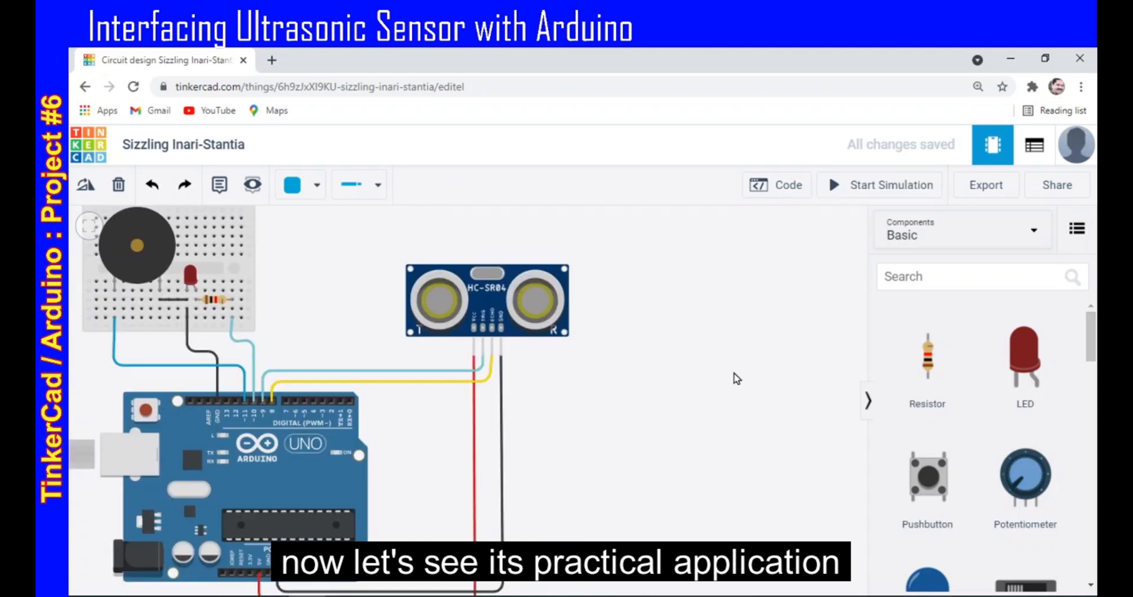
- Place two resistors beside the ultrasonic sensor and join their lower ends with a U-shaped wire as a water tank outline
scroll(730, 404, "down", 3)
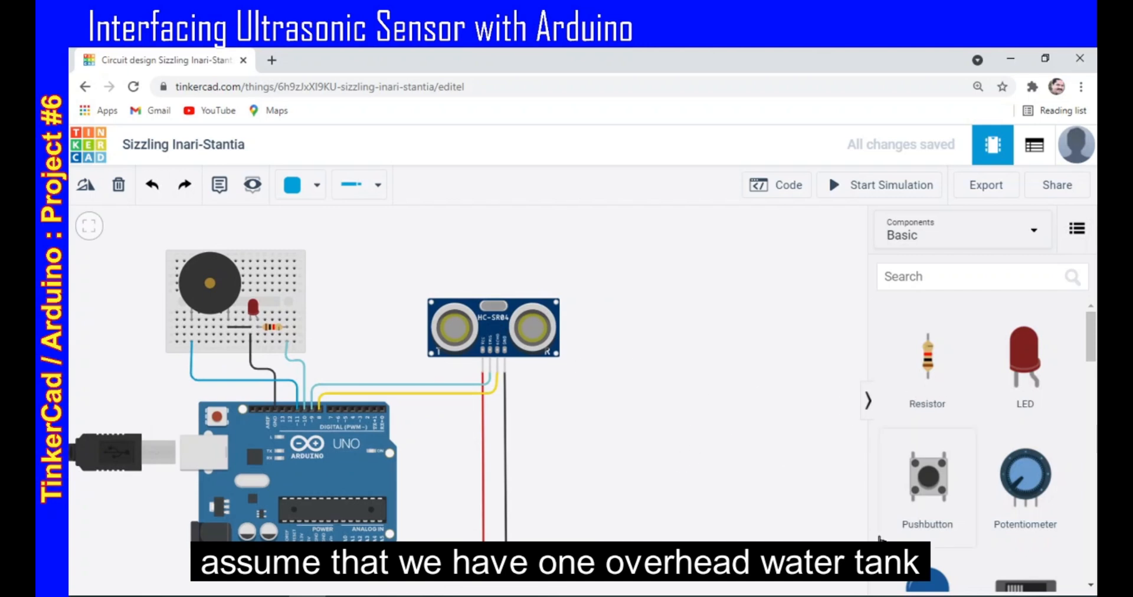
left_click_drag(906, 365, 717, 389)
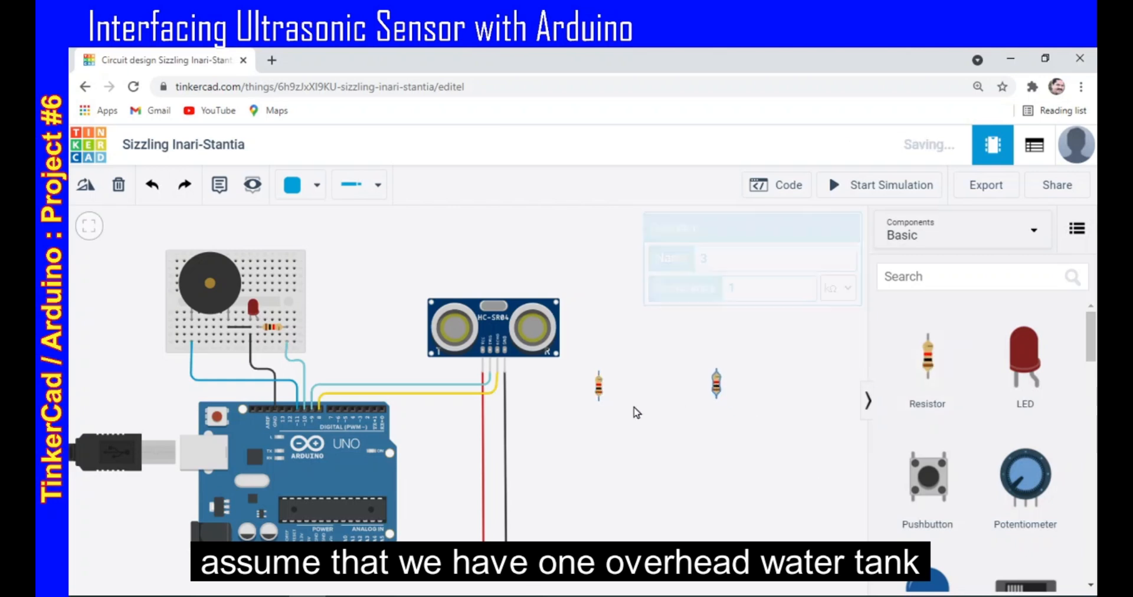
left_click(599, 406)
left_click(599, 538)
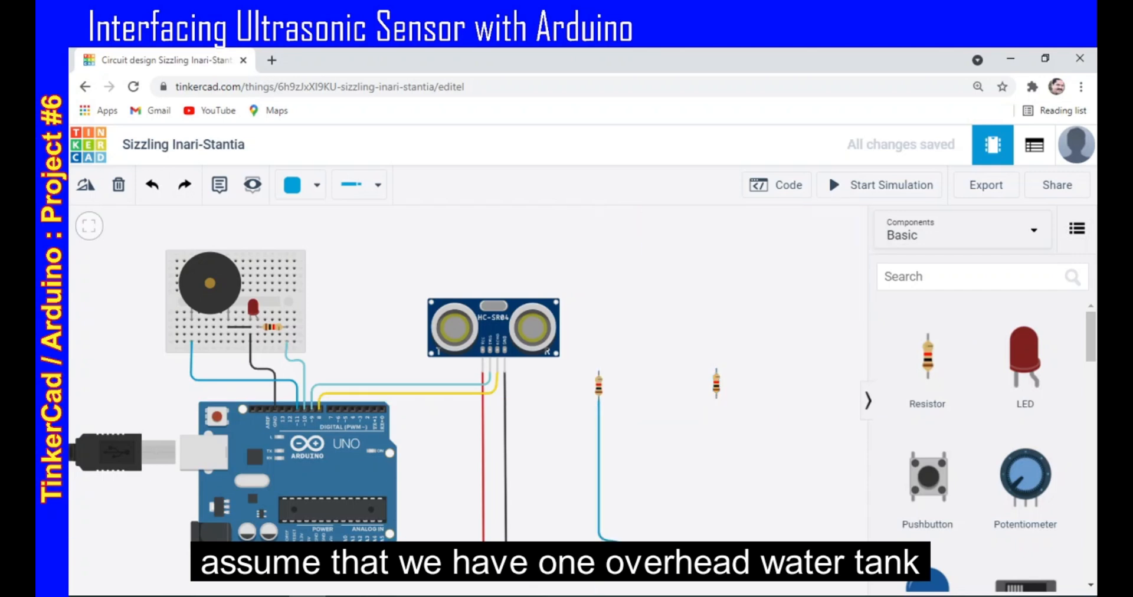
left_click(721, 538)
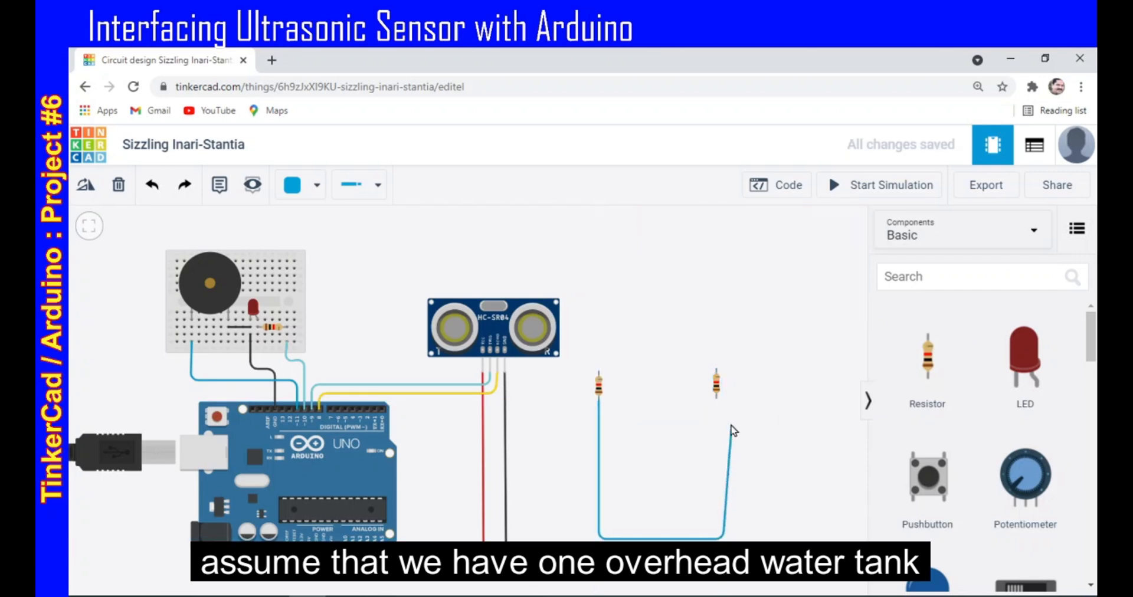
left_click(717, 394)
left_click(717, 397)
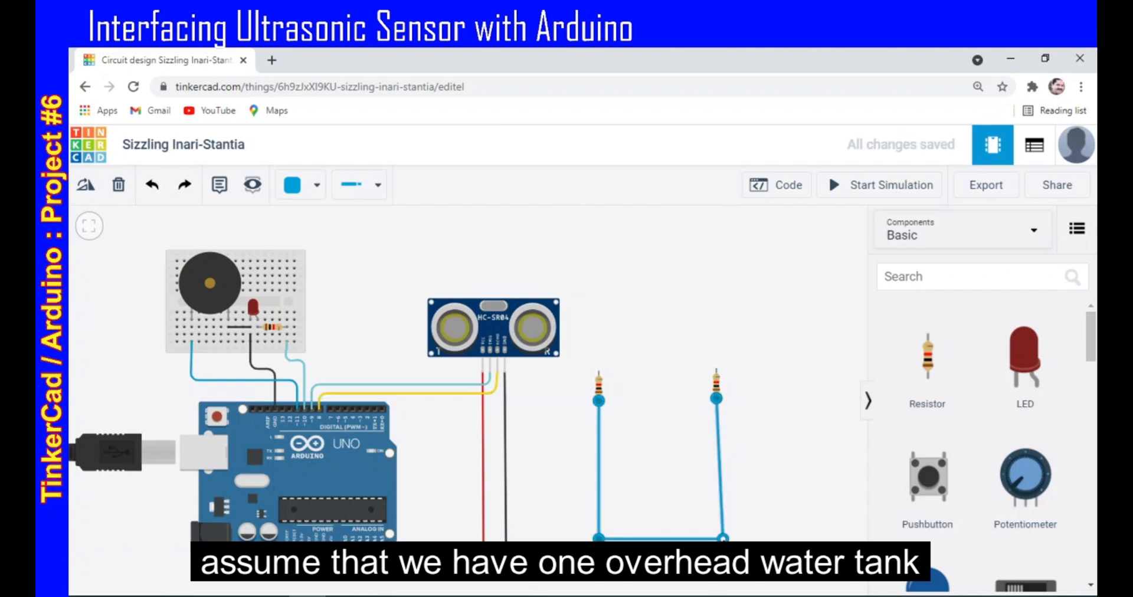
left_click_drag(722, 539, 718, 539)
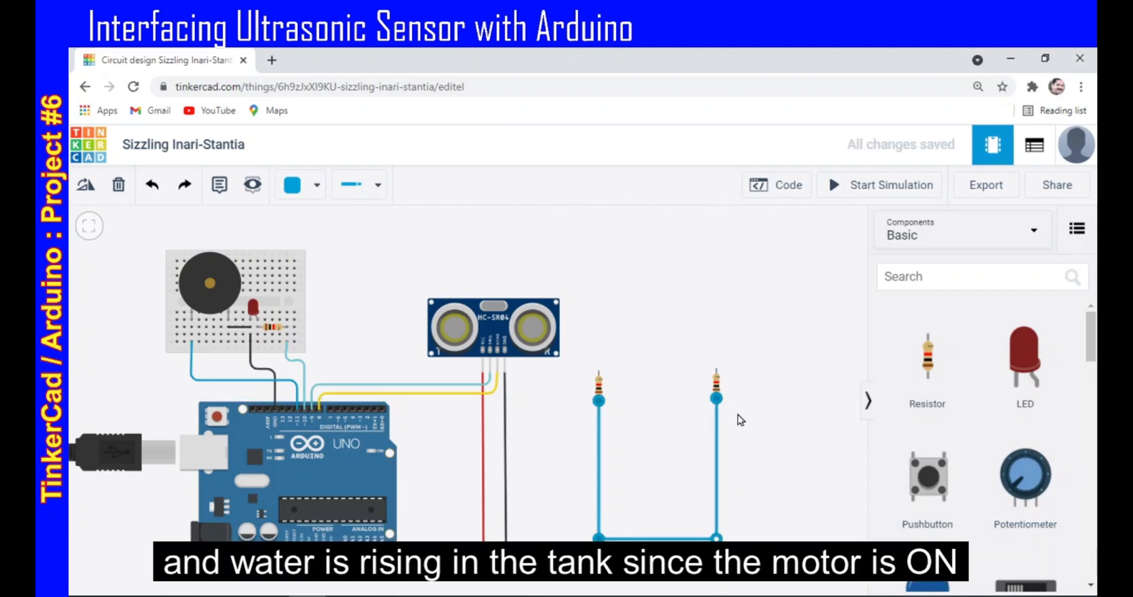
left_click(758, 453)
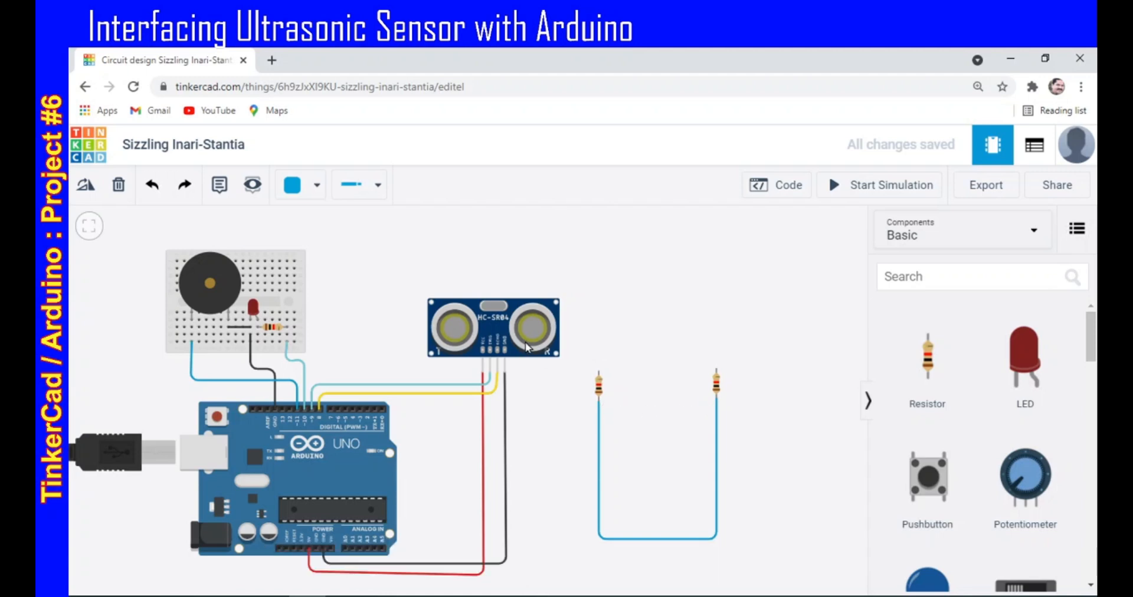
- Turn the ultrasonic sensor upside down and place it above the two resistors of the tank outline
left_click(495, 324)
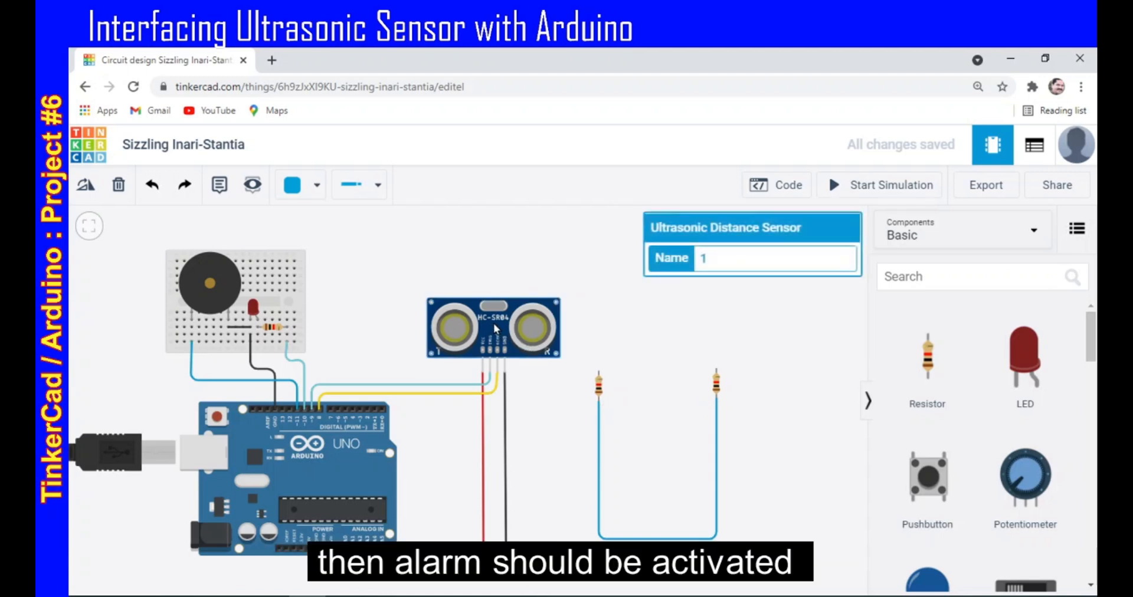
left_click_drag(494, 323, 493, 307)
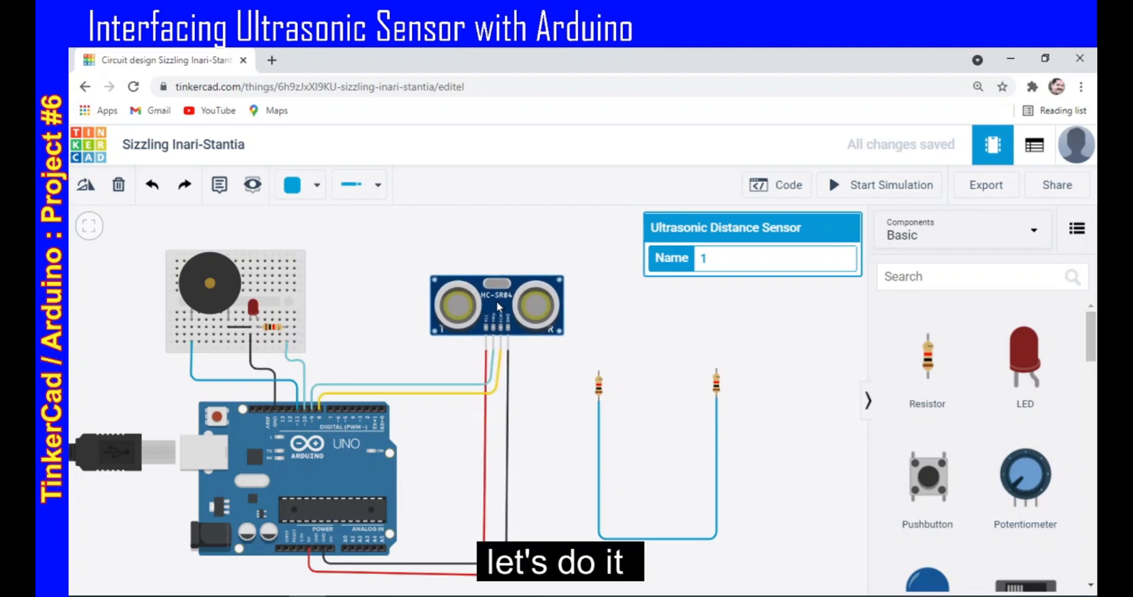
left_click(85, 188)
left_click(85, 188)
left_click_drag(493, 306, 664, 330)
- Reroute the sensor's red power wire below the Arduino and up the free space left of the sensor
left_click_drag(506, 480, 461, 486)
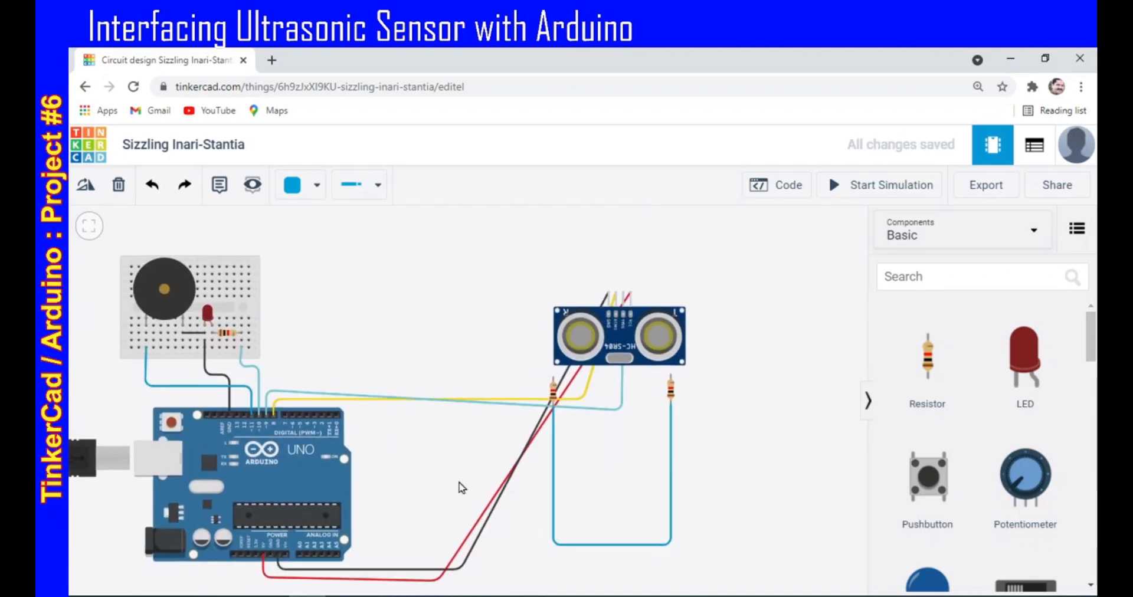
left_click(439, 577)
left_click_drag(440, 576, 487, 256)
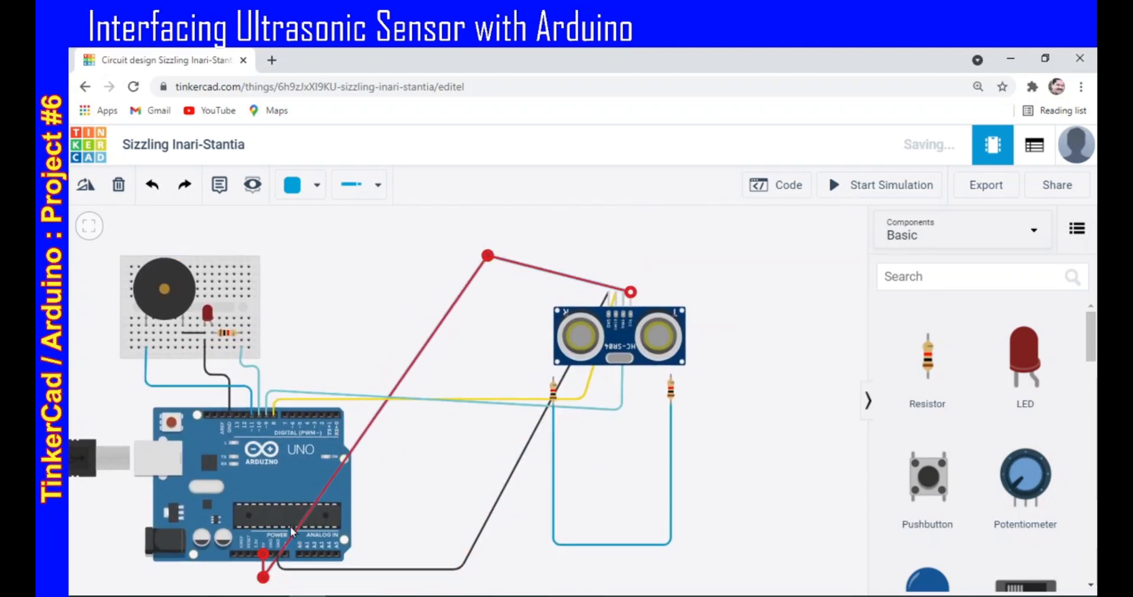
left_click_drag(375, 416, 488, 576)
left_click_drag(366, 565, 263, 590)
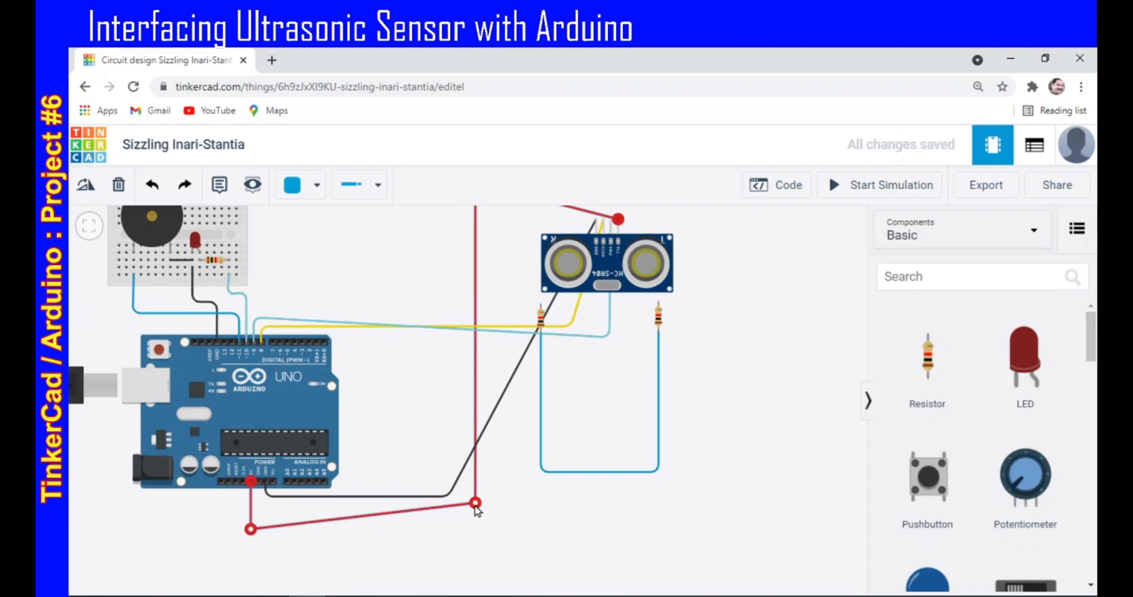
- Reroute the black ground wire alongside the red one and square off the red wire's bend above the sensor
left_click(503, 463)
left_click_drag(503, 464, 487, 280)
left_click_drag(449, 556, 485, 562)
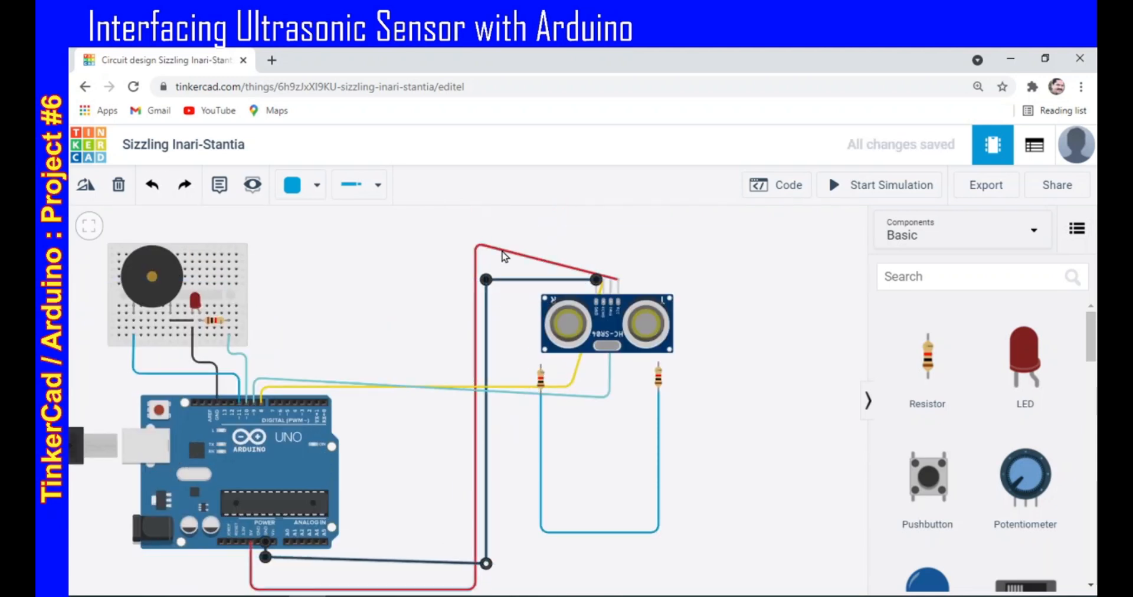
left_click(527, 273)
left_click_drag(527, 273, 617, 256)
- Reroute the yellow echo wire so it passes above the red wire and drops straight into the sensor
left_click(569, 387)
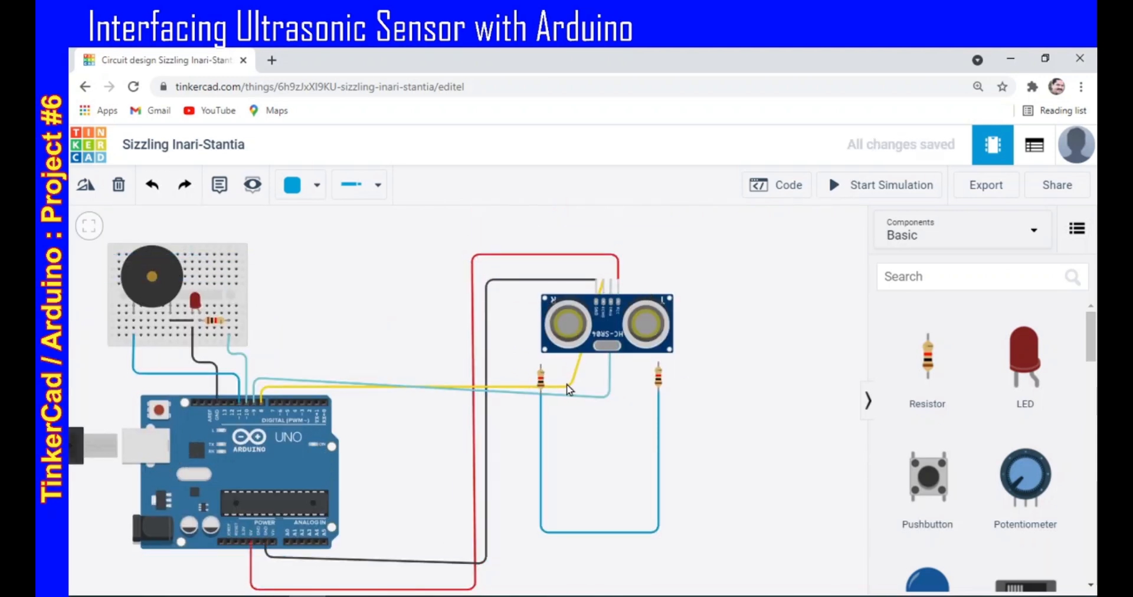
left_click_drag(569, 387, 545, 222)
left_click_drag(277, 390, 381, 225)
left_click_drag(545, 222, 603, 225)
- Reroute the light blue trigger wire above the yellow one, with a straight rise from the Arduino and a vertical drop to the sensor
left_click(605, 389)
left_click_drag(608, 395, 611, 214)
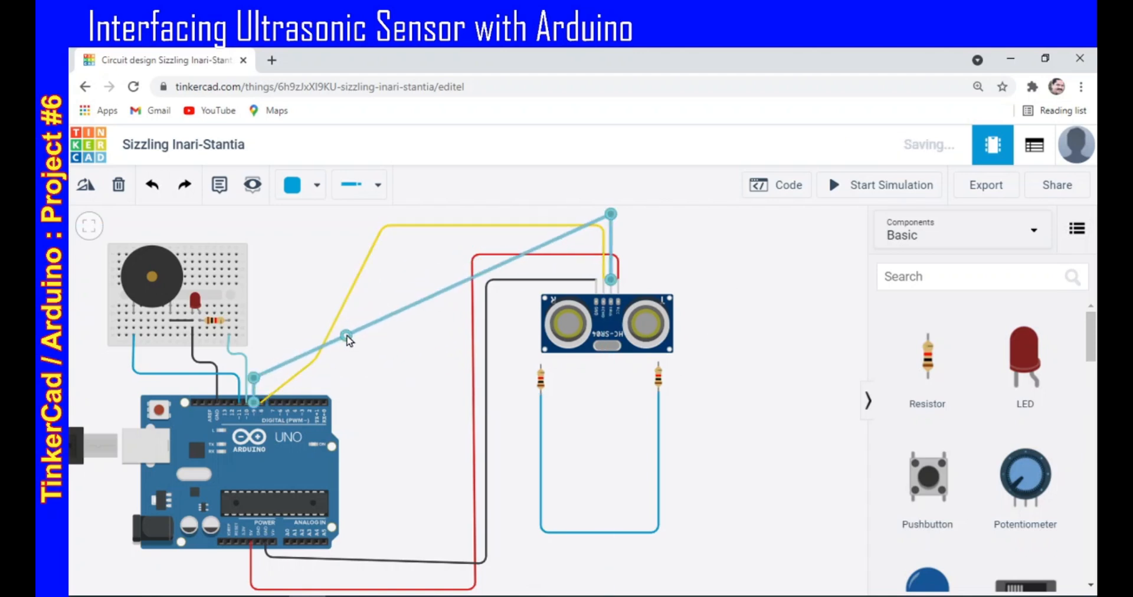
left_click_drag(347, 336, 304, 215)
left_click_drag(279, 296, 254, 299)
left_click(418, 280)
- Start the simulation and move the sensor's target inside the tank outline to about 40.8 cm to test the alarm
left_click_drag(720, 398, 713, 427)
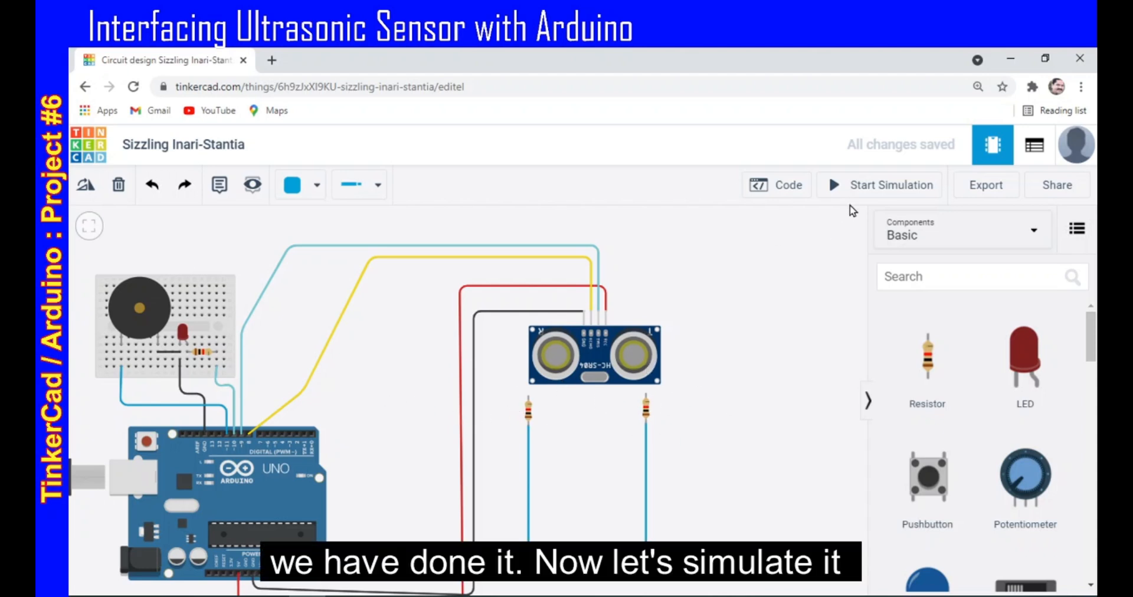
left_click(859, 186)
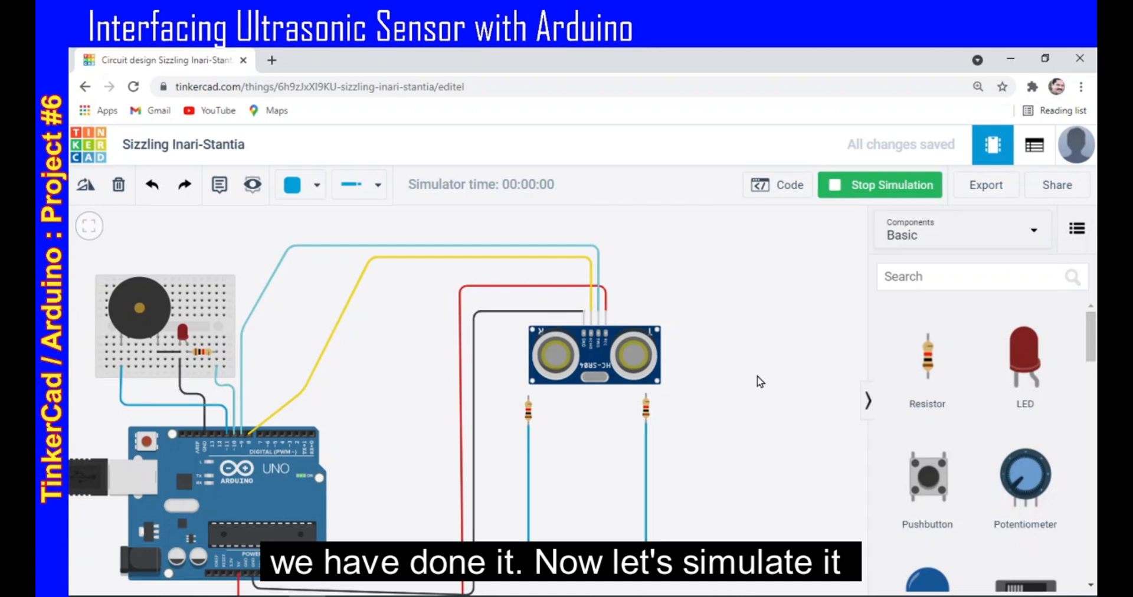
left_click_drag(759, 379, 807, 337)
left_click(640, 310)
left_click_drag(637, 454, 646, 418)
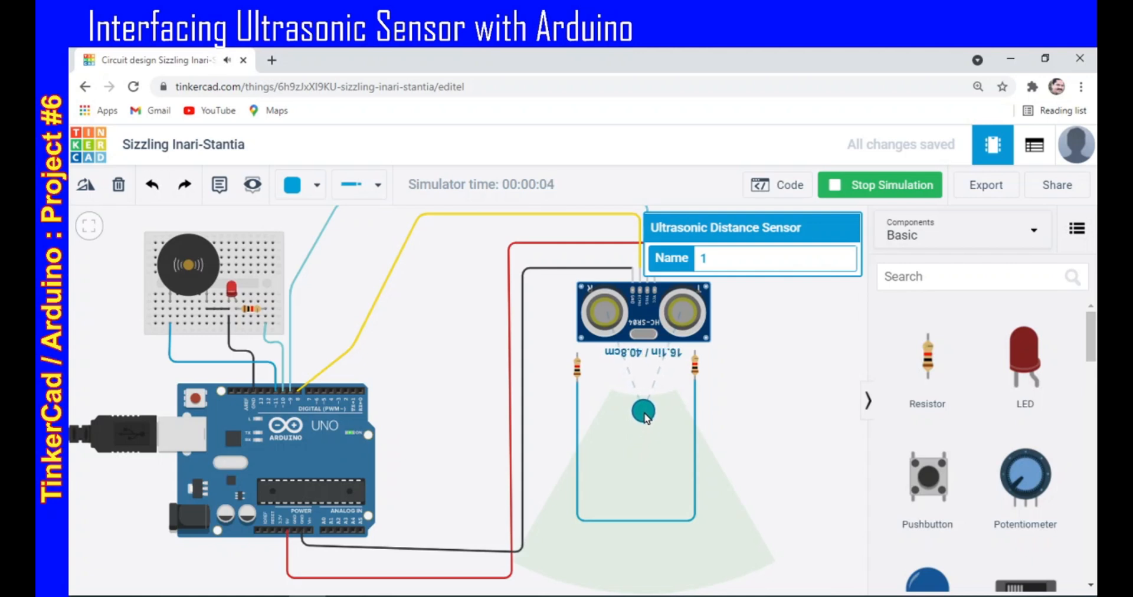